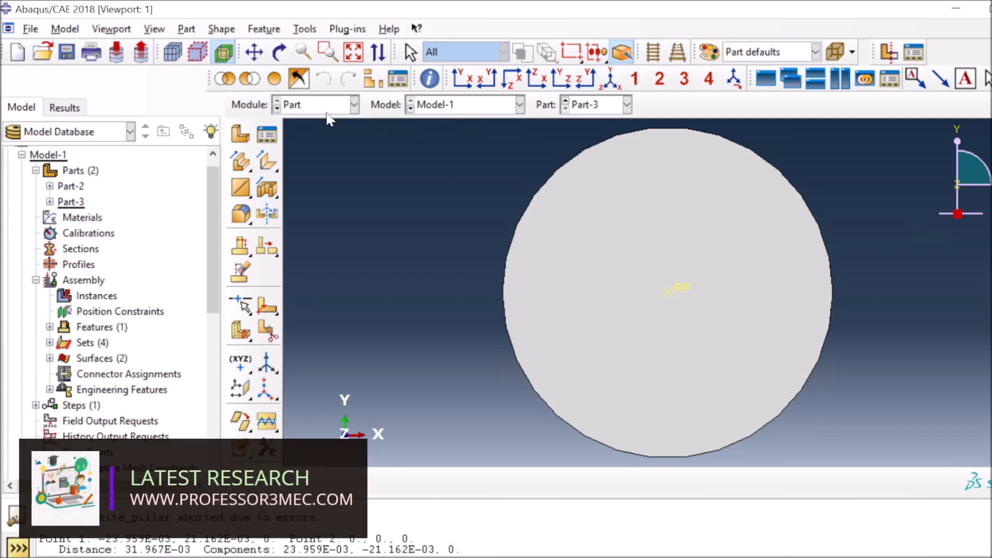
Switch the module from Part to Property for Part-3
click(354, 104)
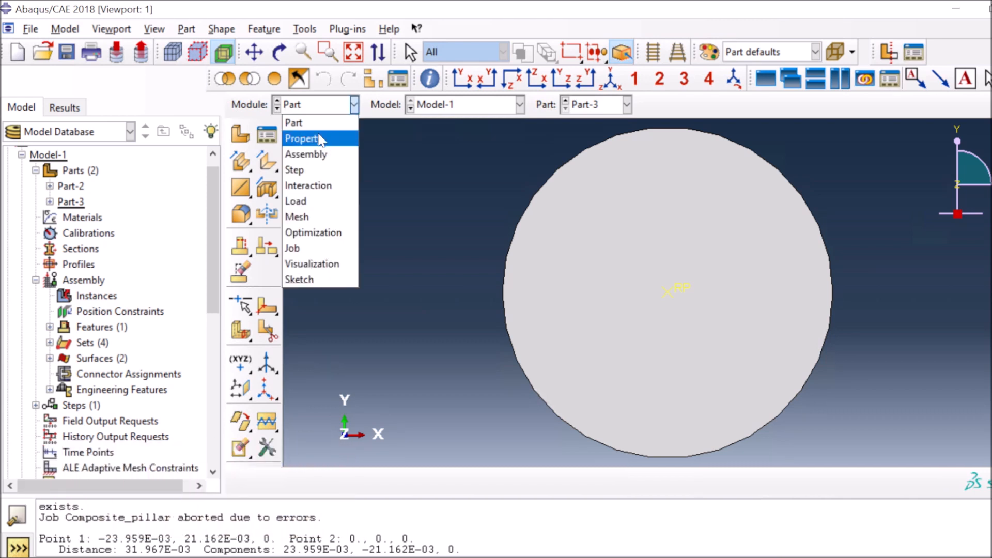
click(320, 139)
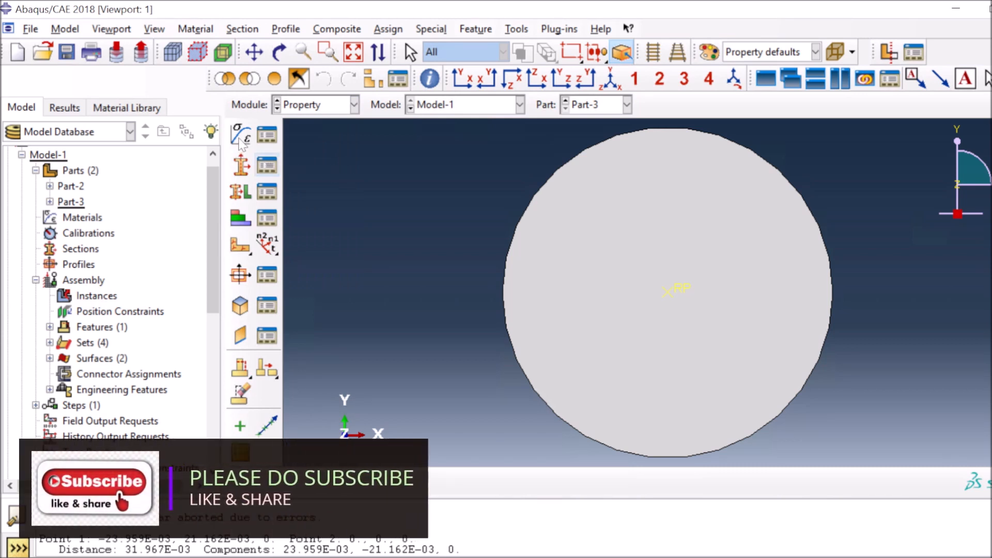
Create a material named Steel with a mass density of 7800
click(241, 138)
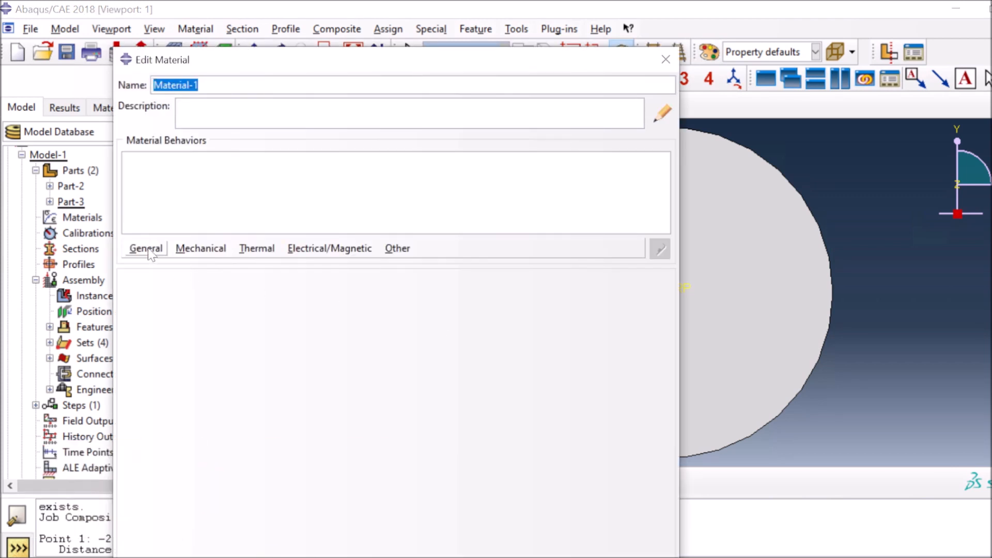
text(Steel)
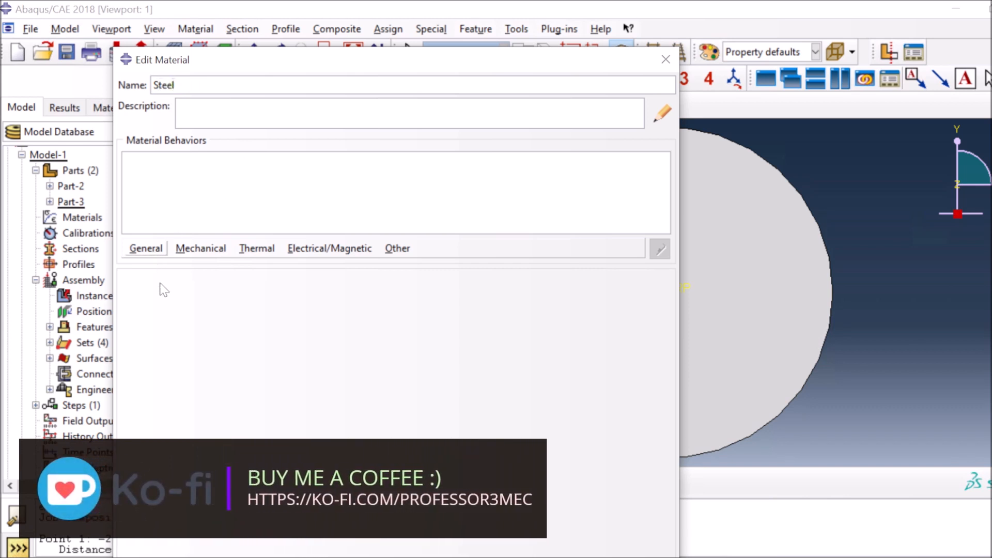
click(154, 250)
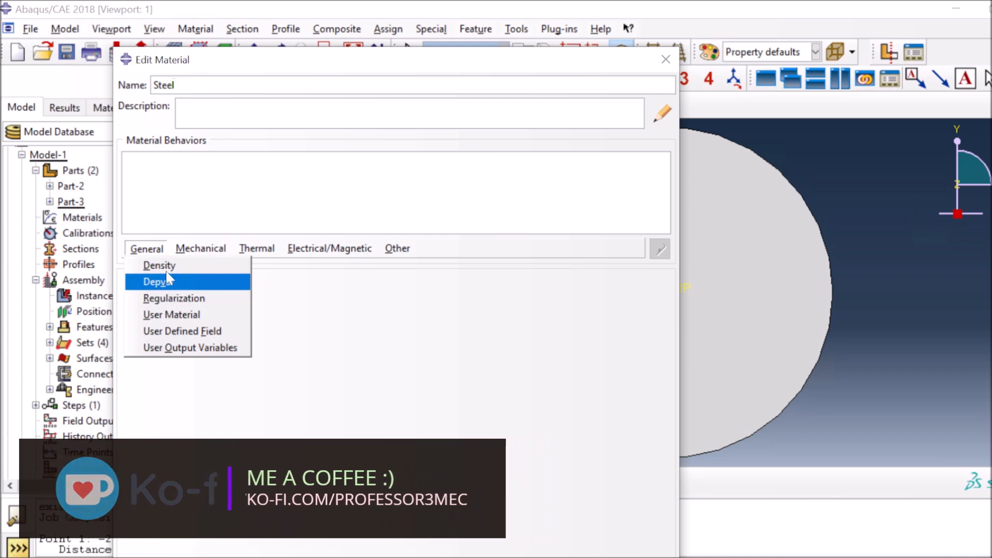
click(166, 270)
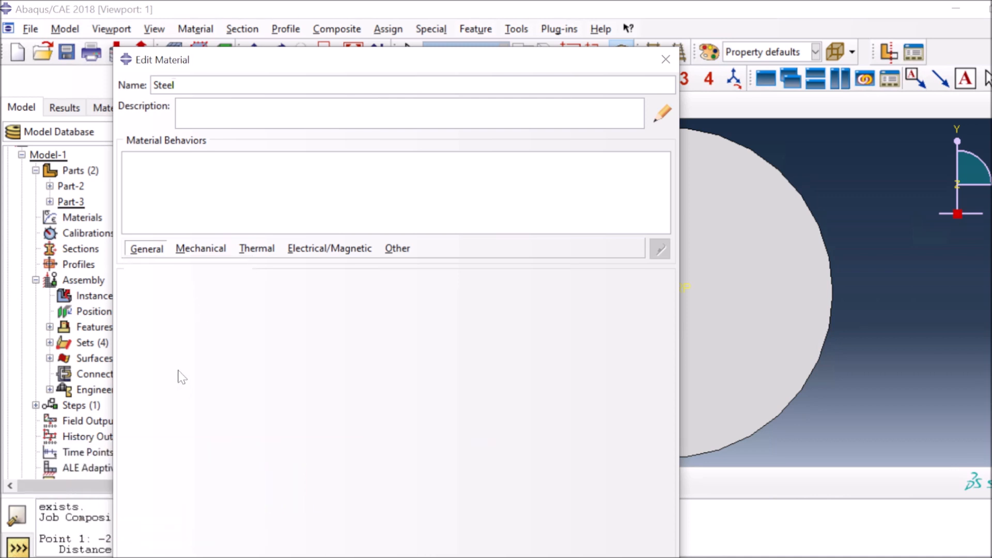
click(146, 411)
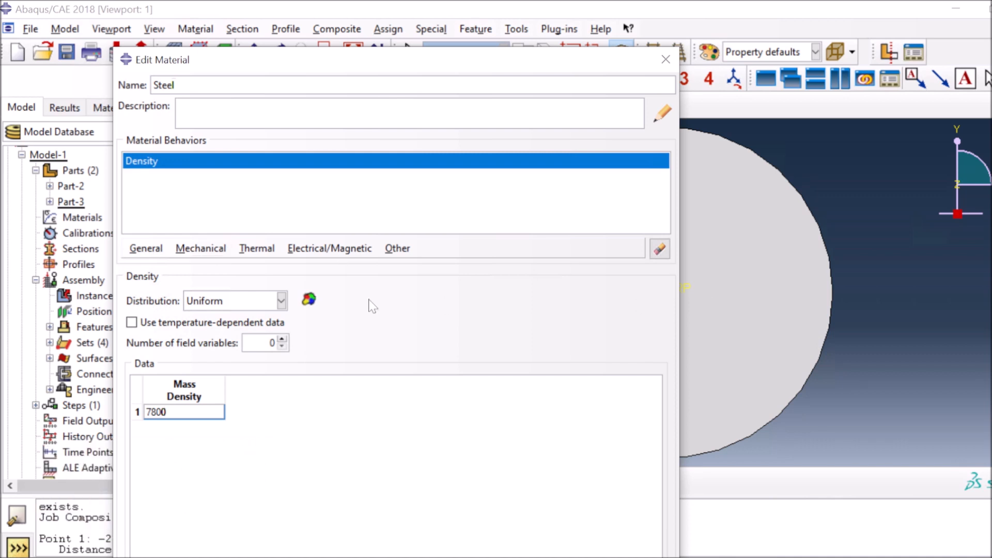
click(201, 249)
mouse_move(373, 267)
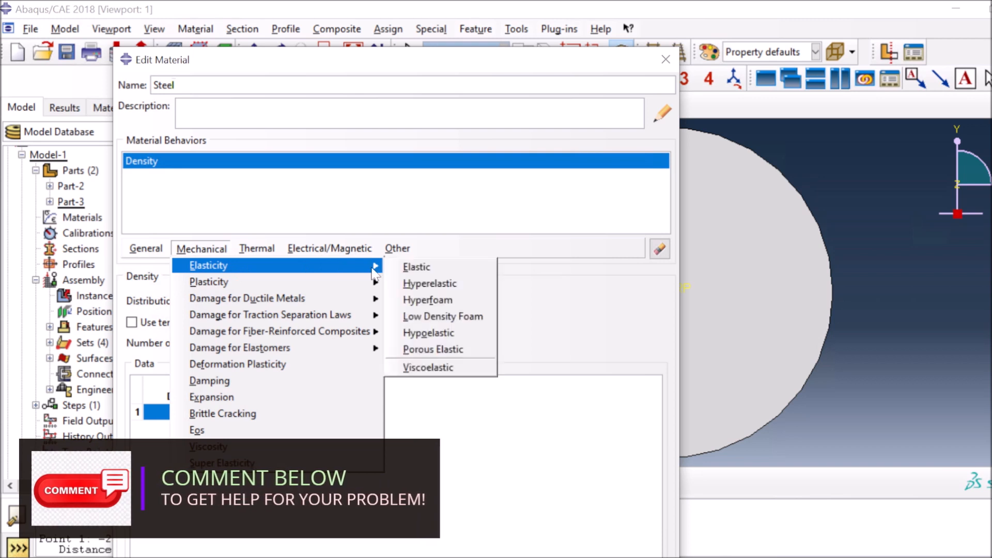
click(389, 284)
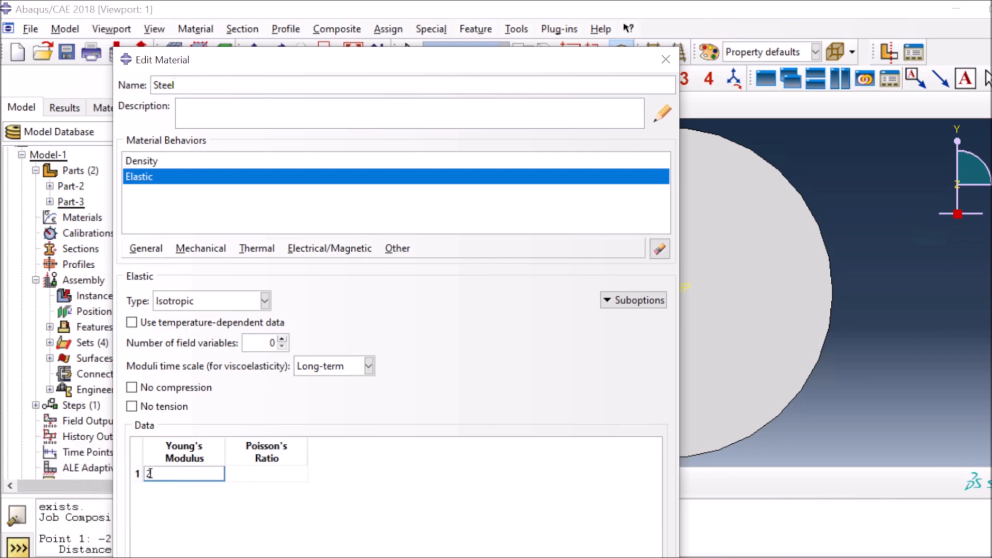
text(0)
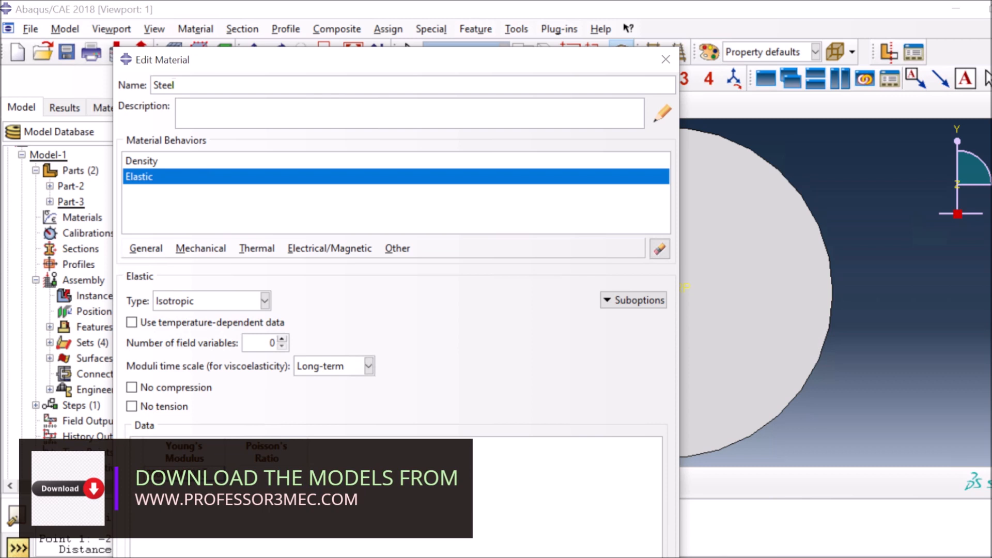
click(240, 474)
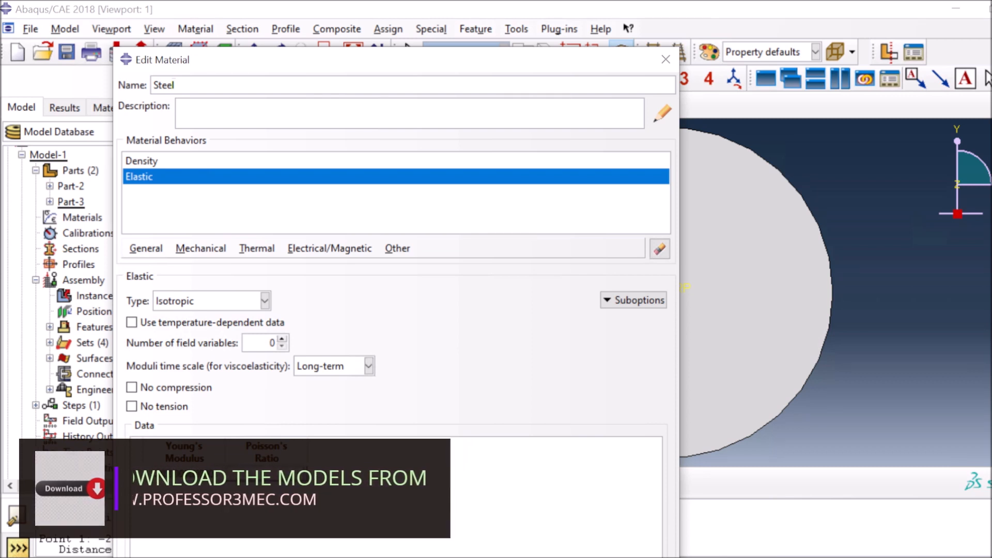
text(0.33)
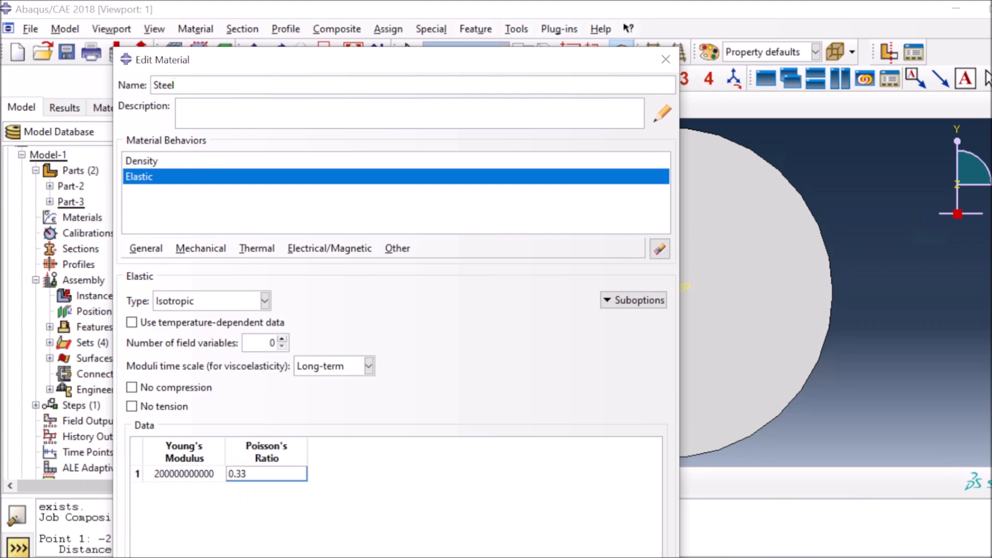
click(201, 248)
Add Steel plasticity with yield stress 384 at plastic strain 0.0, and save the material
mouse_move(330, 281)
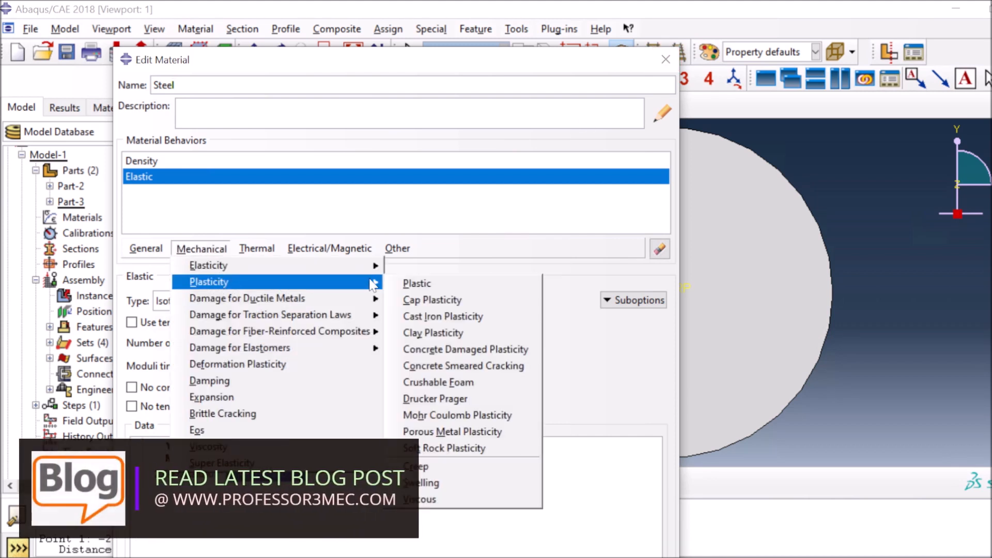
click(417, 284)
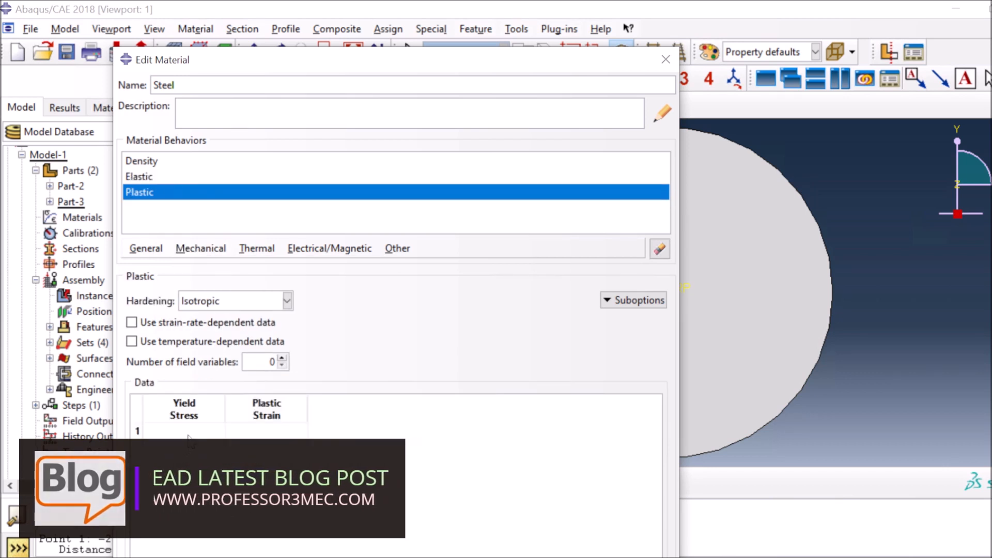
click(146, 430)
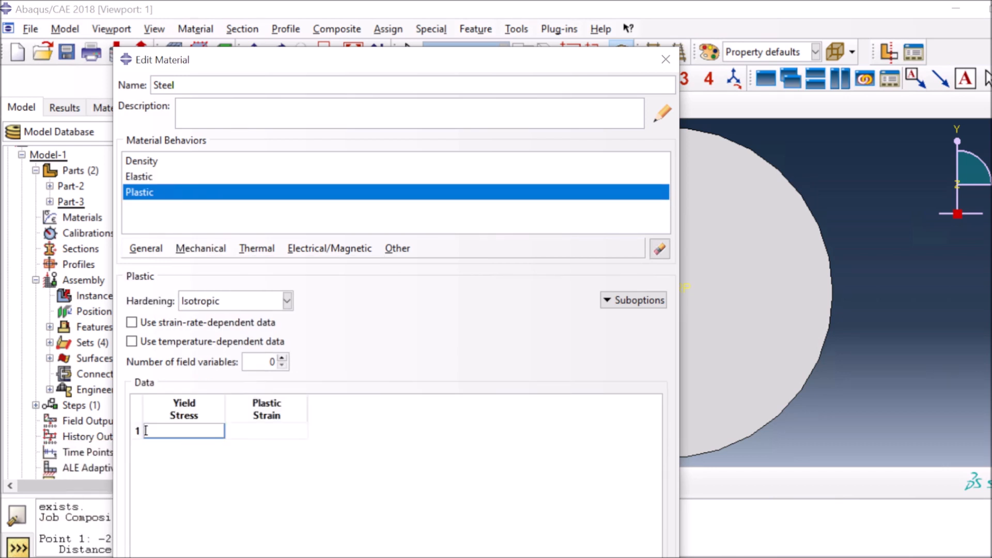
text(384)
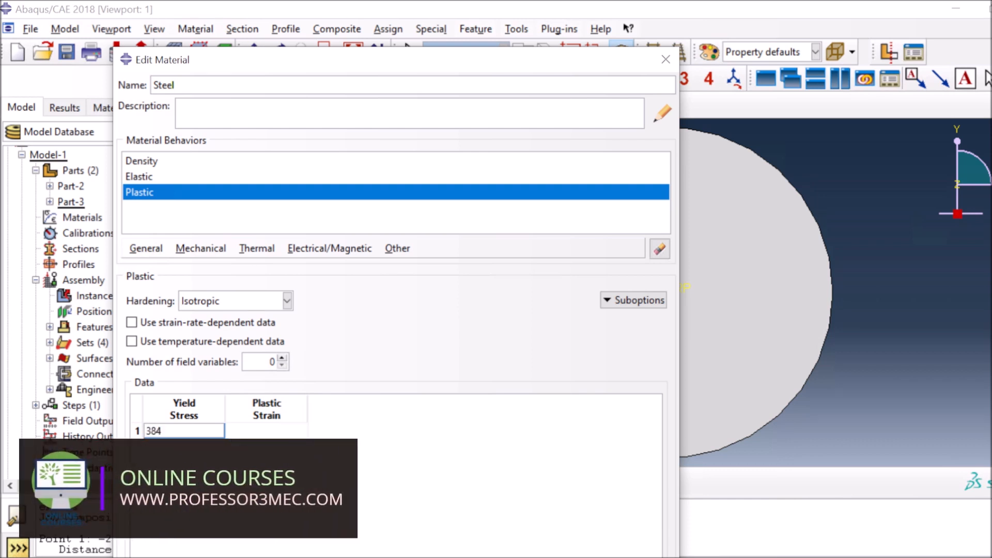
click(228, 430)
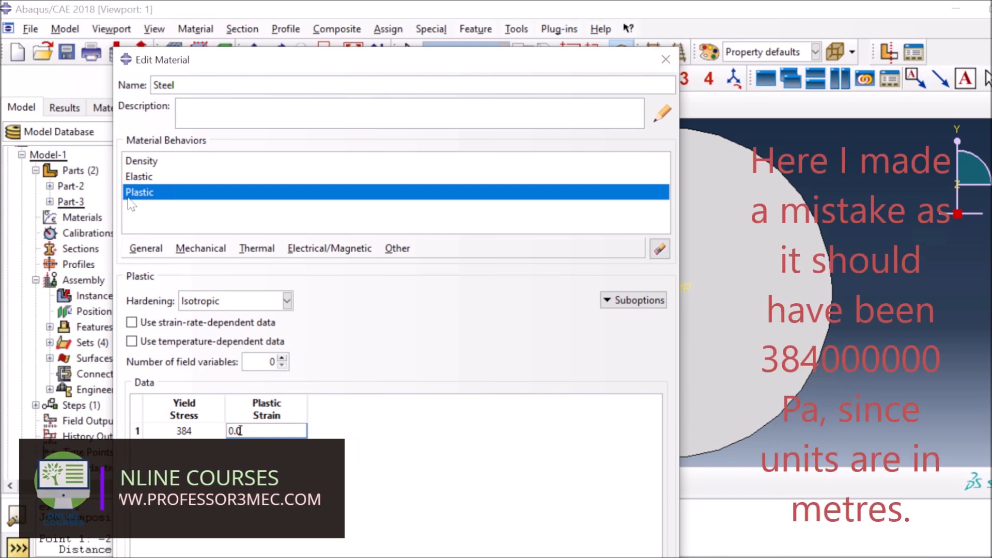
click(666, 59)
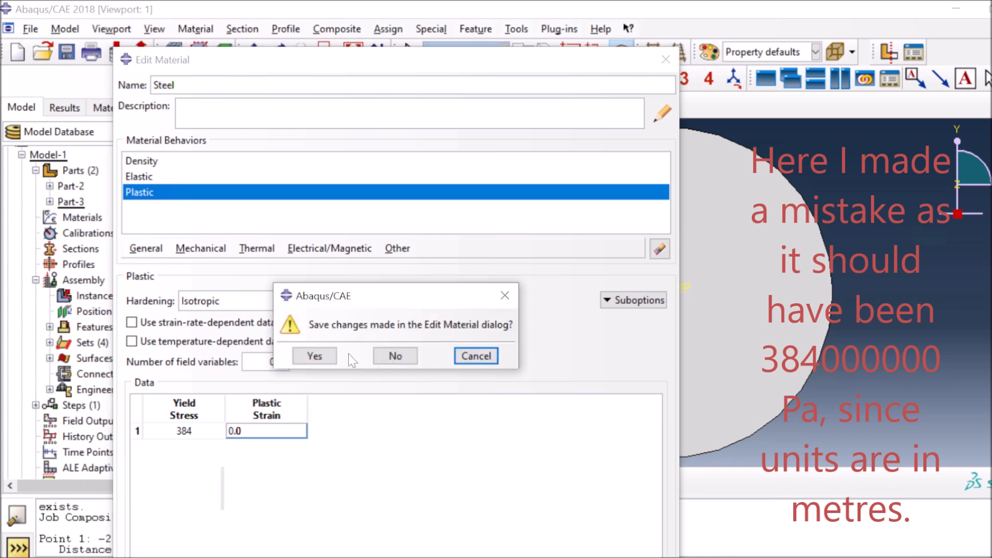
click(318, 360)
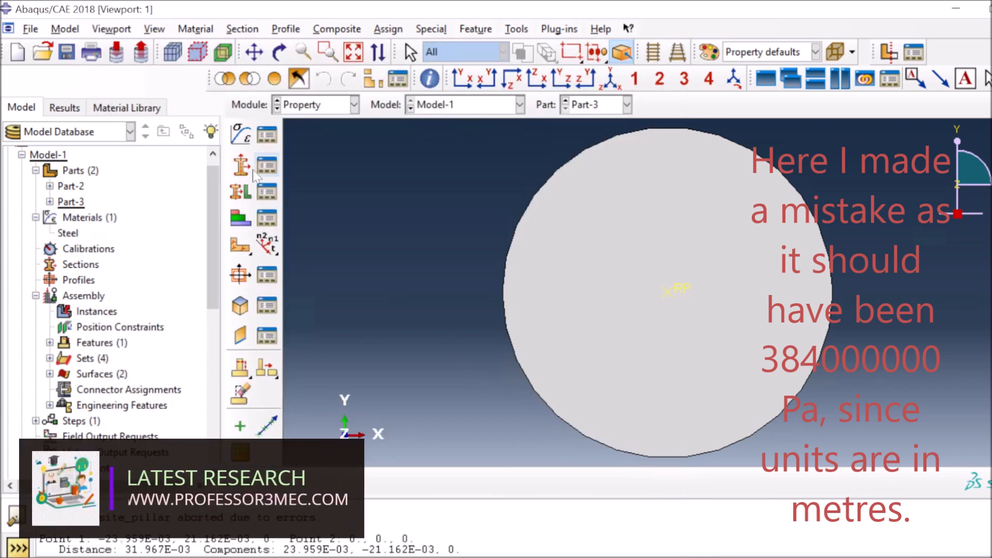
Create Section-1, a homogeneous Steel shell section with 0.003 thickness
click(241, 165)
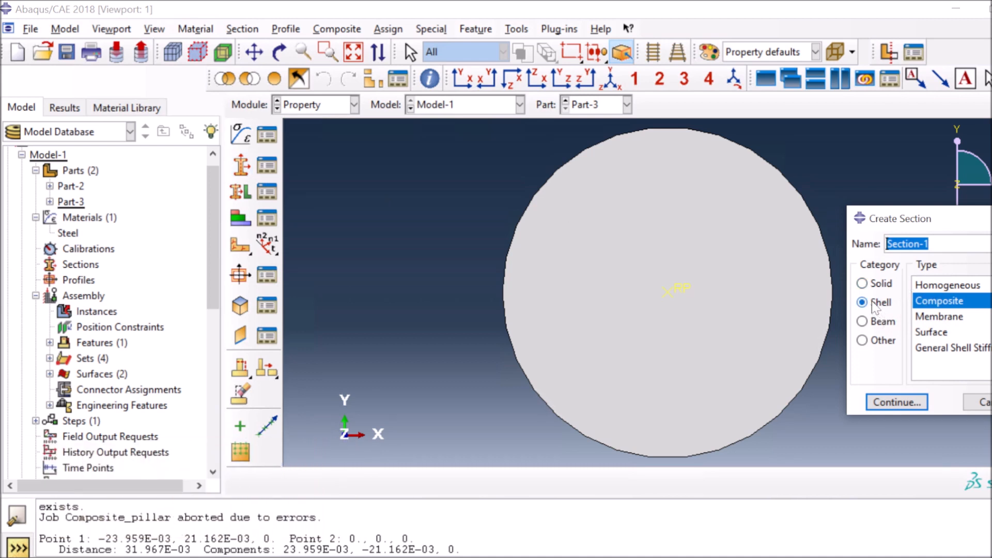
click(948, 285)
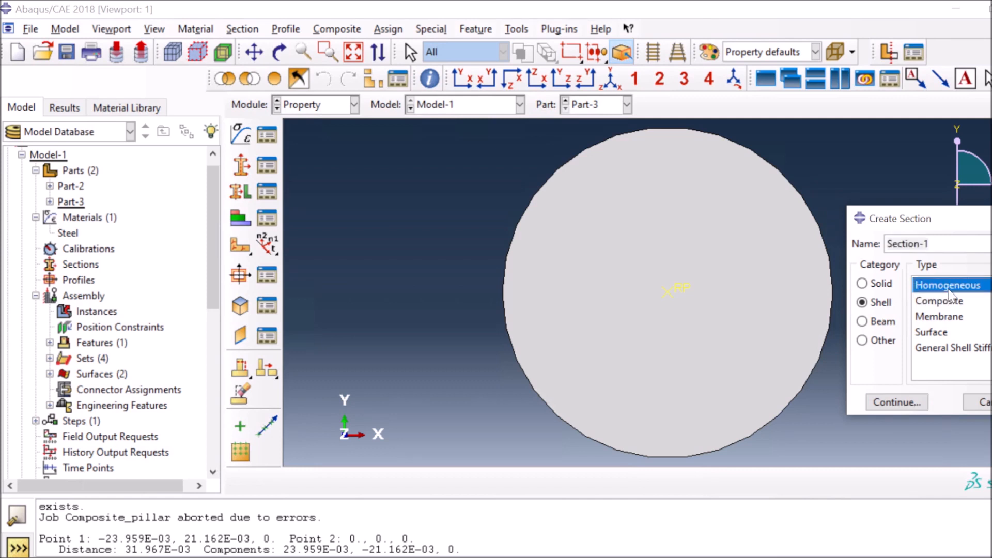
click(896, 403)
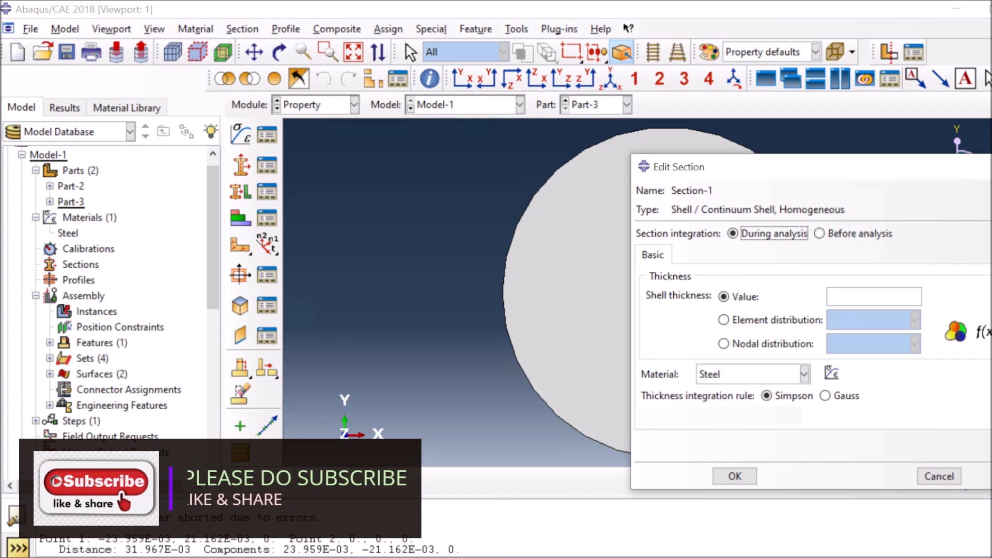
click(836, 298)
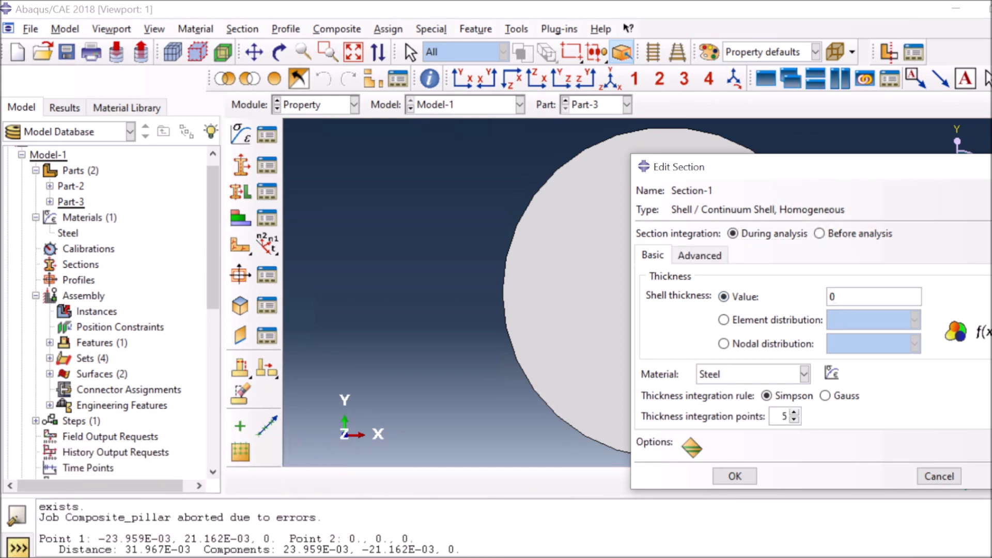
text(0.)
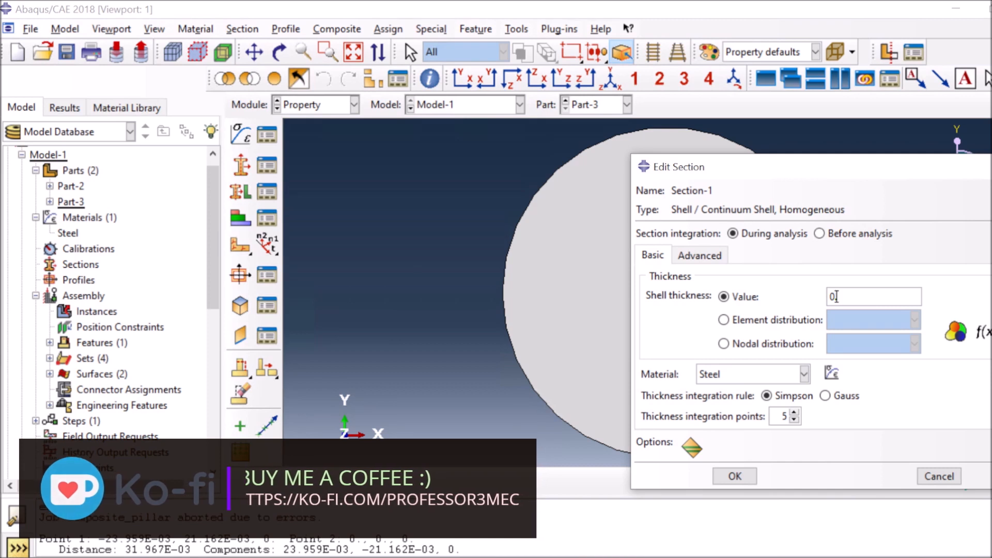
text(00)
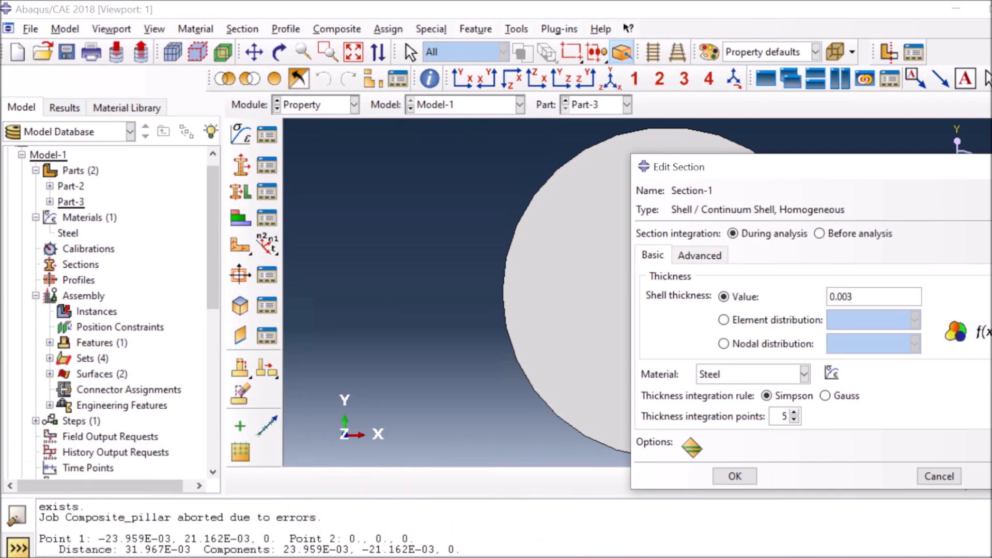
click(741, 475)
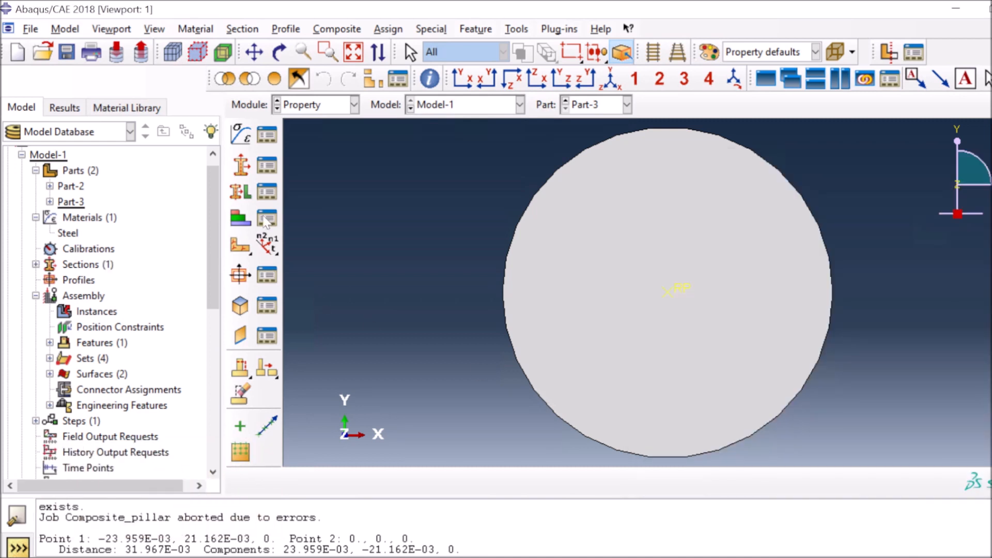
Assign Section-1 to the whole Part-2 pillar as region Set-2
click(604, 104)
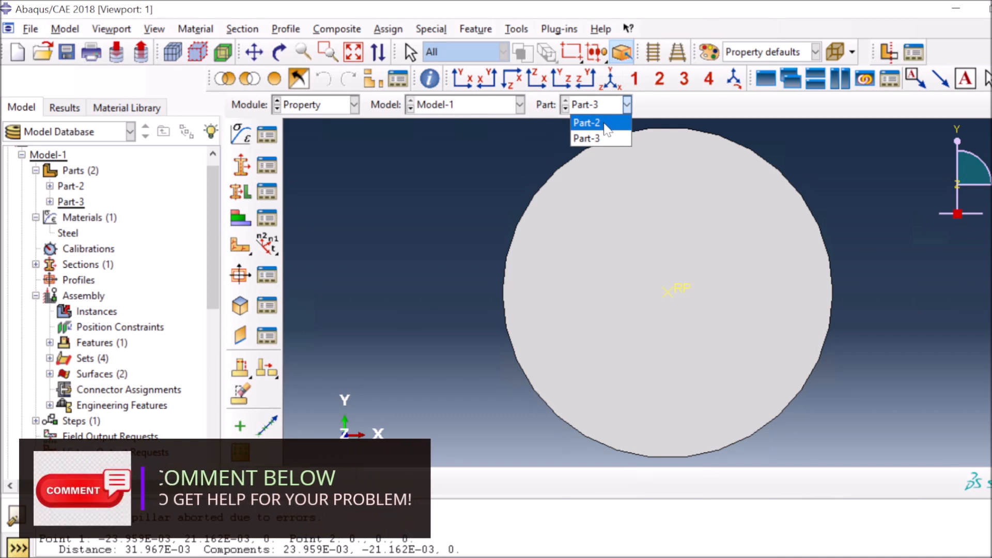
click(607, 126)
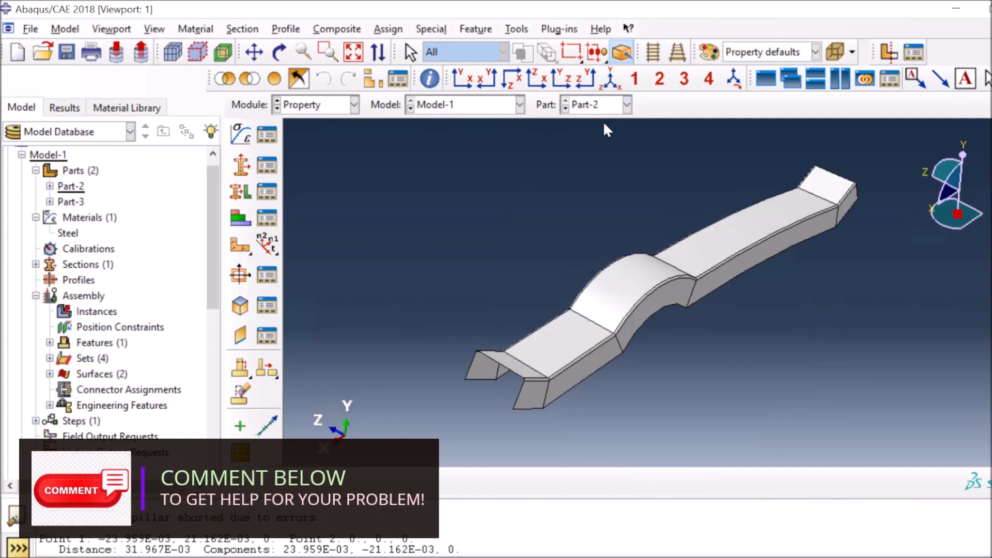
click(239, 192)
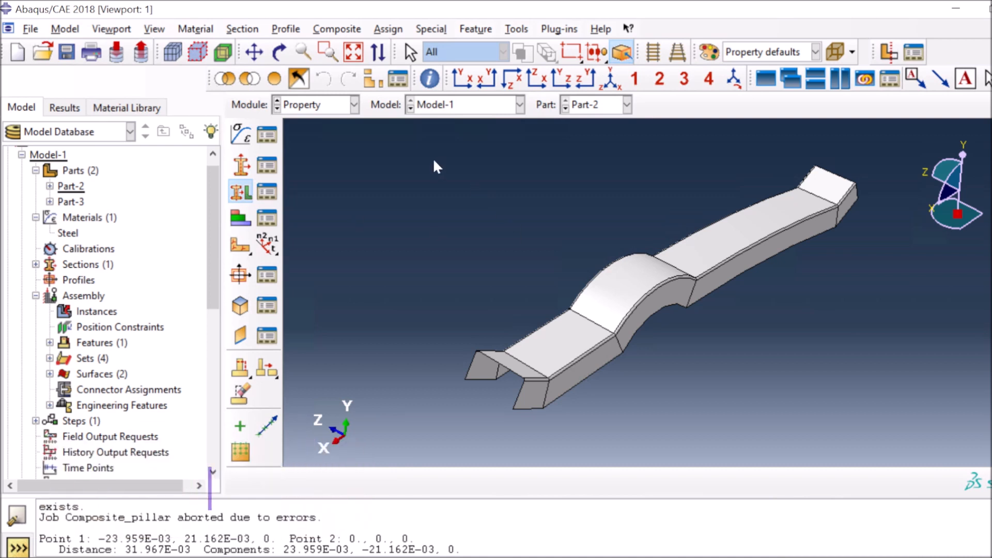
drag(428, 144, 922, 429)
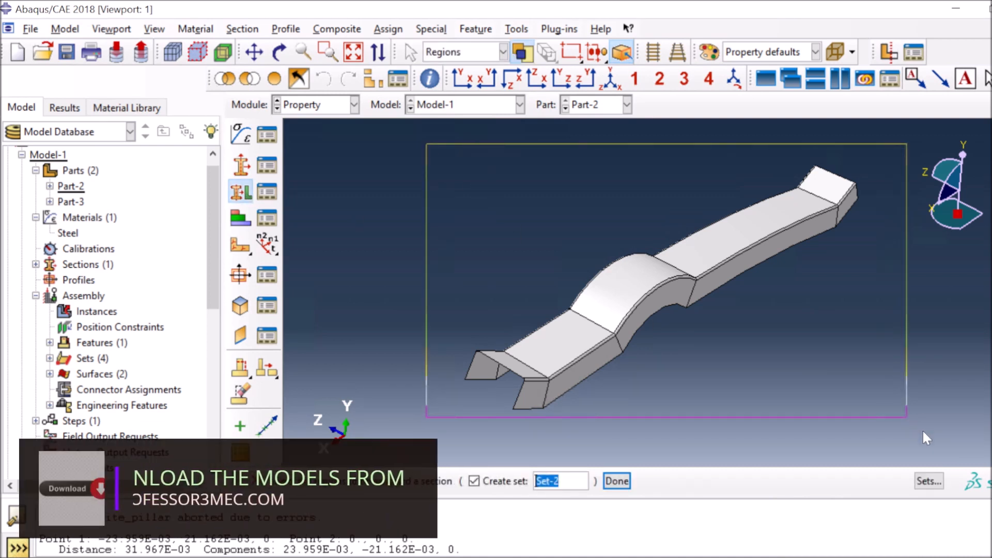
click(617, 481)
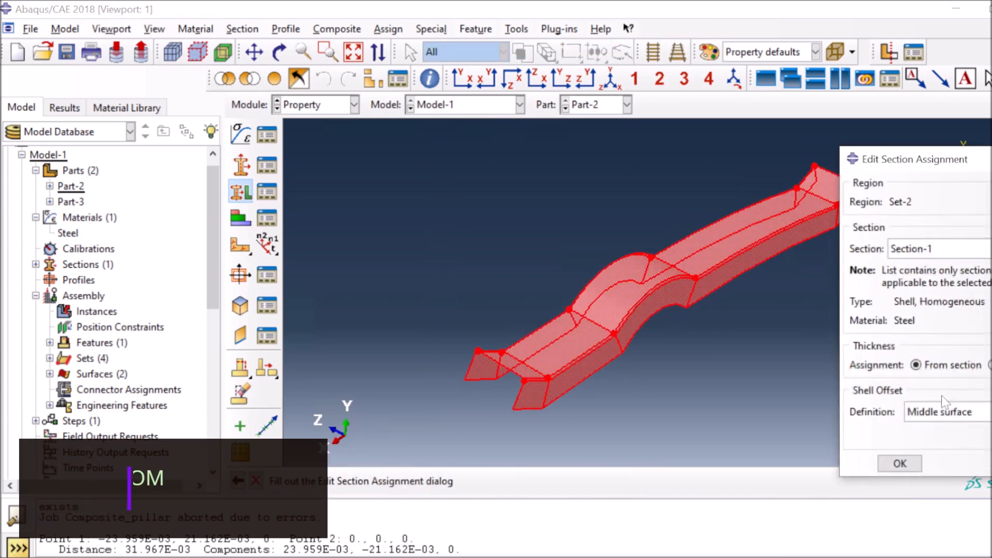
click(897, 467)
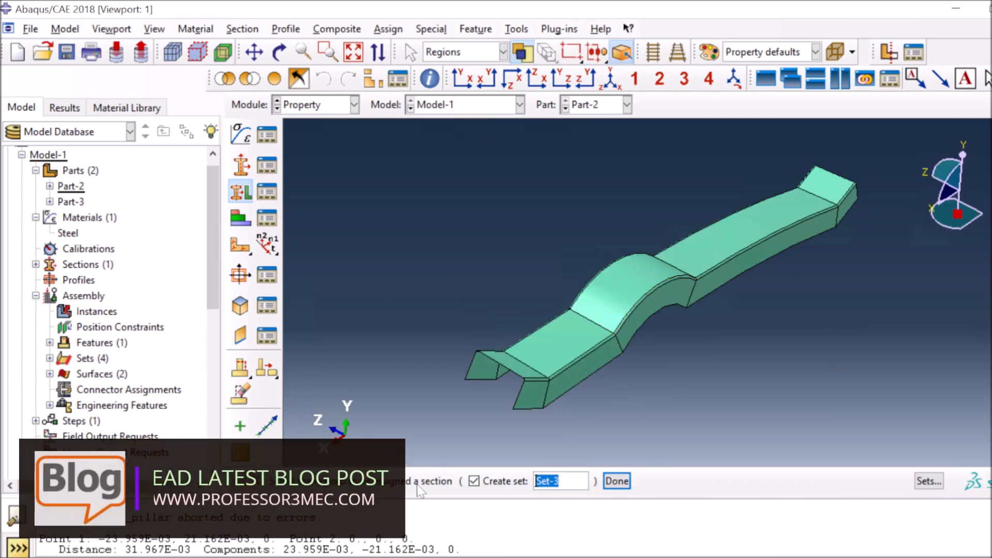
key(Escape)
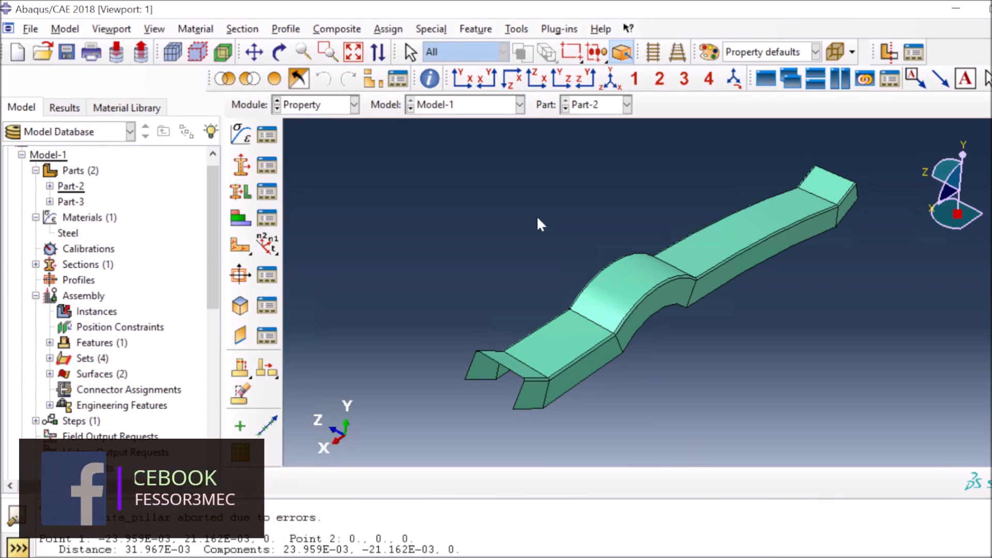
click(335, 107)
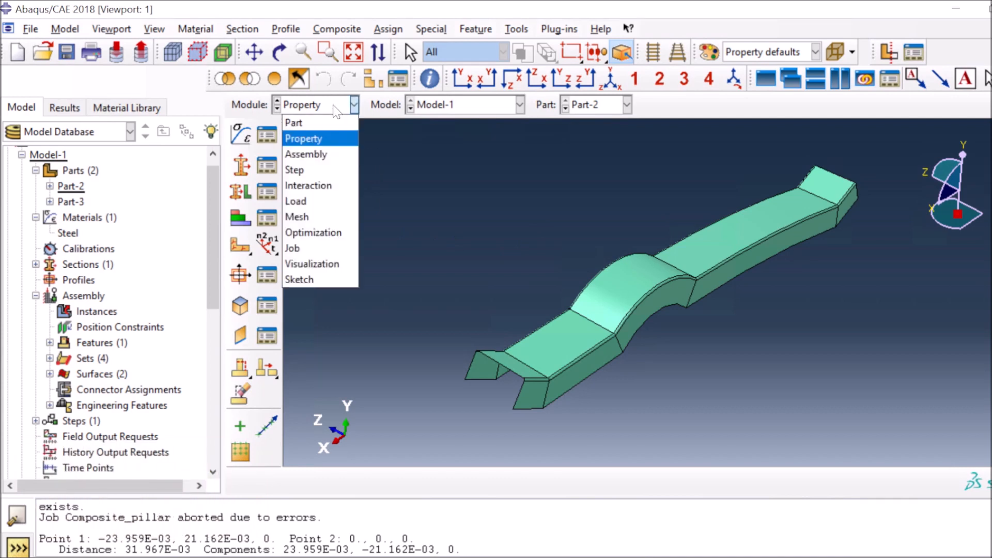
In the Assembly module, create instances of both Part-2 and Part-3
click(323, 154)
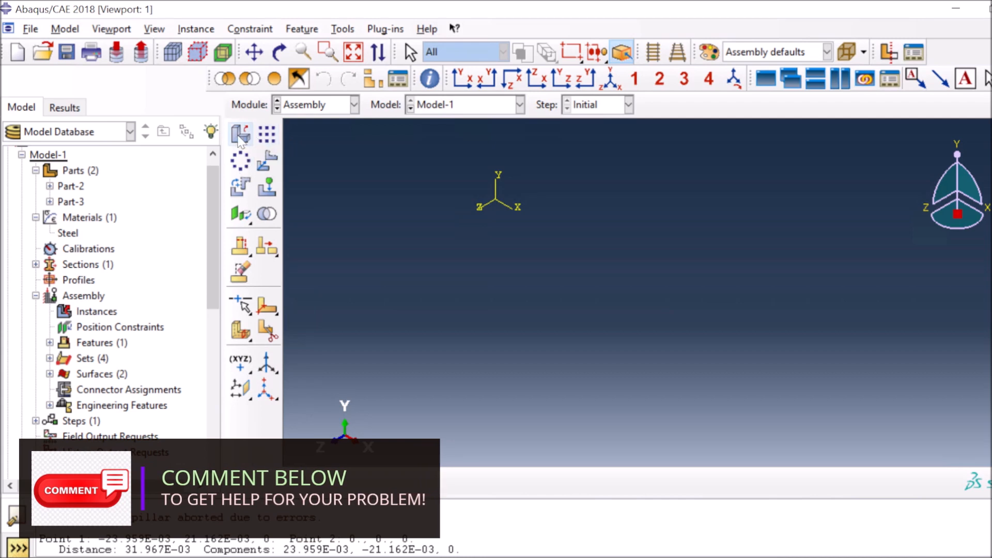
click(247, 136)
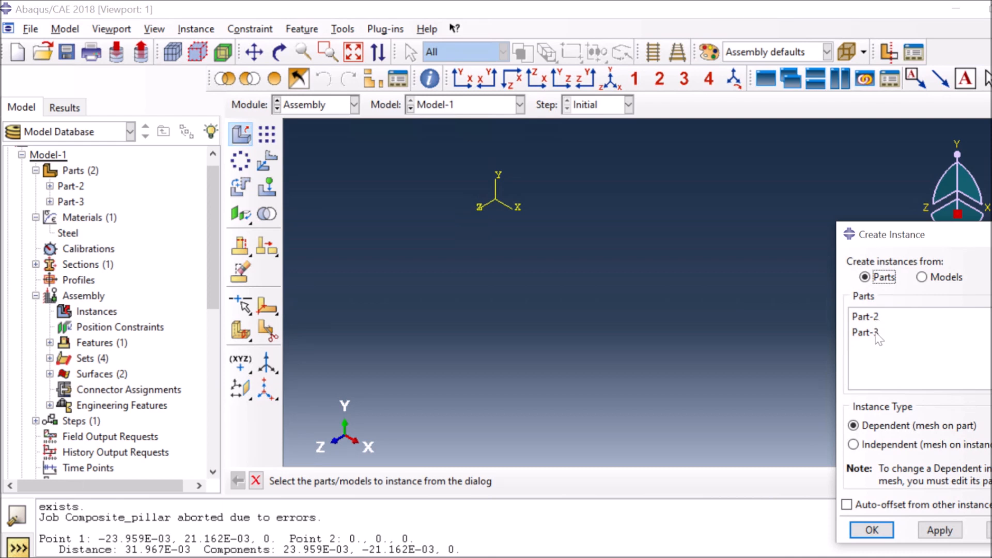
drag(877, 336, 869, 318)
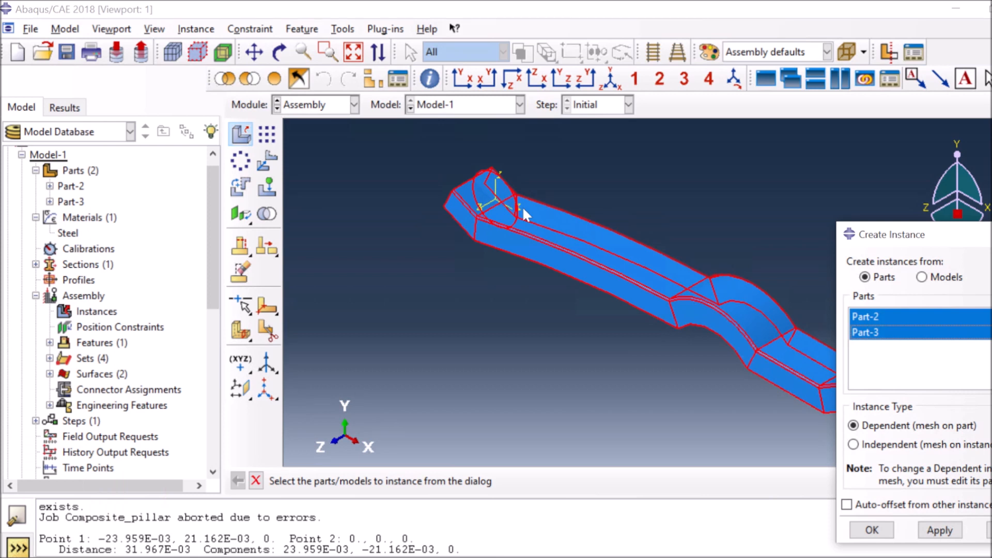
click(890, 530)
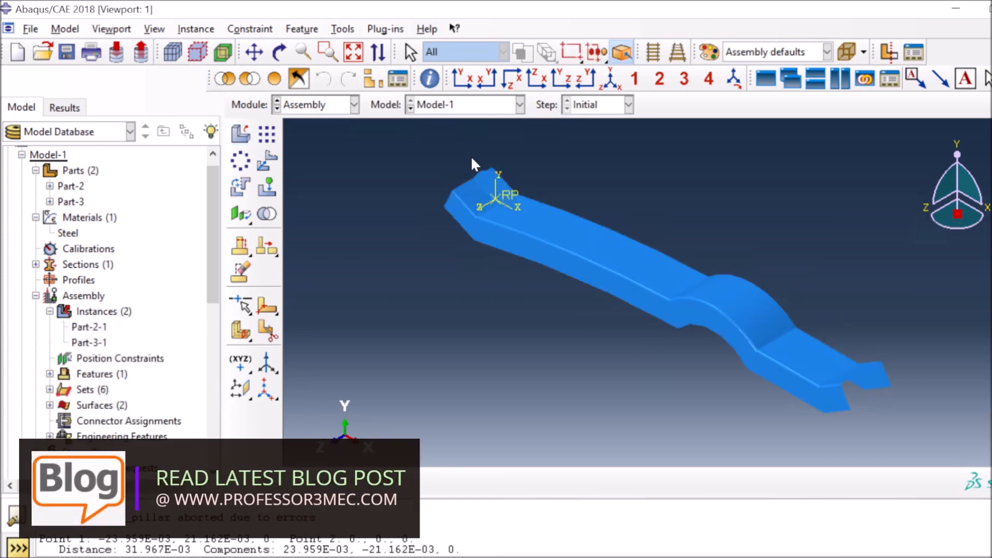
scroll(504, 220, up, 2)
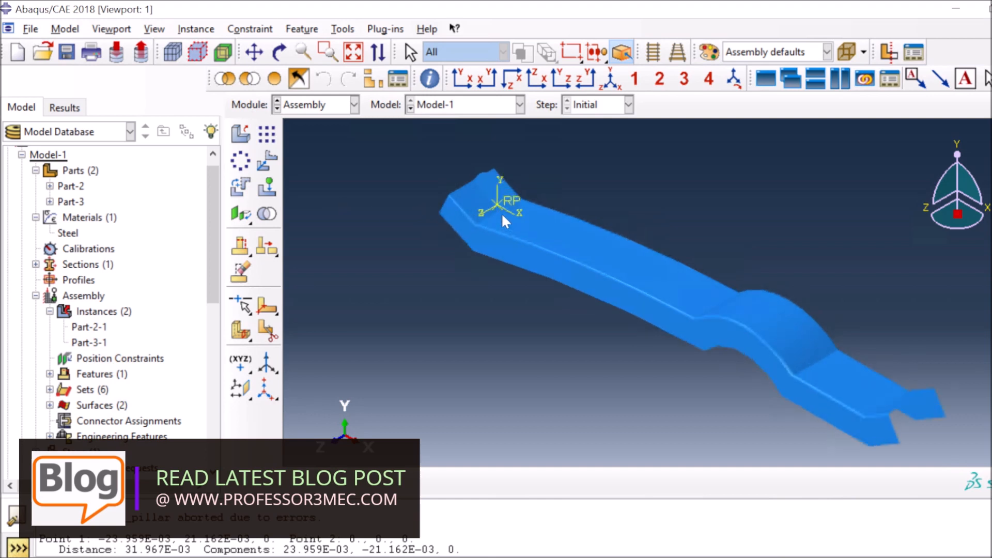
scroll(559, 200, up, 1)
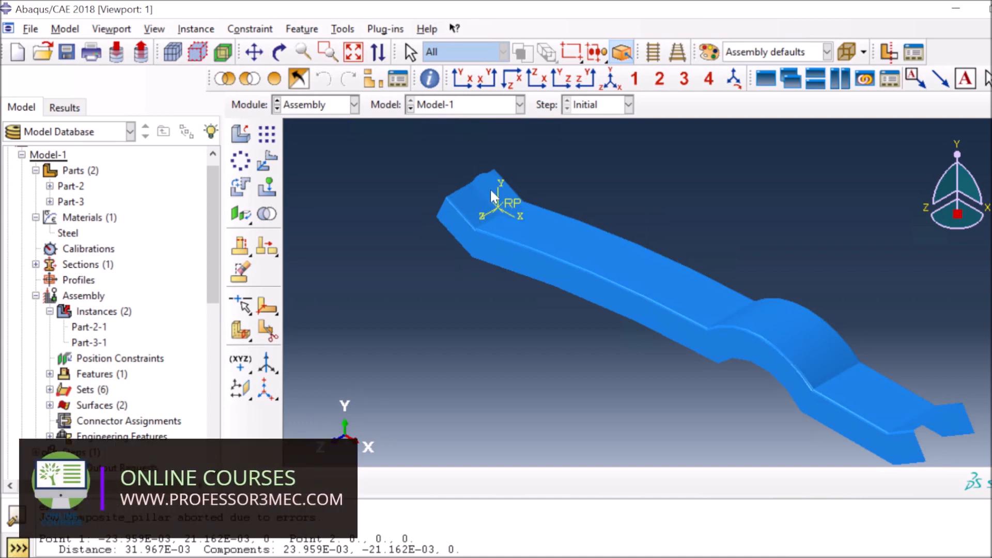
scroll(491, 191, up, 2)
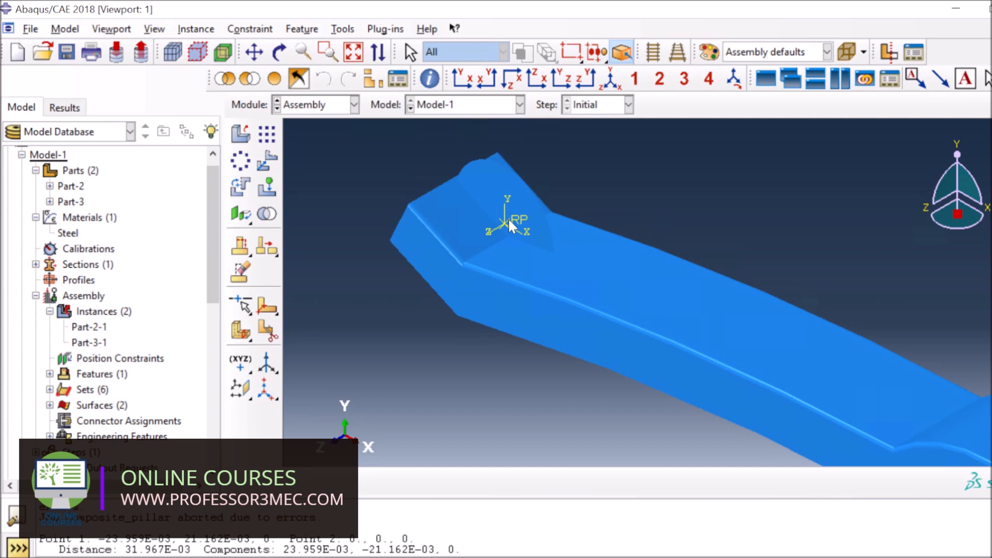
Rotate Part-3-1 by 90 degrees about the axis from 0,0,0 to 1,0,0
click(240, 187)
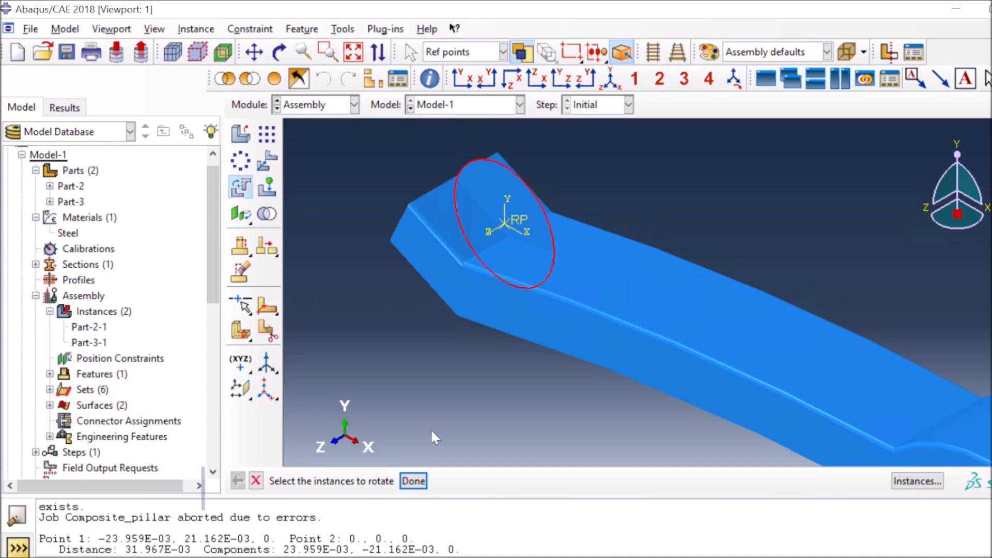
click(414, 481)
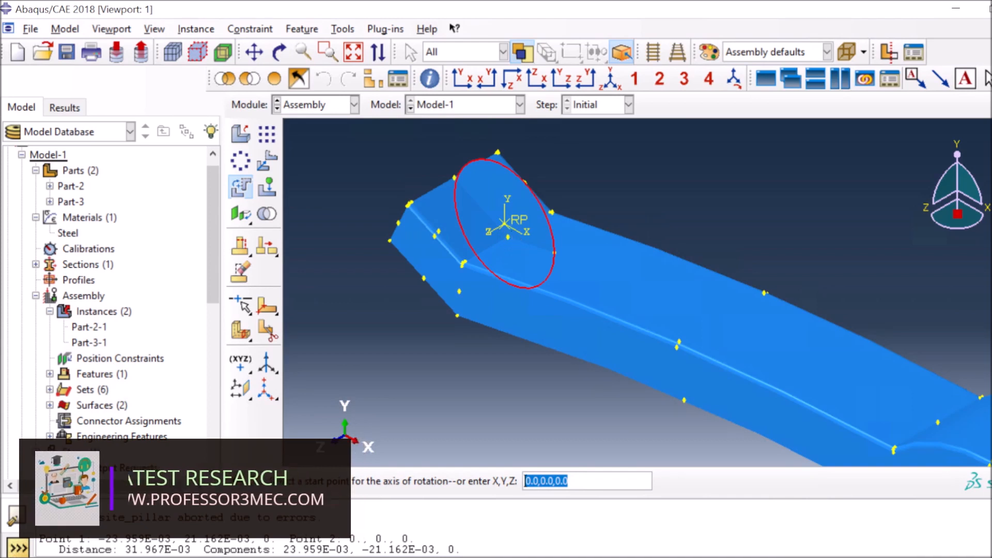
key(Return)
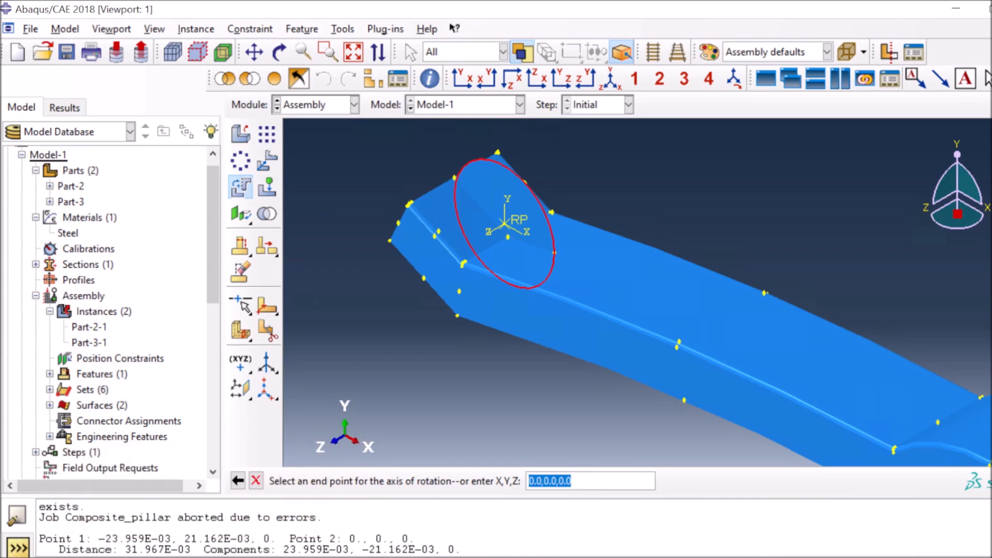
drag(534, 481, 528, 481)
text(1)
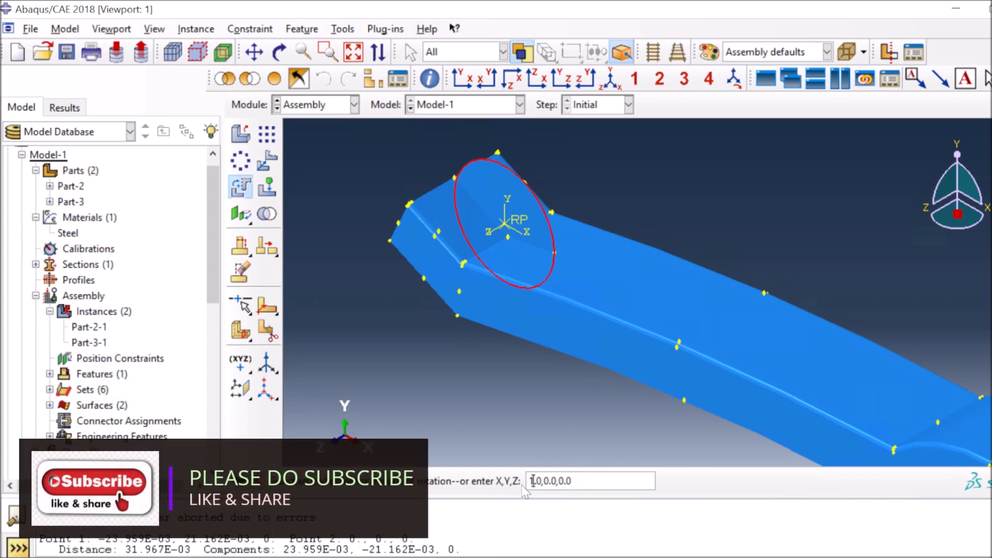
key(Return)
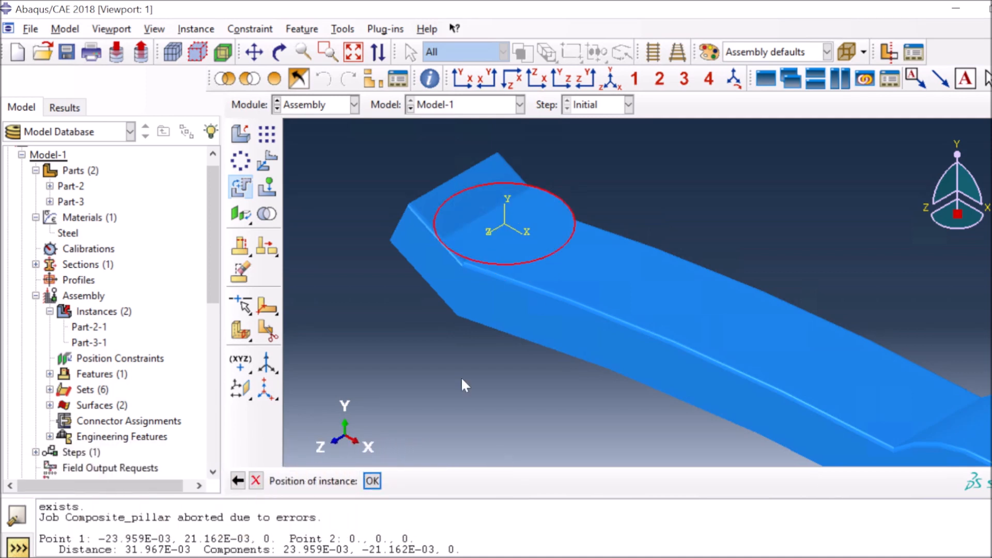
click(372, 481)
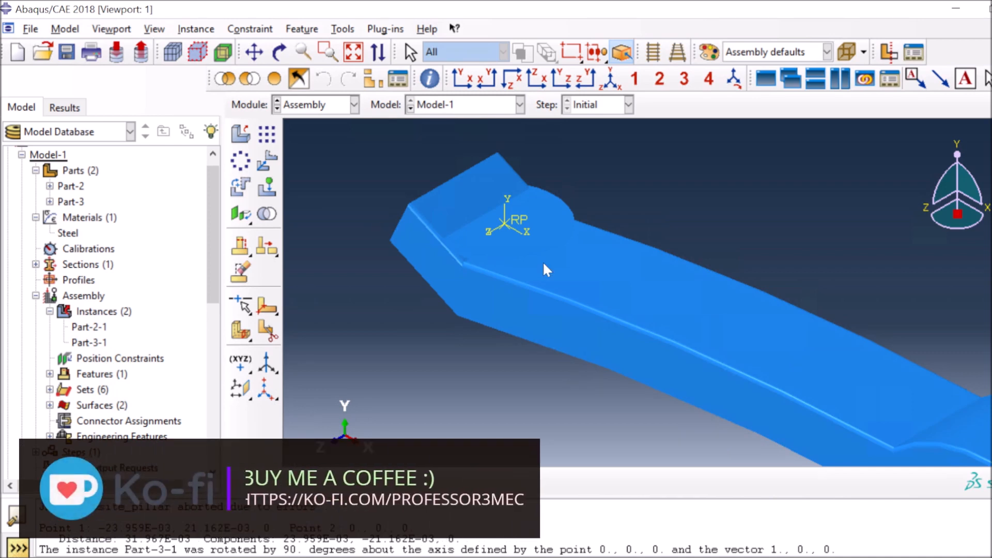
Translate Part-3-1 from the pillar's corner vertex onto the raised bump
click(354, 53)
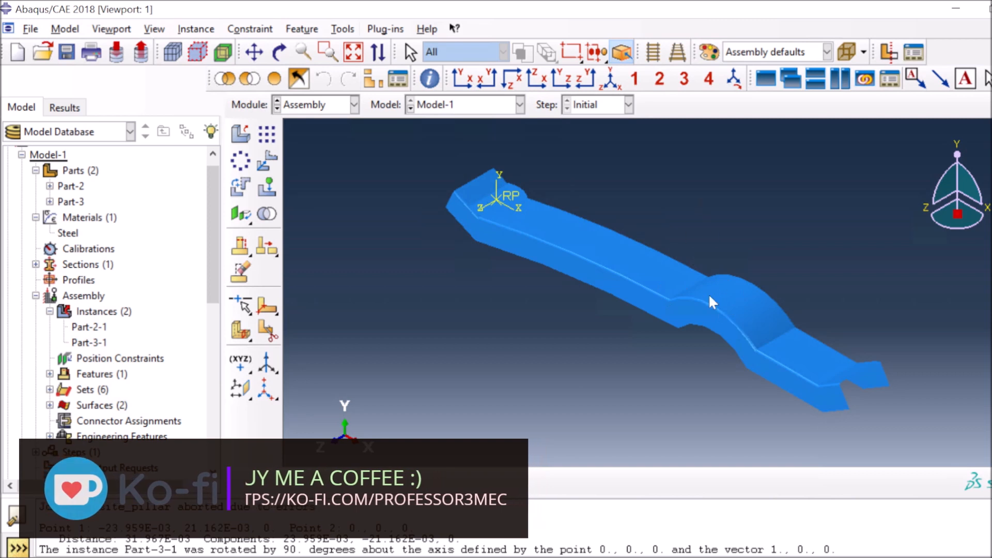
click(265, 167)
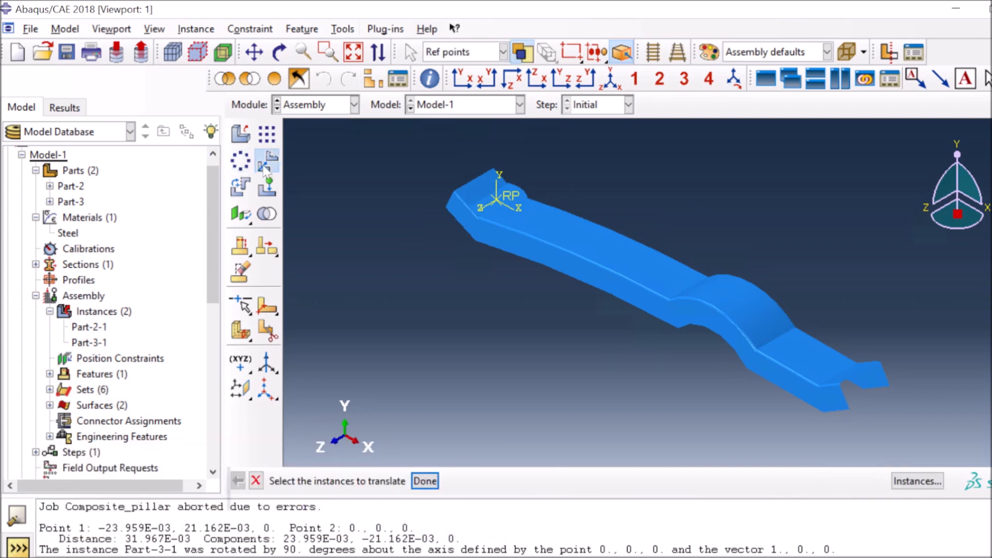
click(496, 199)
click(425, 482)
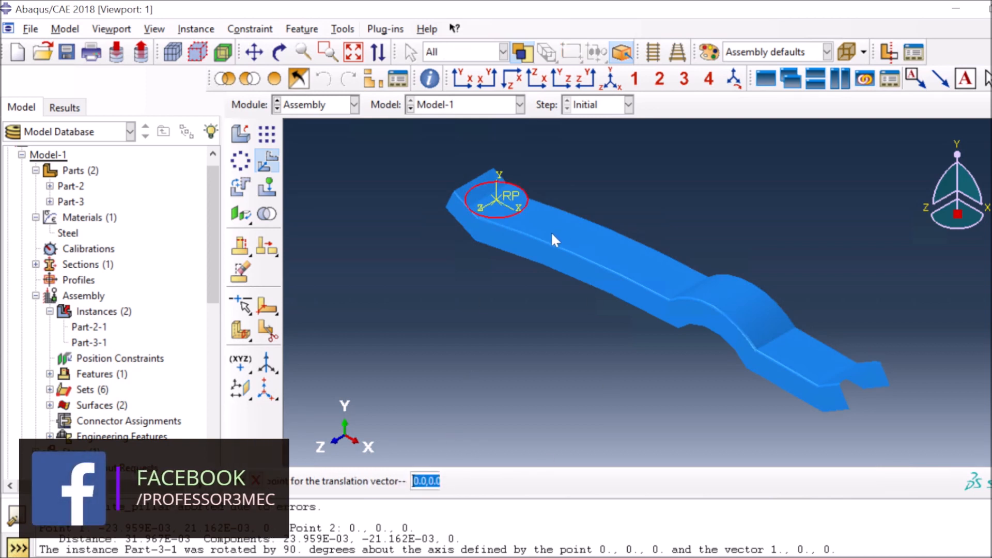
click(477, 217)
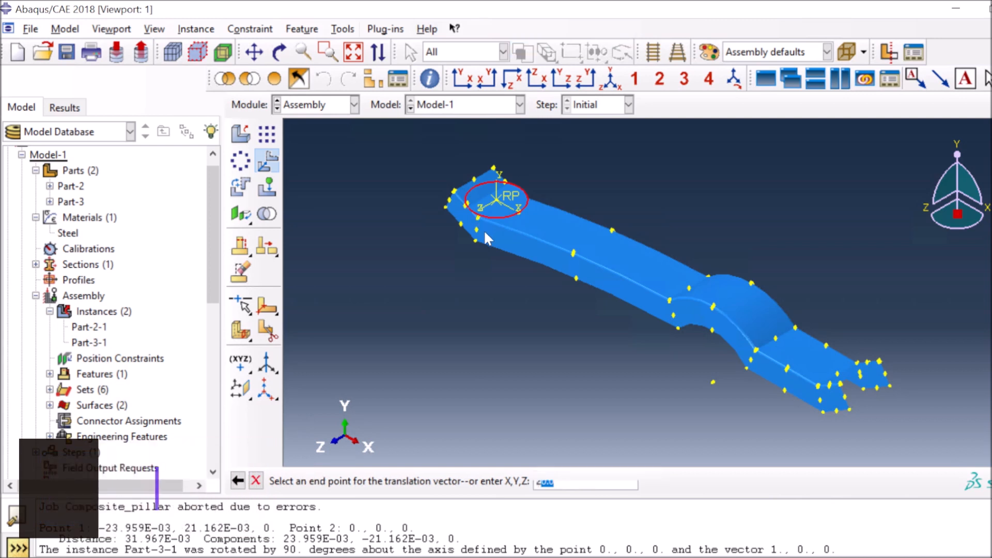
click(713, 306)
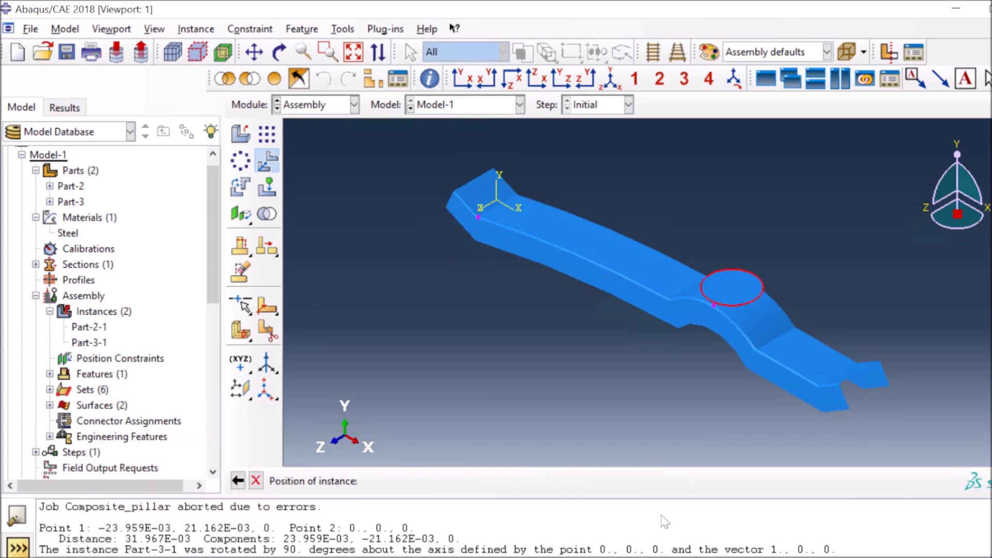
click(377, 483)
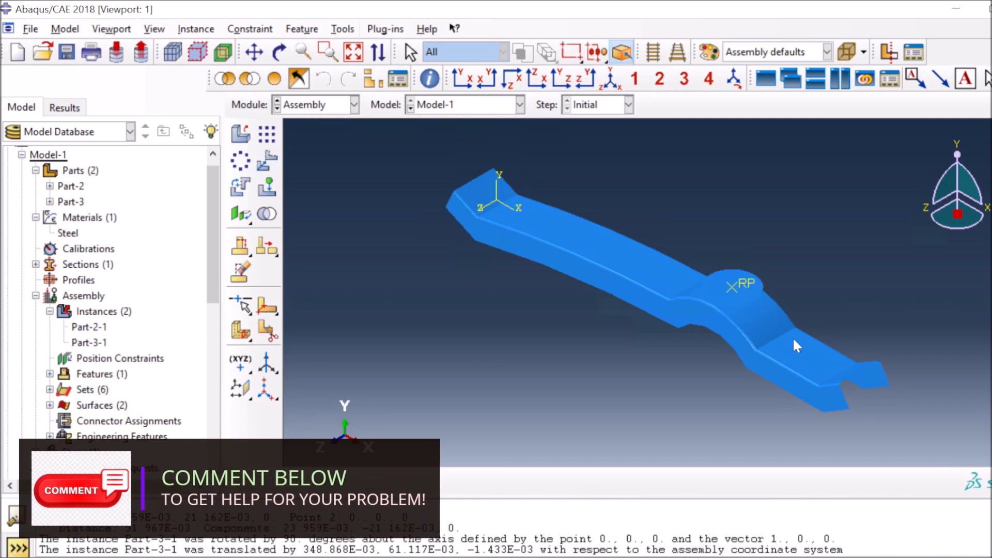
scroll(727, 283, up, 1)
Orbit around the reference point to check it sits on the boss, then return to a fitted isometric view
scroll(725, 288, up, 5)
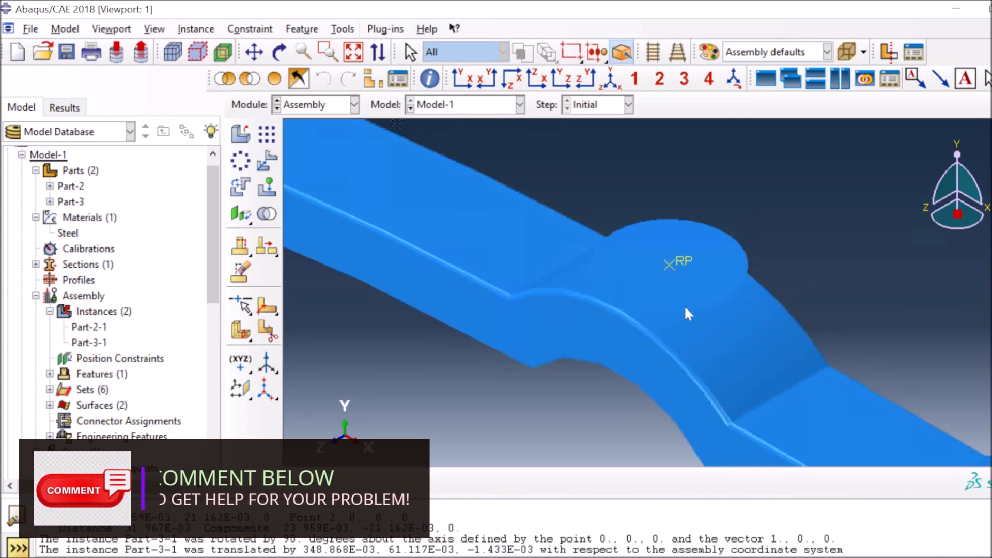
click(279, 52)
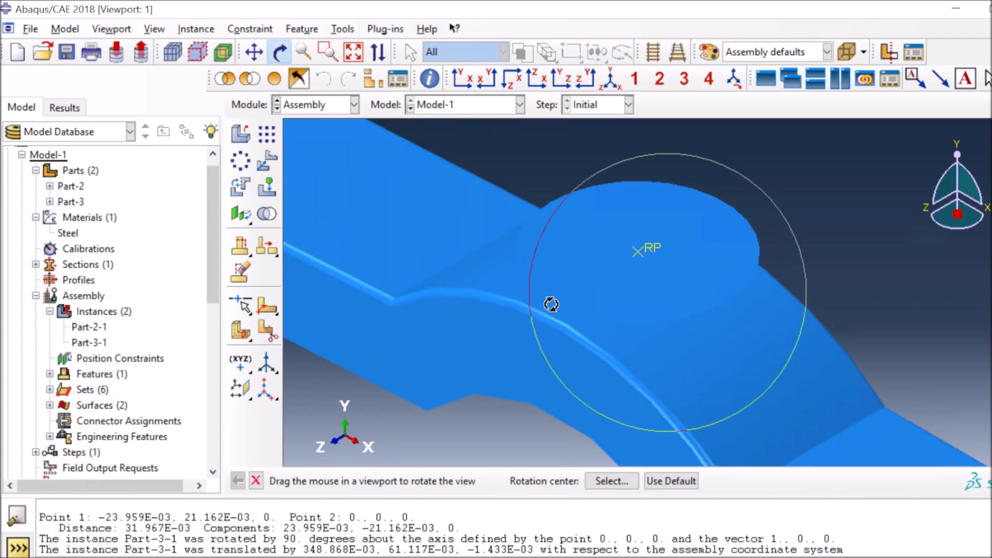
mouse_move(549, 281)
mouse_down()
mouse_move(560, 261)
mouse_move(594, 266)
mouse_up()
mouse_move(715, 241)
mouse_down()
mouse_move(733, 226)
mouse_move(753, 237)
mouse_move(862, 224)
mouse_up()
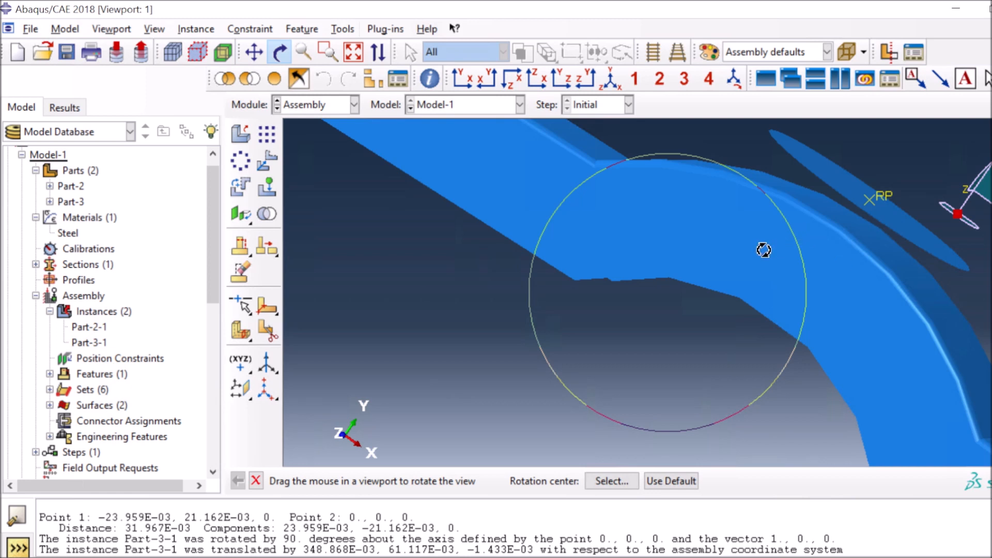
drag(758, 250, 763, 279)
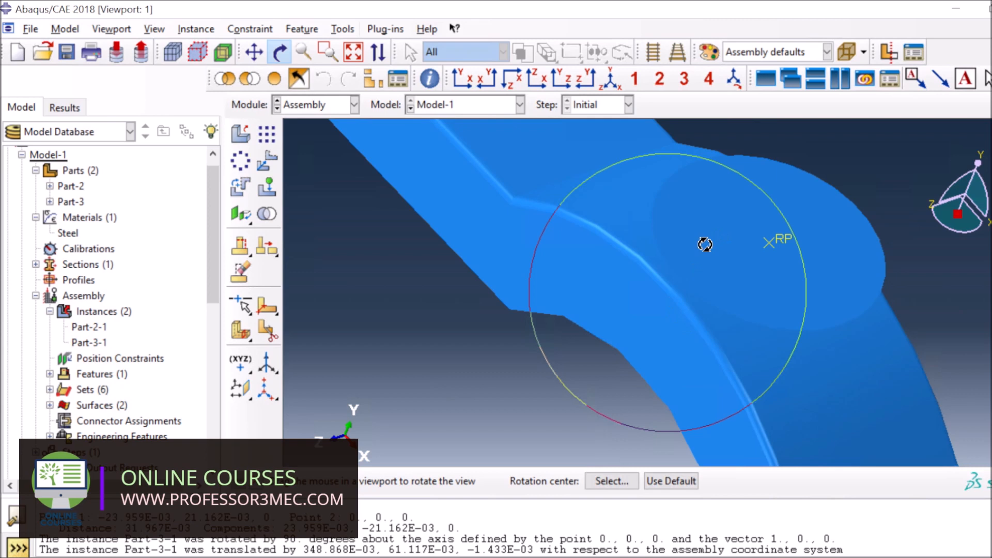
drag(697, 246, 694, 245)
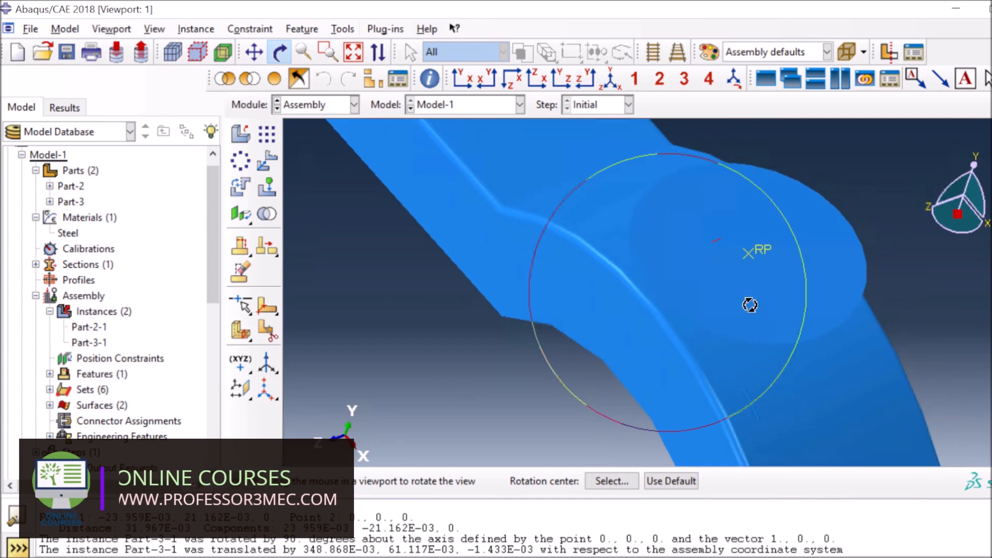
drag(751, 303, 724, 295)
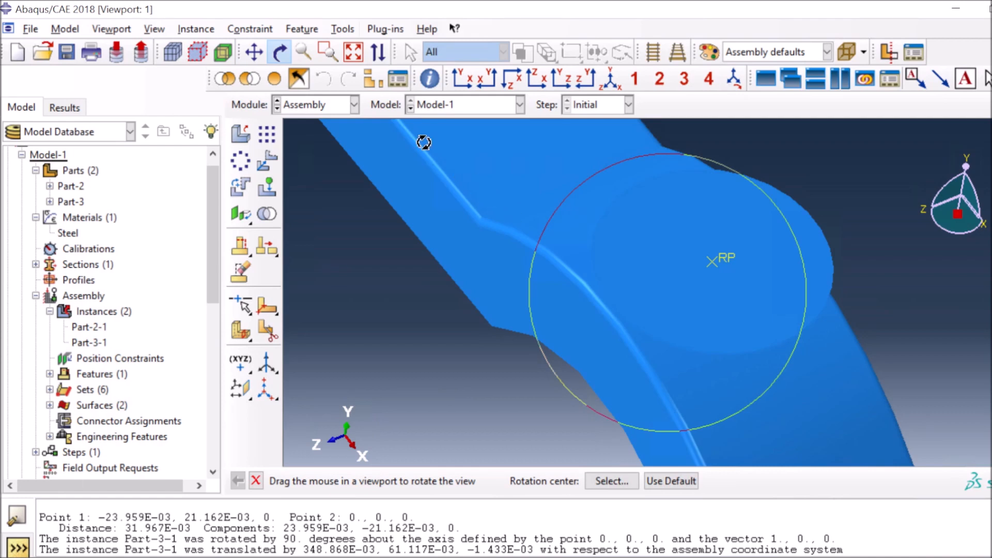
click(353, 52)
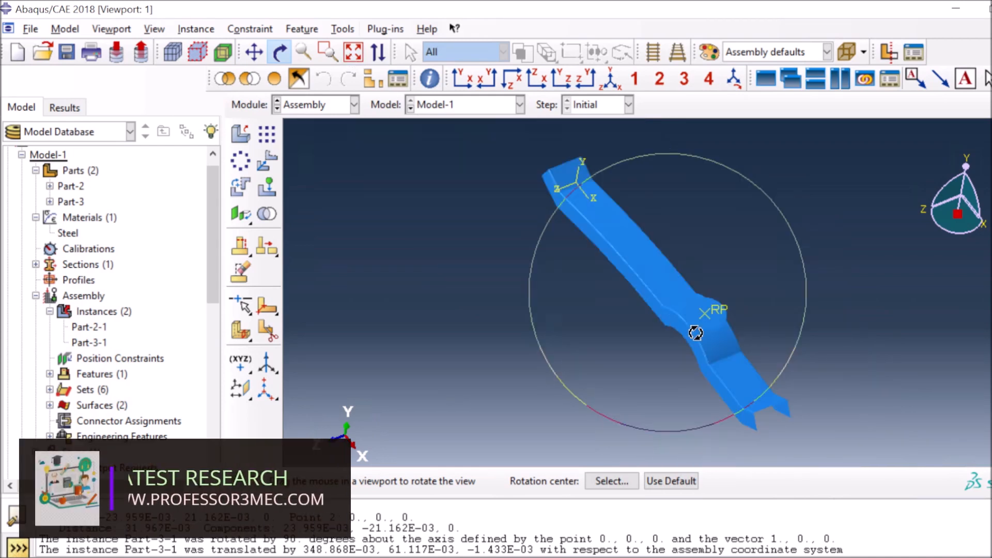
click(611, 79)
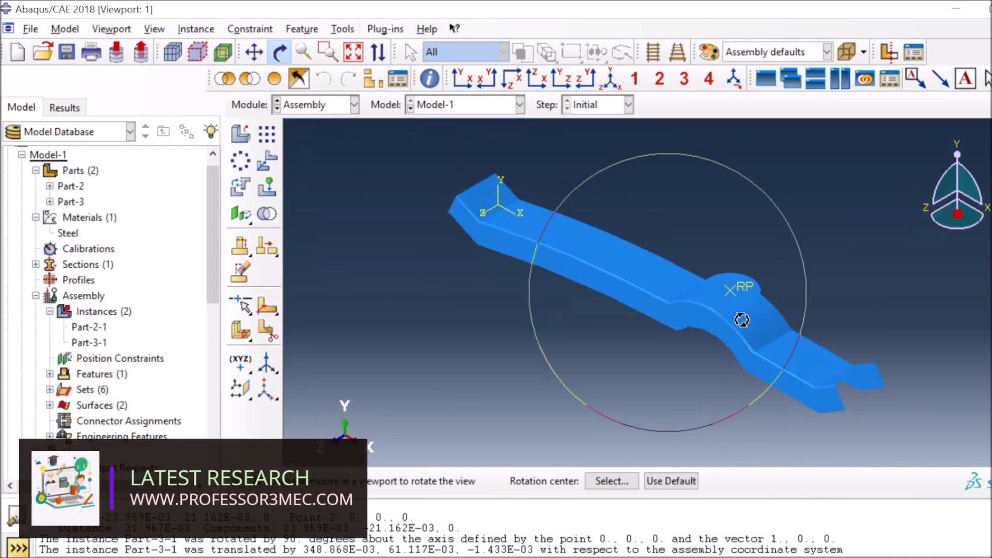
click(336, 104)
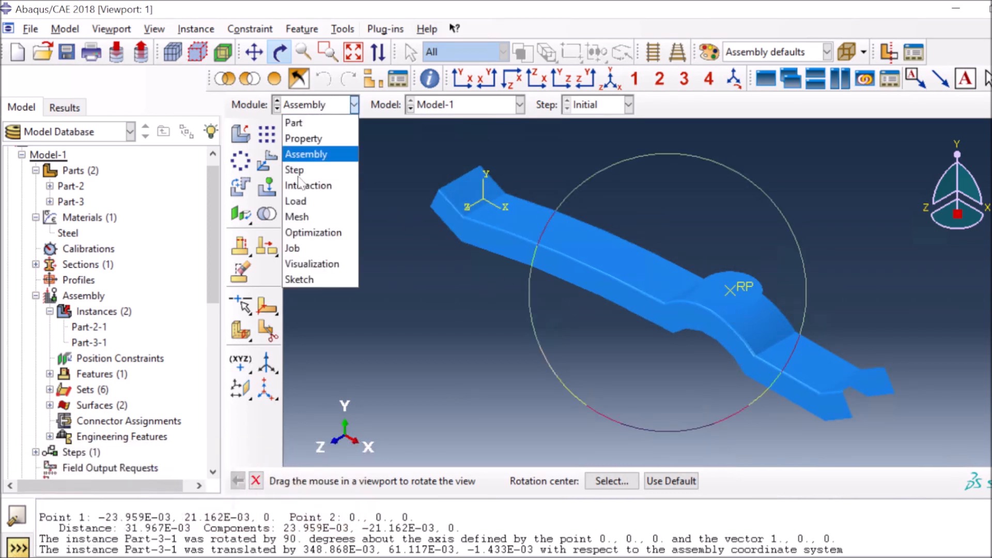
Switch to the Step module and begin a Static, General step named Step-1 after Initial
key(Down)
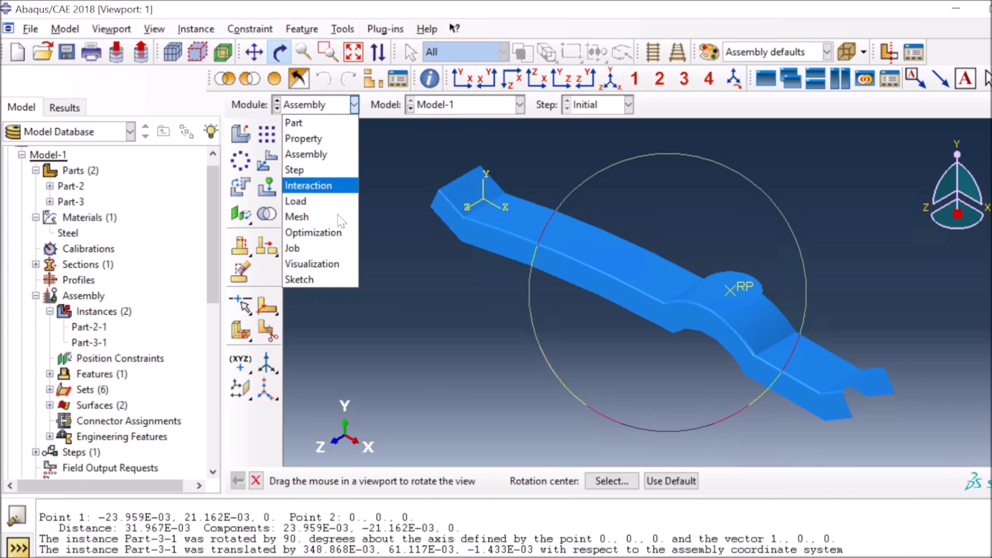
key(Down)
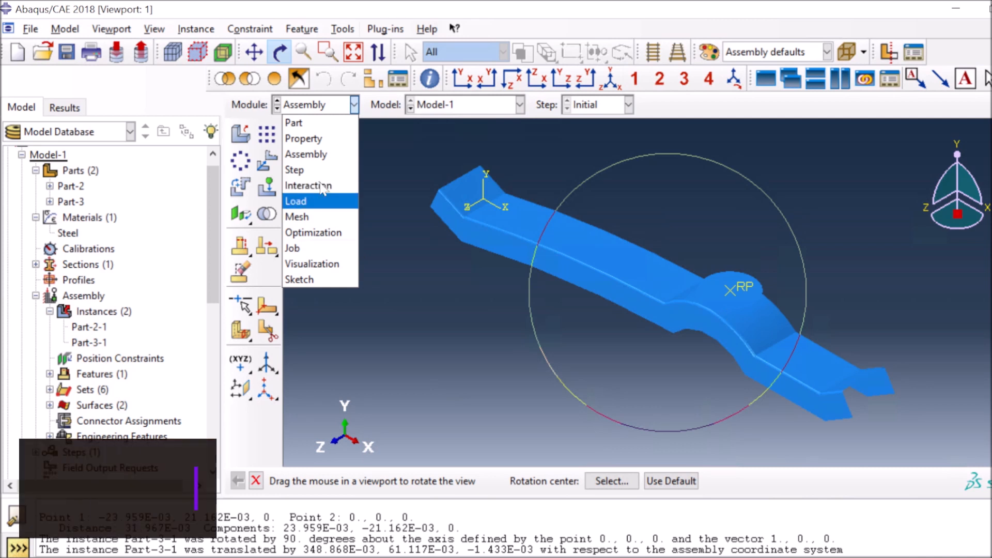
click(293, 172)
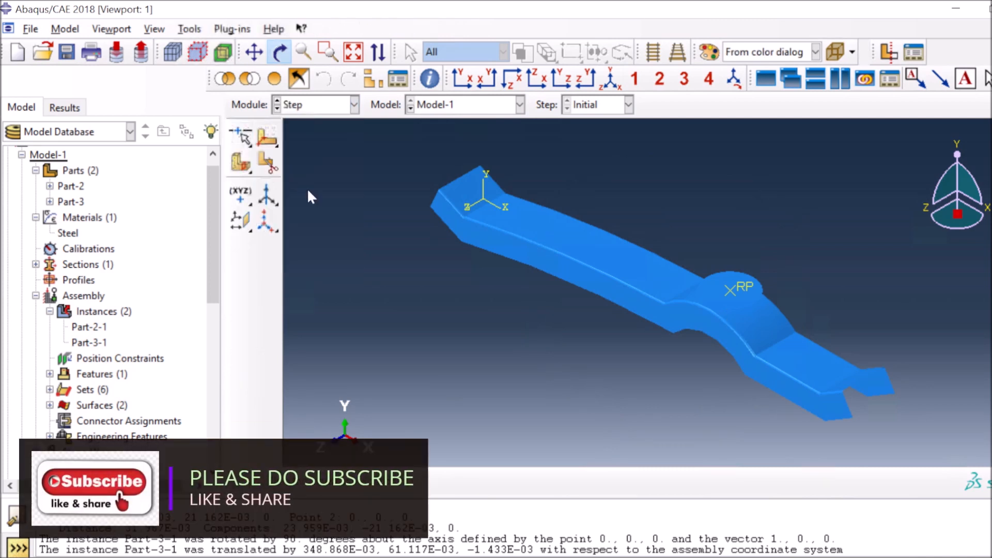
click(241, 166)
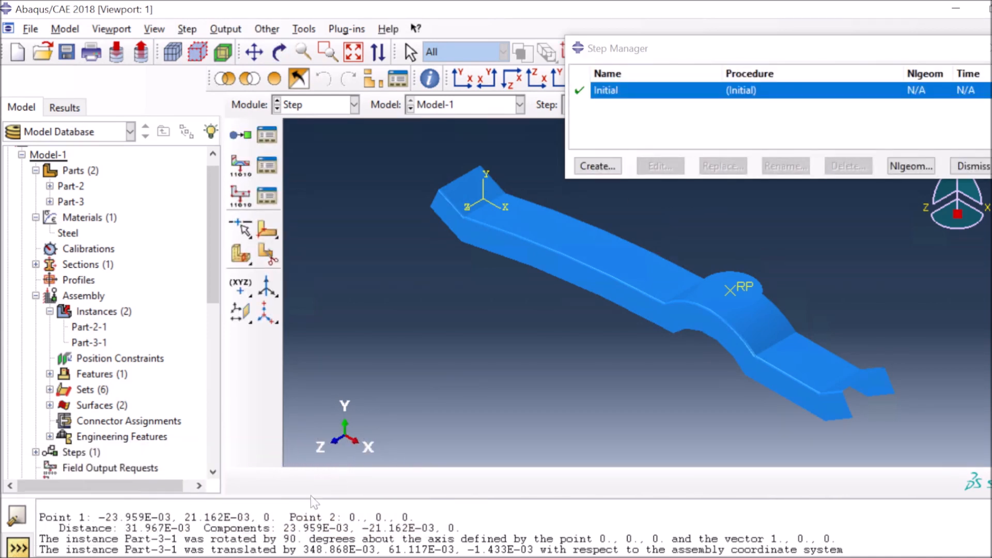
click(598, 169)
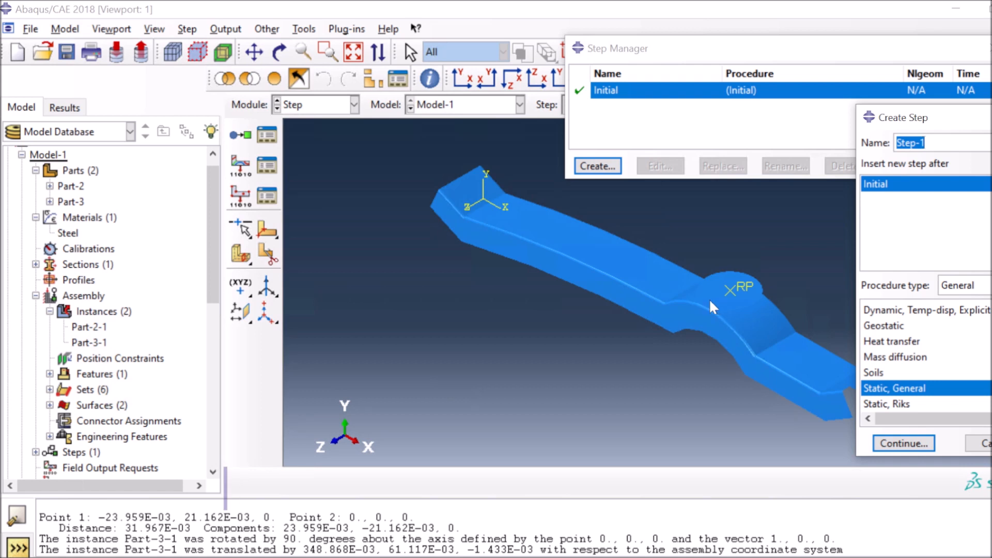
Turn Nlgeom on for Step-1 and set the initial increment to 0.001 and the maximum to 0.1
click(913, 448)
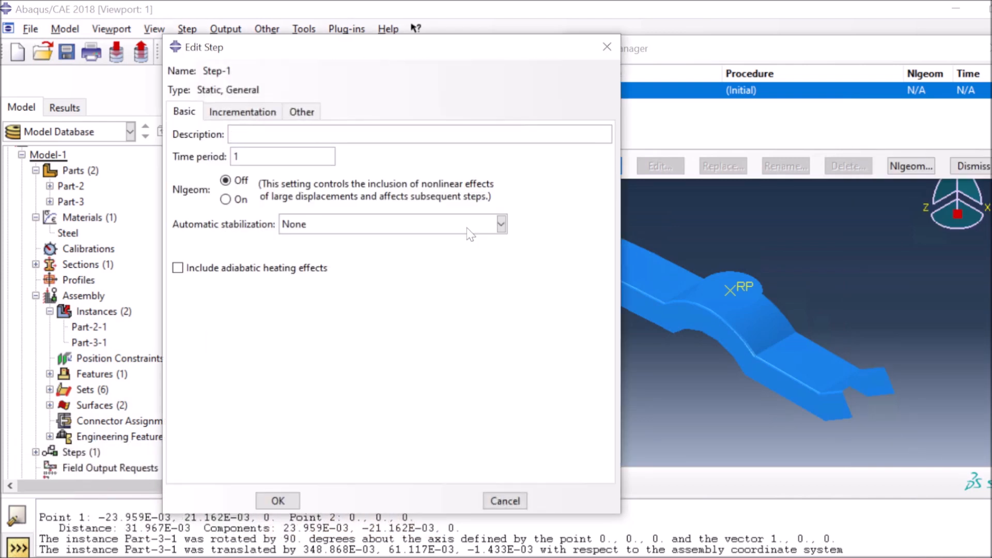
click(225, 200)
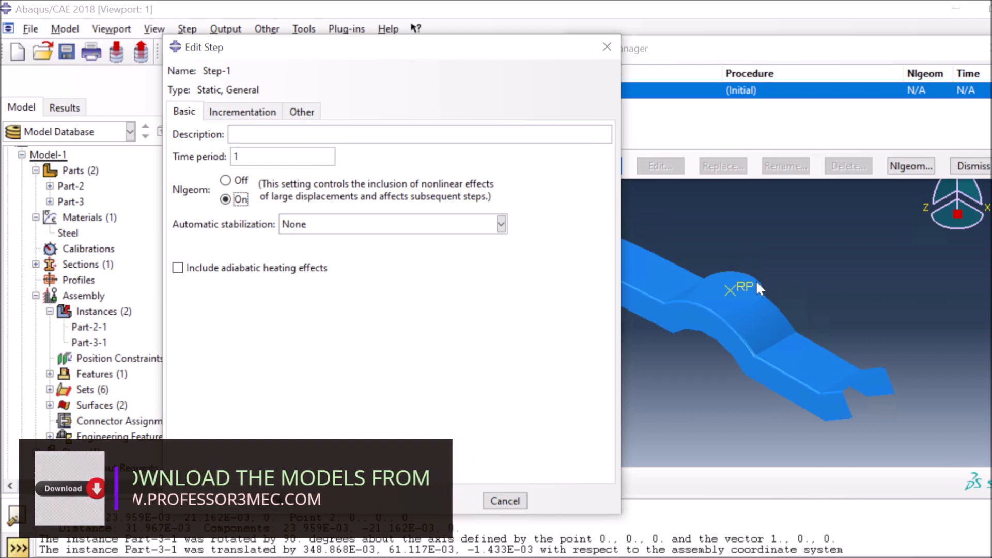
click(252, 113)
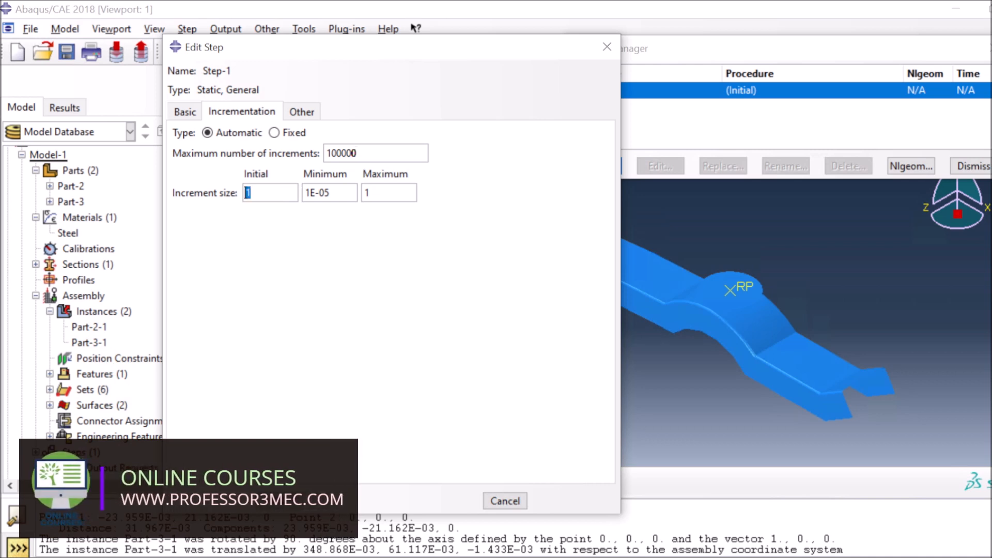
text(0.)
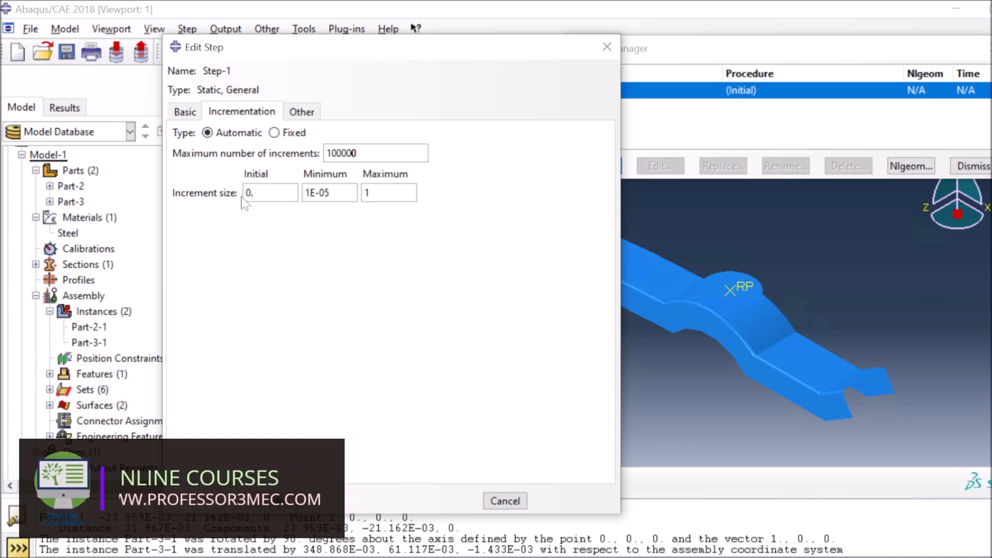
text(001)
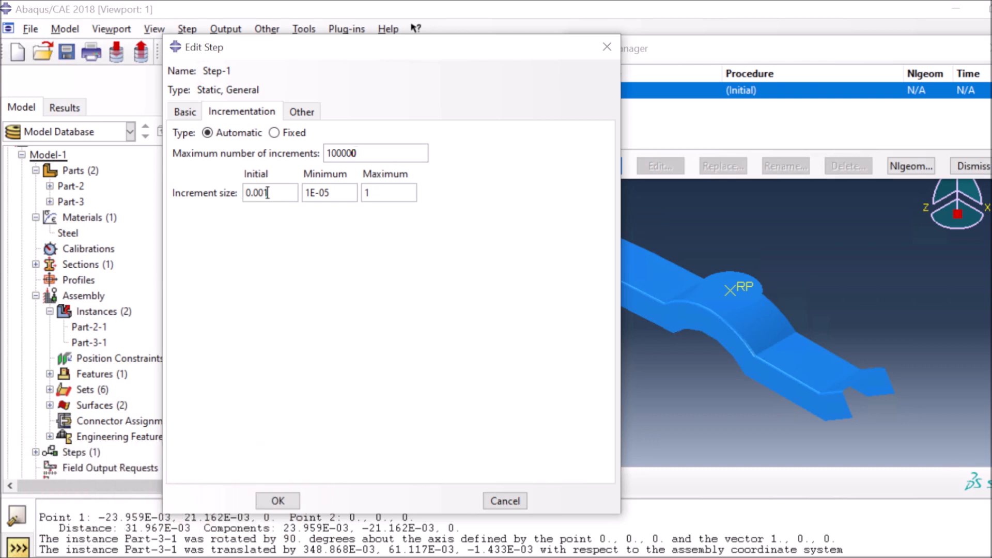
click(369, 193)
text(0.1)
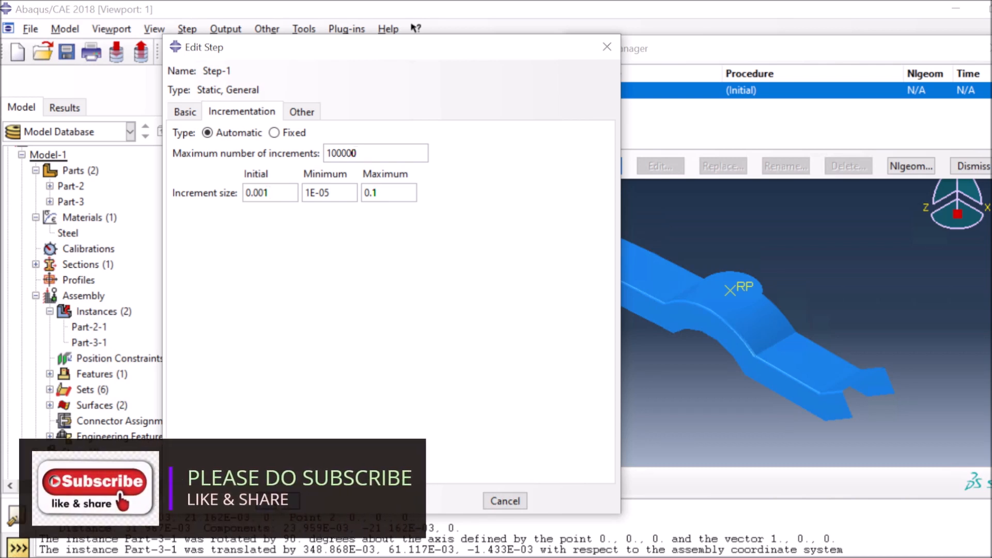
click(278, 501)
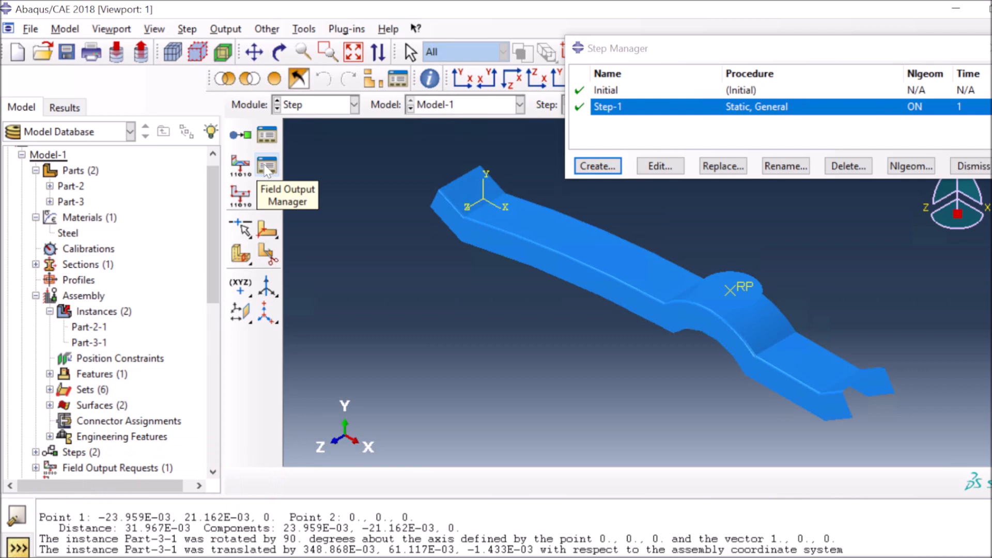
In the Interaction module, define contact IntProp-1 with frictionless tangential and "Hard" normal behaviour
click(304, 109)
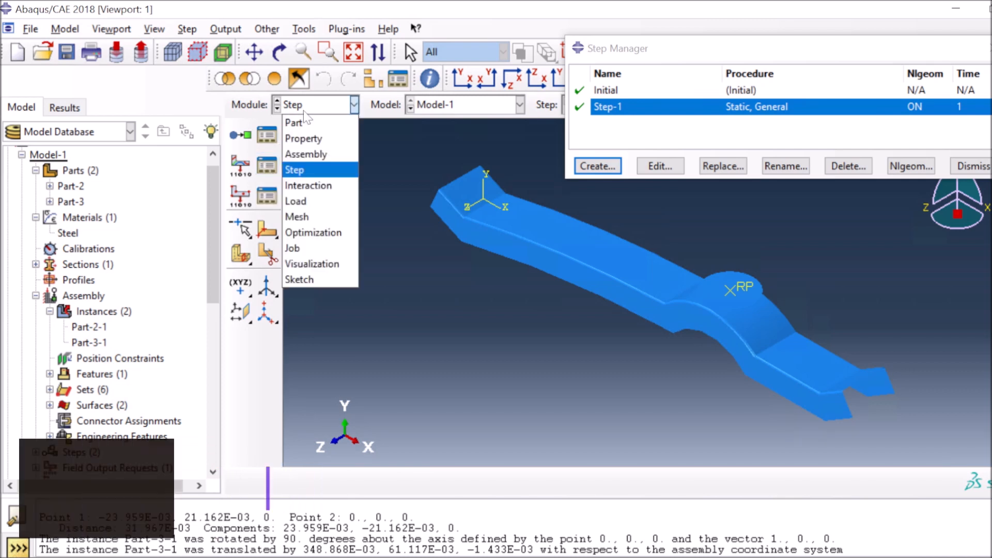
click(308, 185)
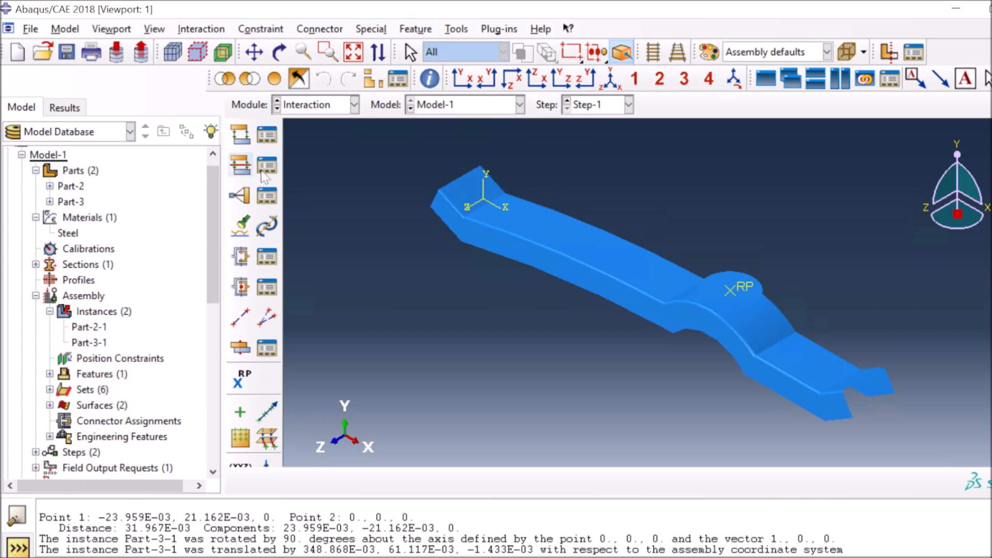
click(243, 168)
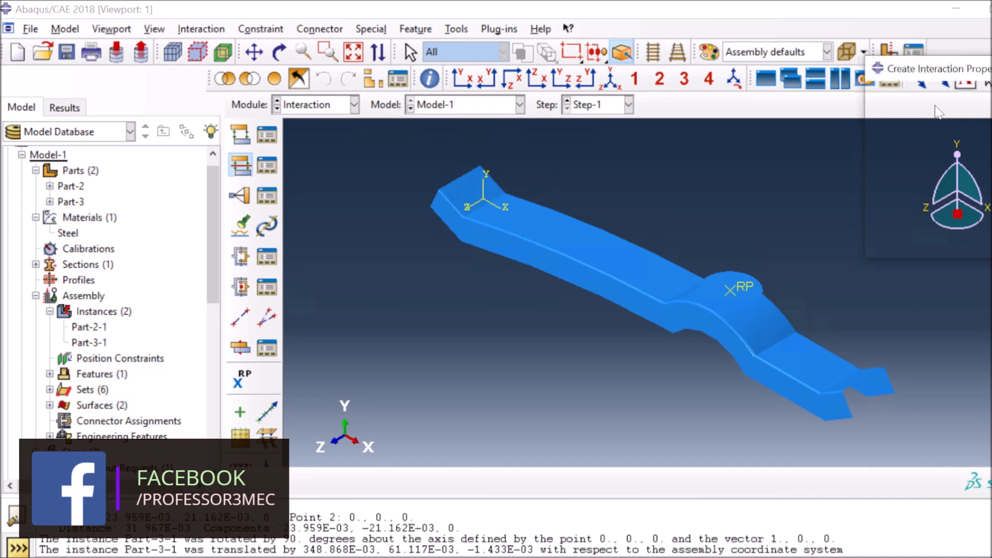
click(908, 137)
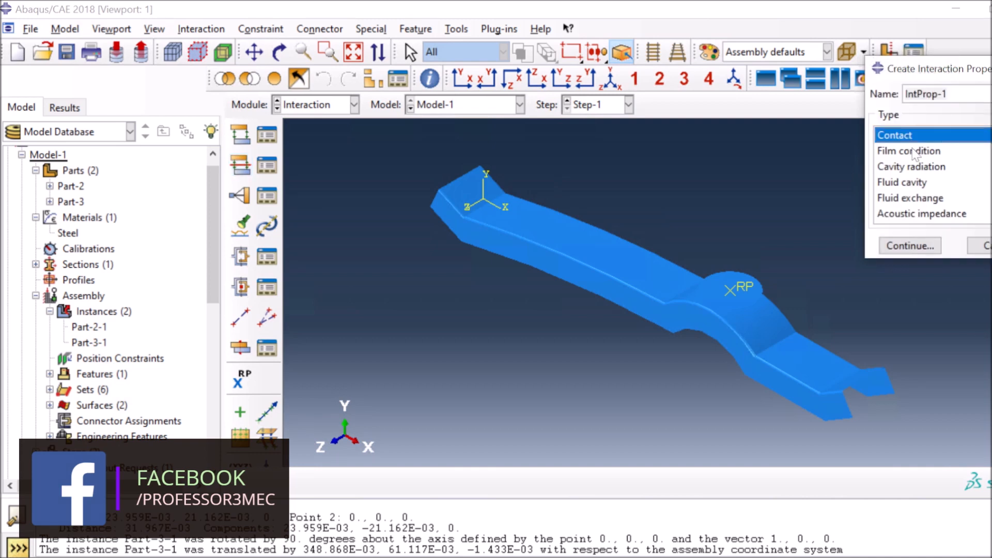
click(906, 245)
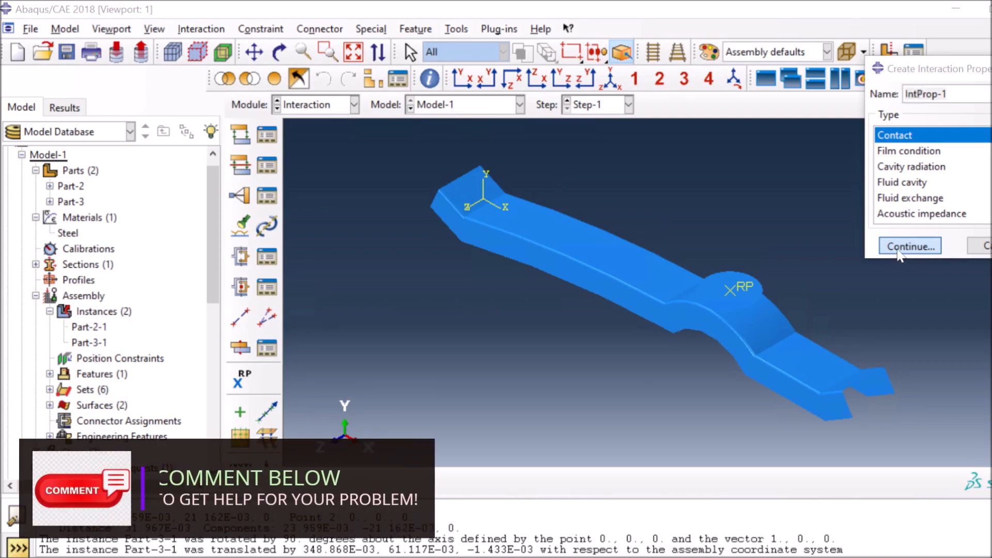
click(899, 253)
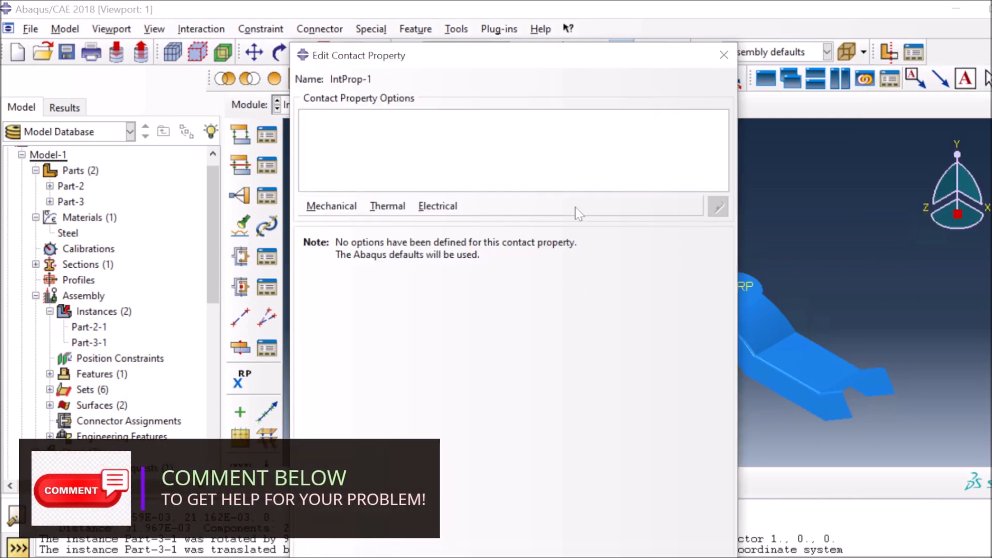
click(331, 206)
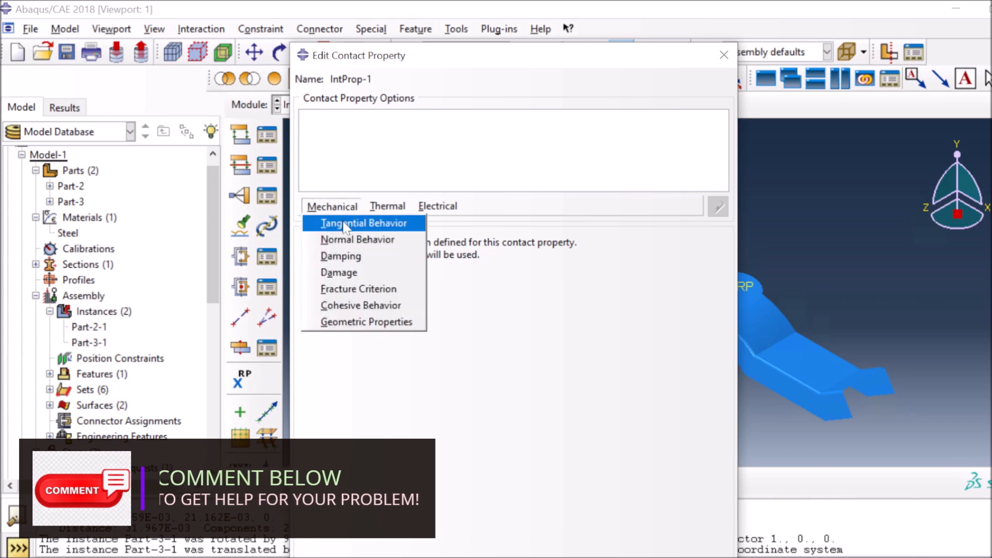
click(362, 222)
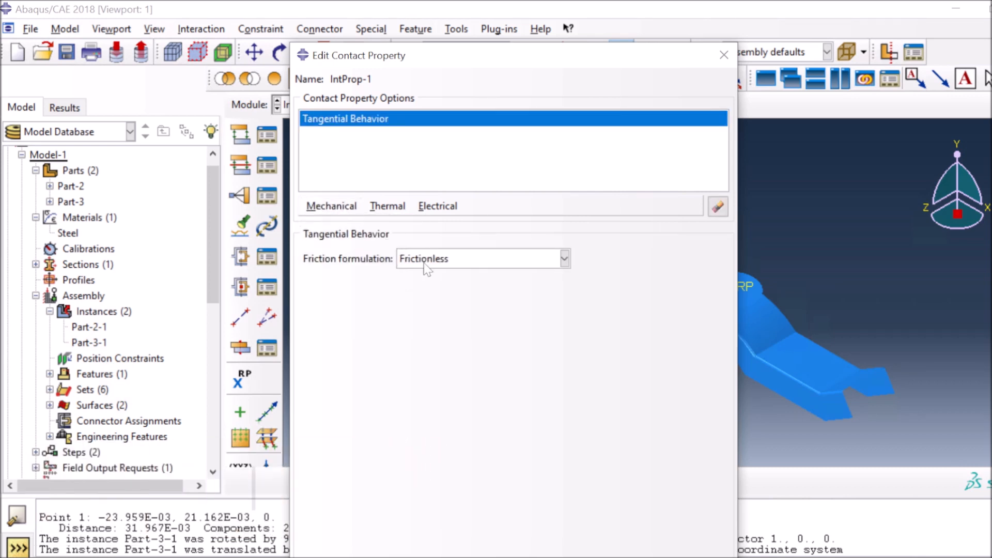
click(326, 206)
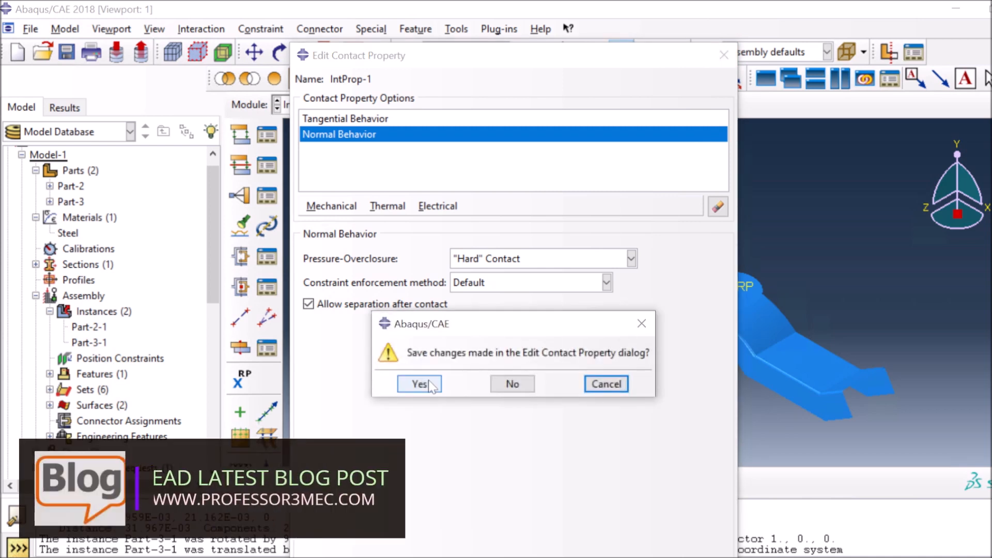
click(419, 384)
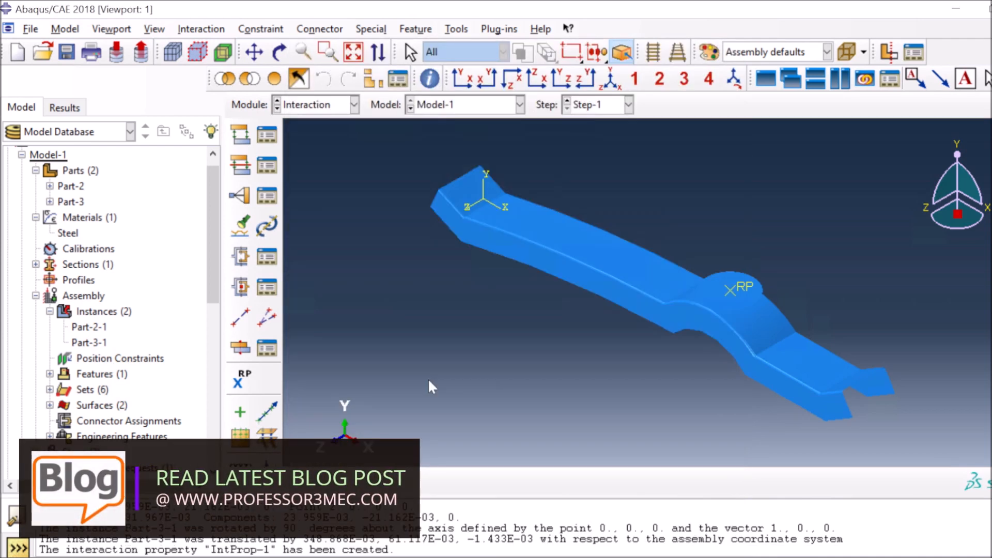
Start a surface-to-surface contact using the circular RP face's brown side as master surface
click(241, 137)
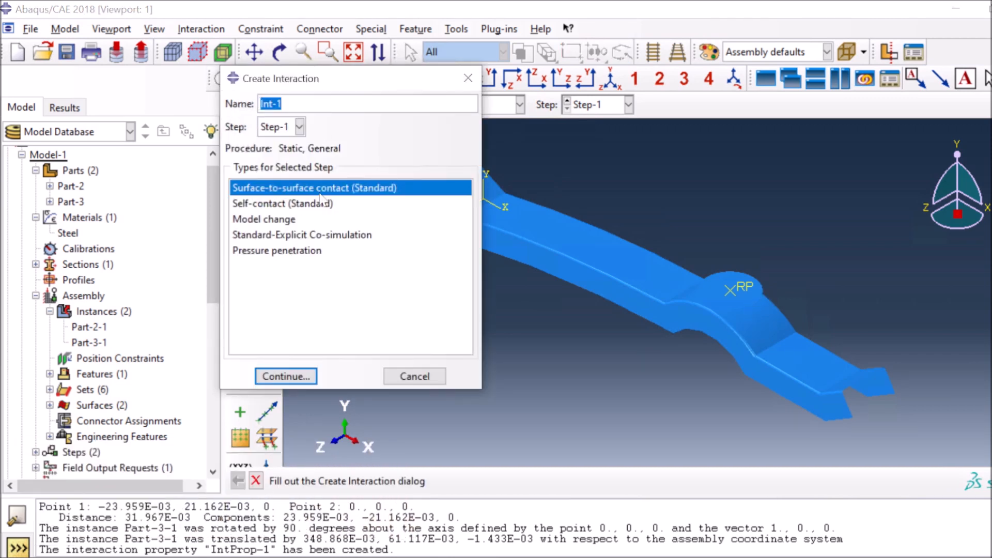
click(290, 376)
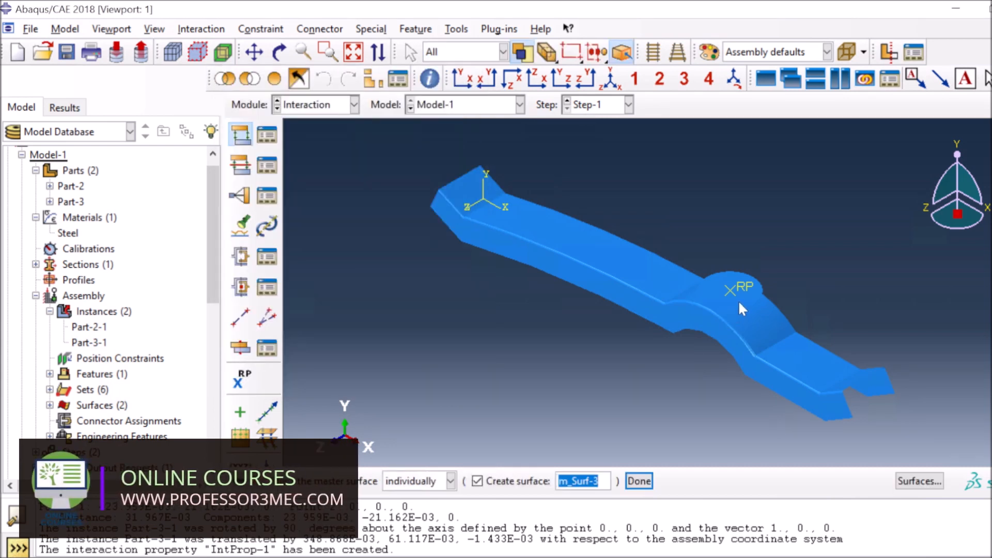
click(739, 303)
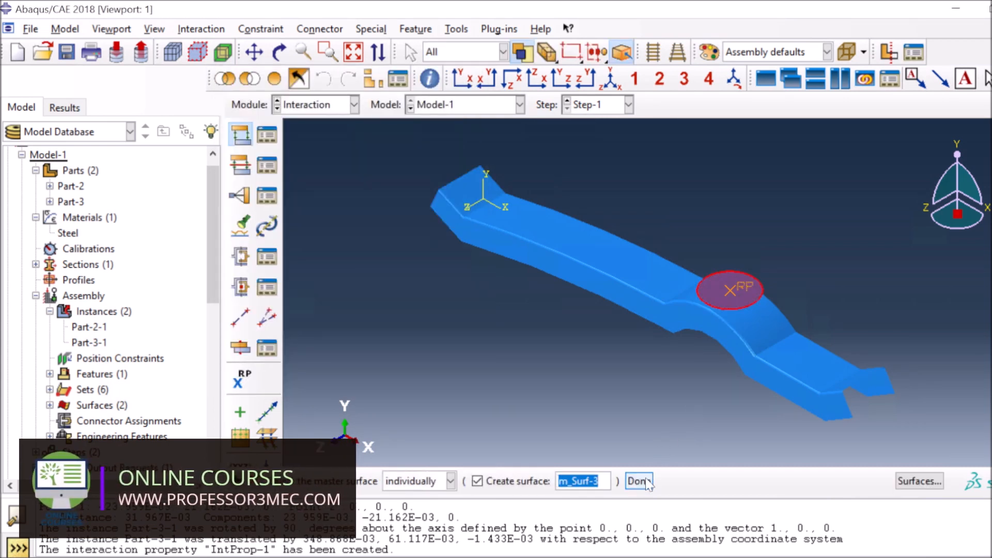
middle_click(741, 319)
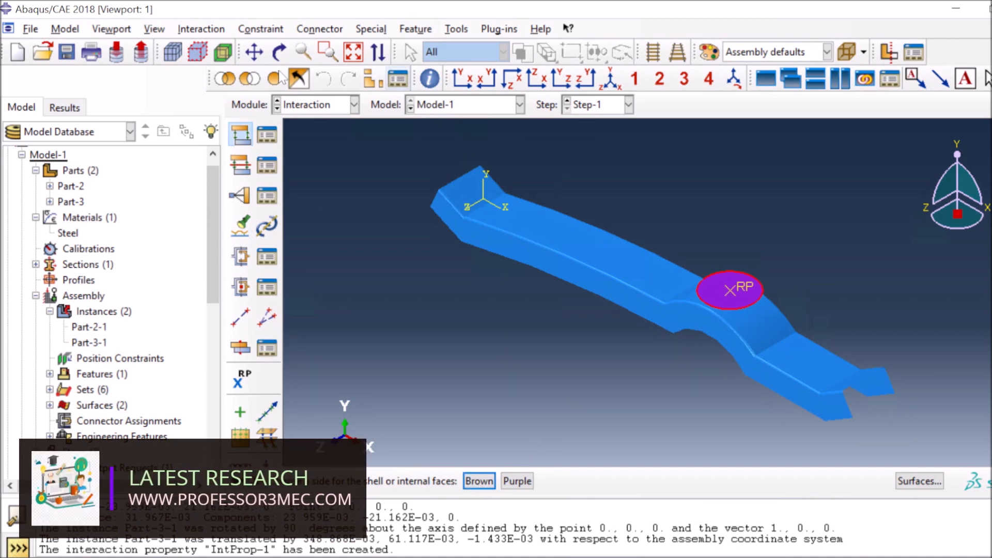
ctrl+alt+drag(708, 330, 707, 329)
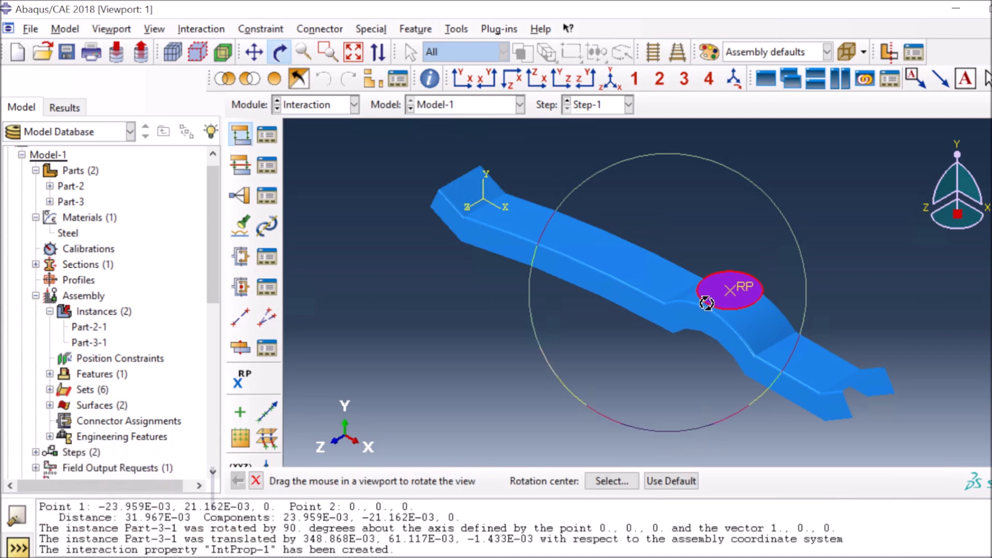
mouse_move(705, 286)
ctrl+alt+mouse_down()
mouse_move(712, 262)
mouse_move(693, 236)
mouse_move(714, 224)
mouse_move(715, 259)
ctrl+alt+mouse_up()
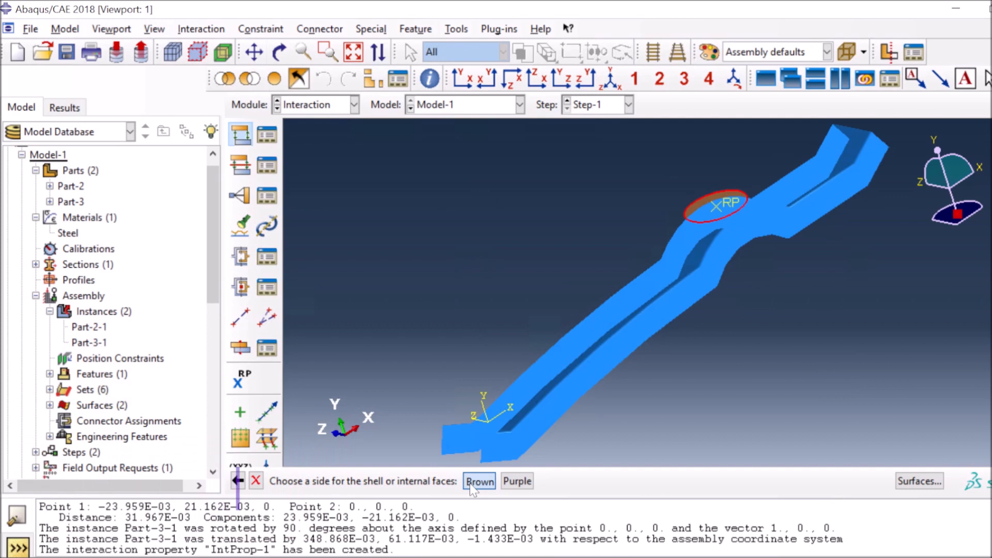
click(470, 483)
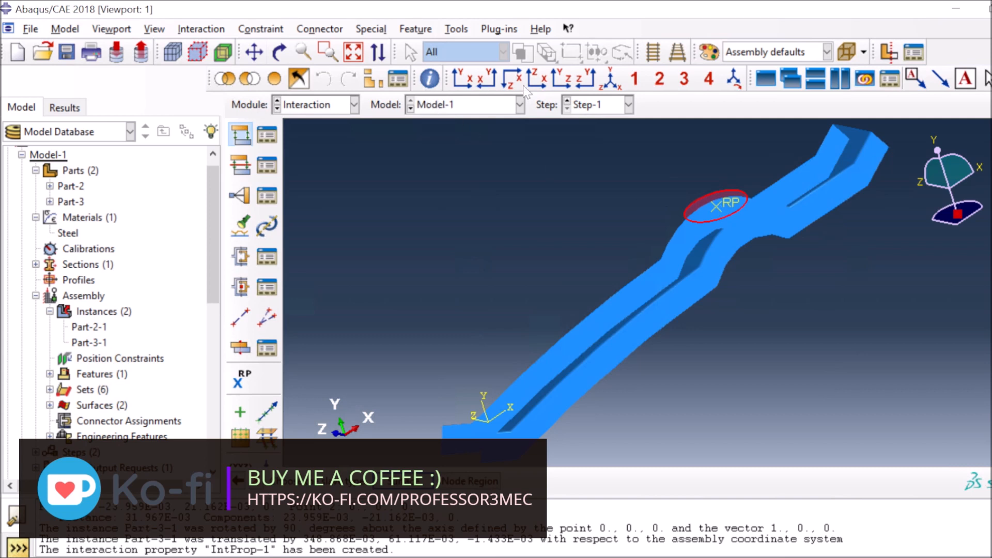
Use the purple side of the face beneath the RP circle as slave surface, creating Int-1
click(611, 83)
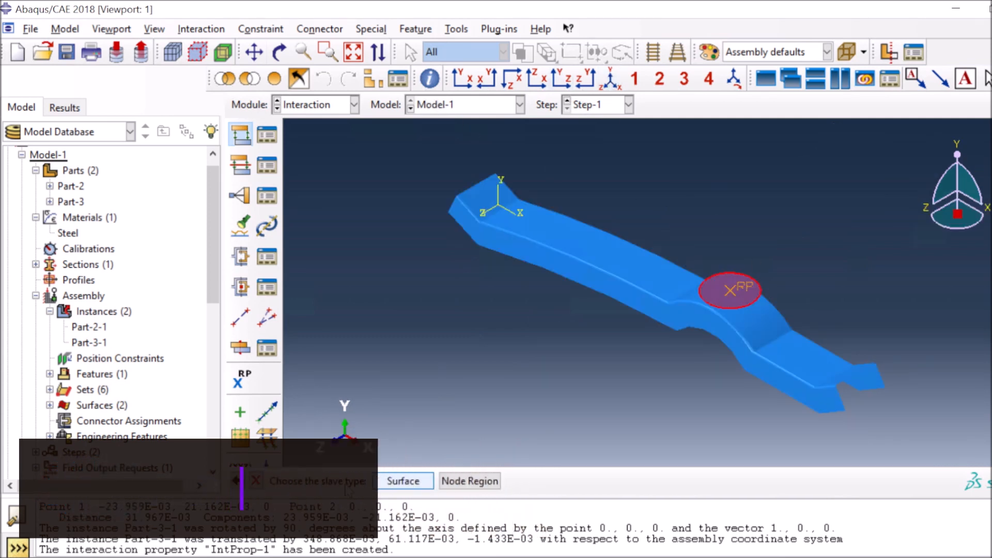
click(403, 481)
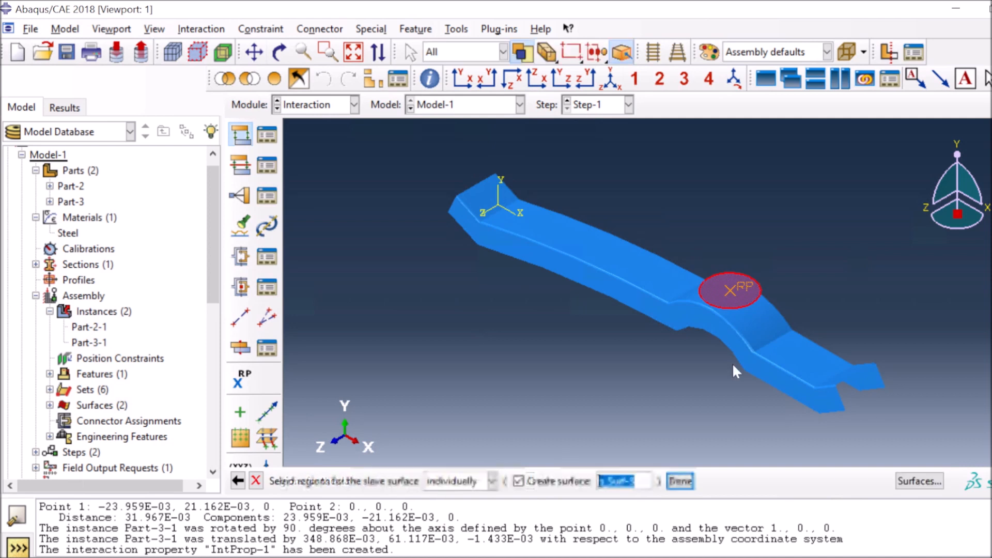
click(758, 330)
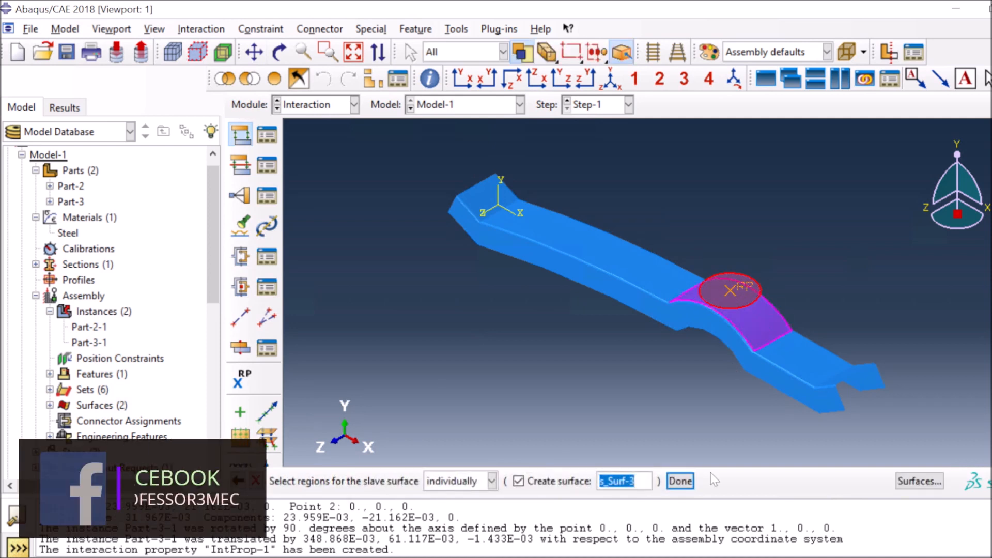
click(680, 481)
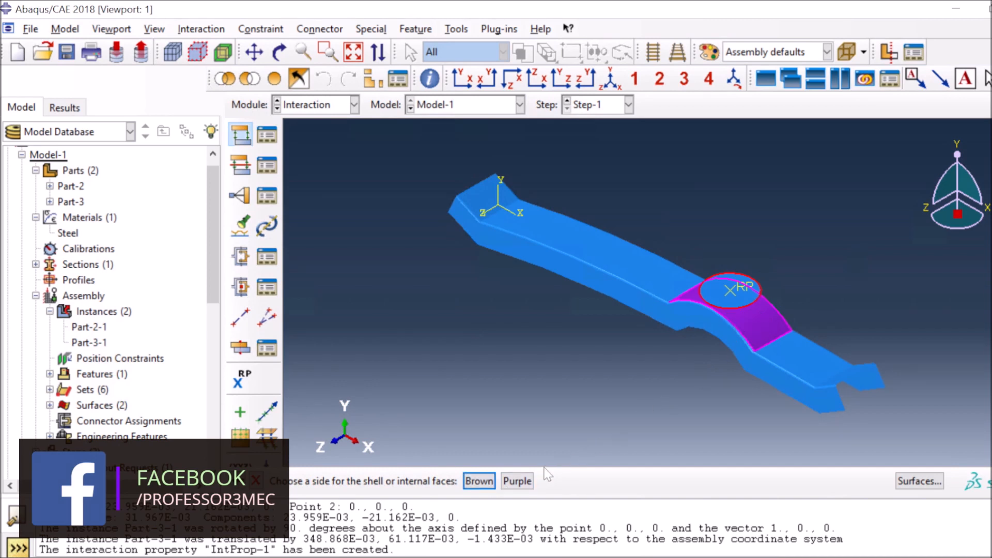
click(517, 483)
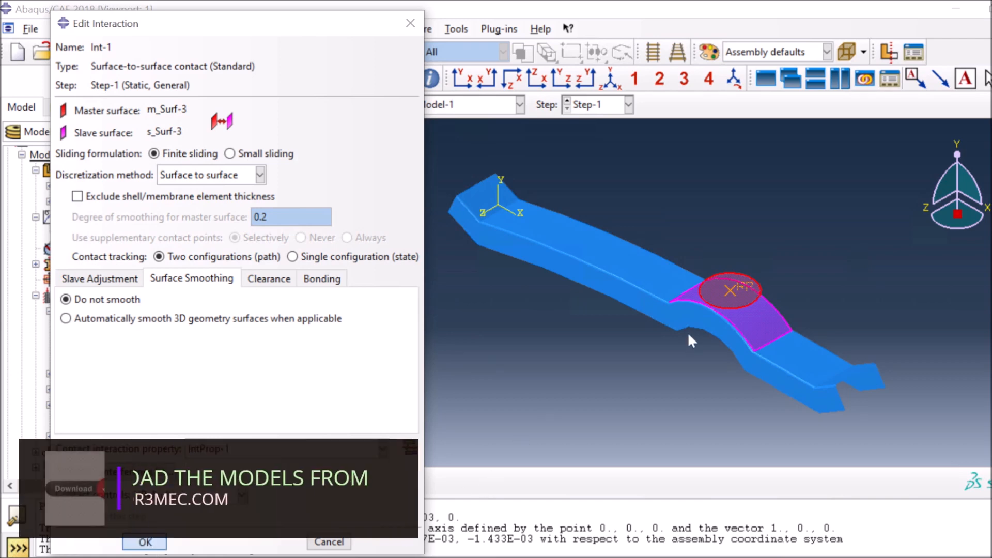
key(Return)
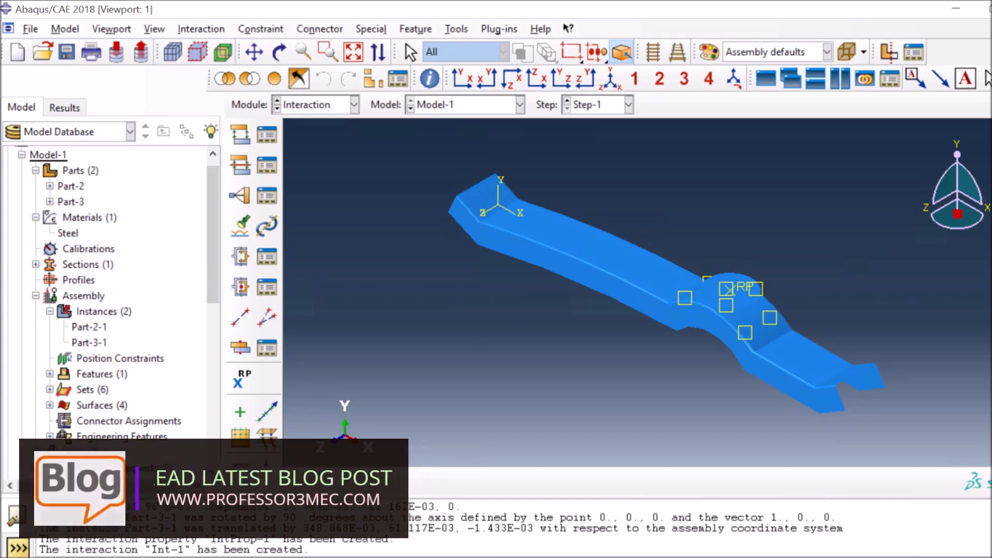
click(335, 109)
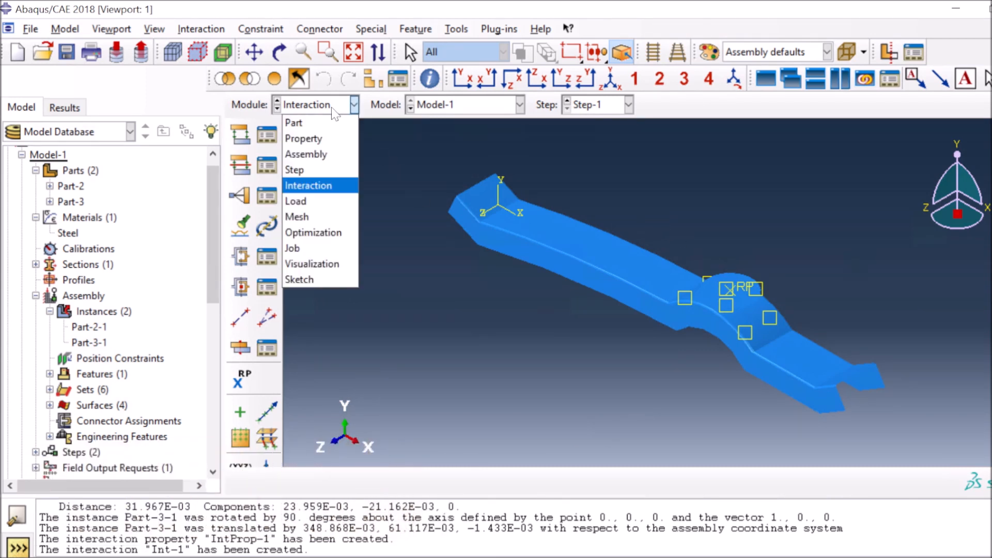
In the Load module, pin the pillar's right end with U1, U2 and U3 fixed at zero
click(311, 202)
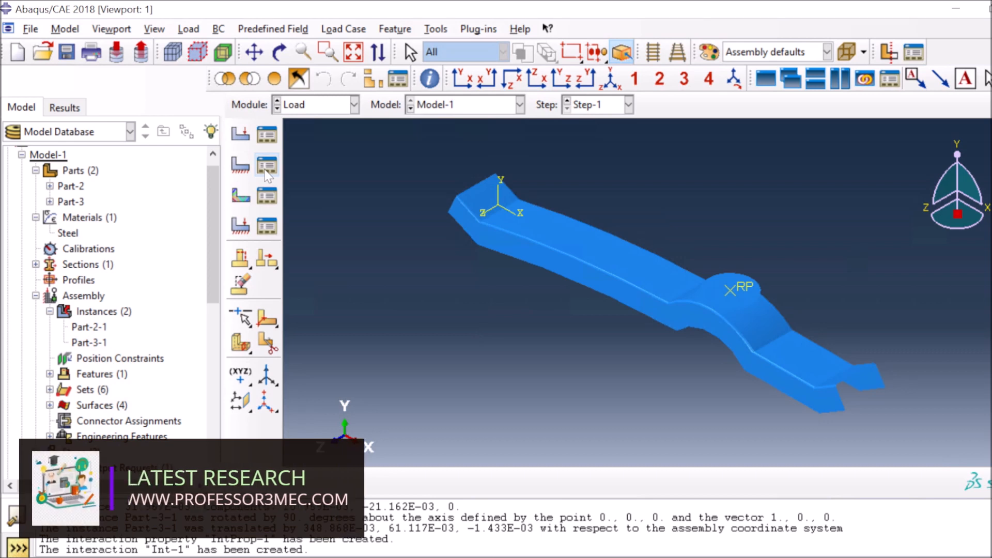
click(241, 166)
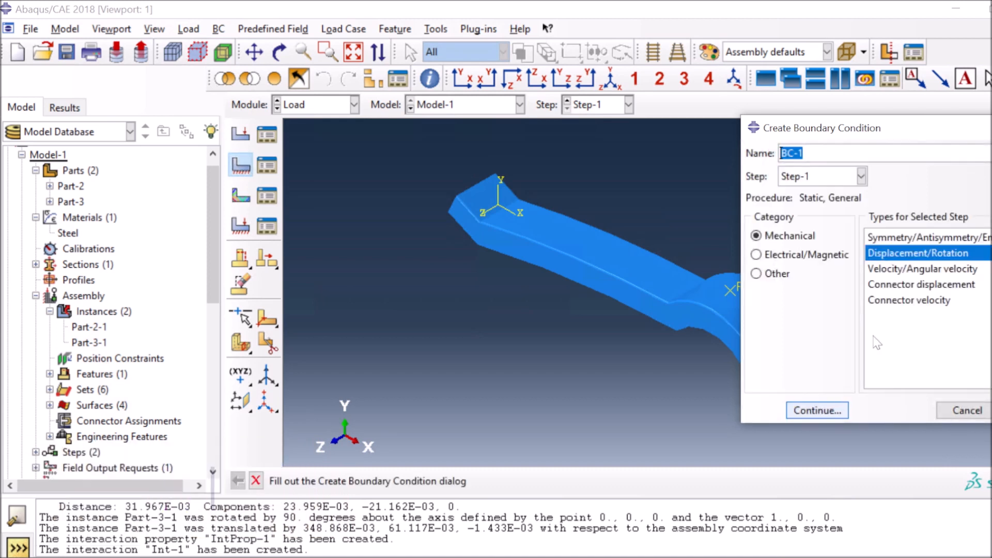
click(820, 411)
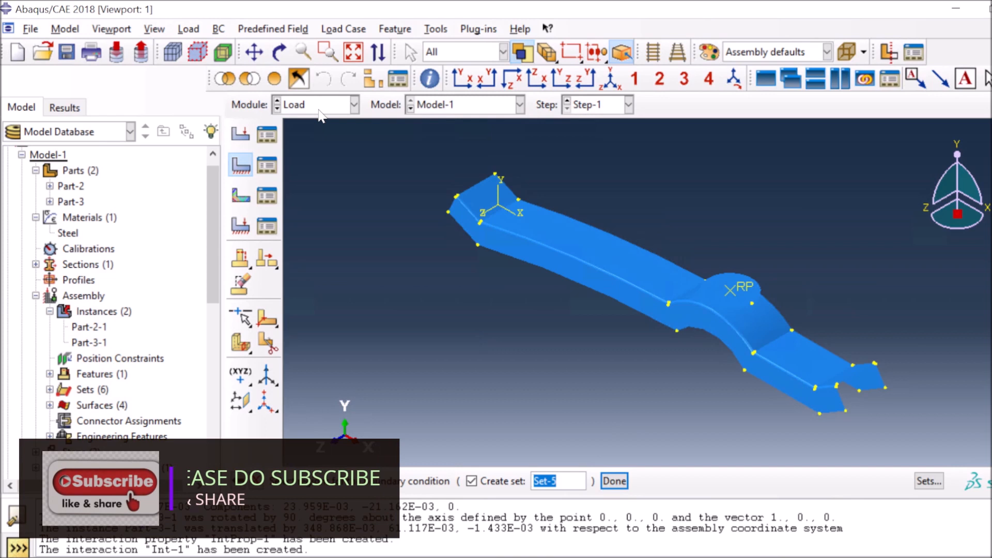
click(460, 82)
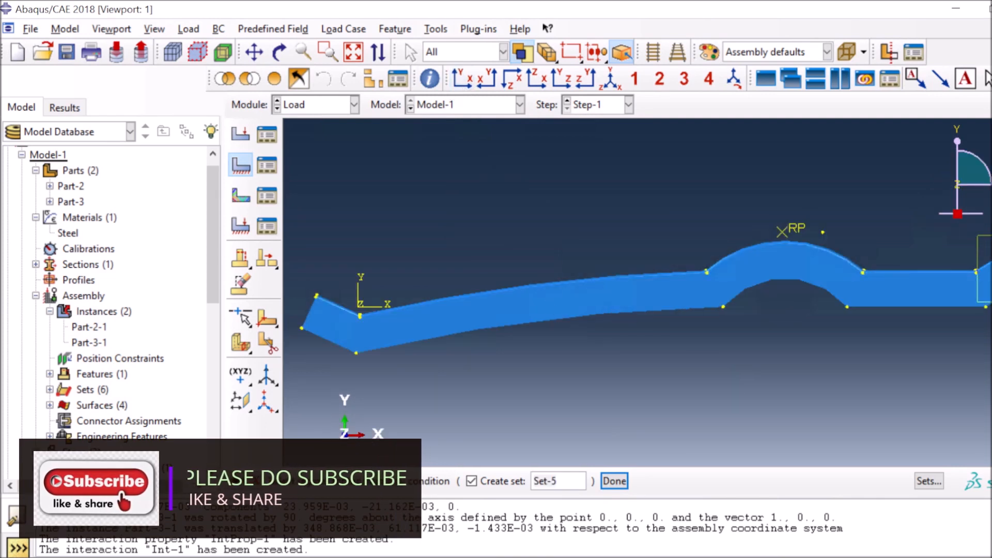
drag(977, 236, 991, 298)
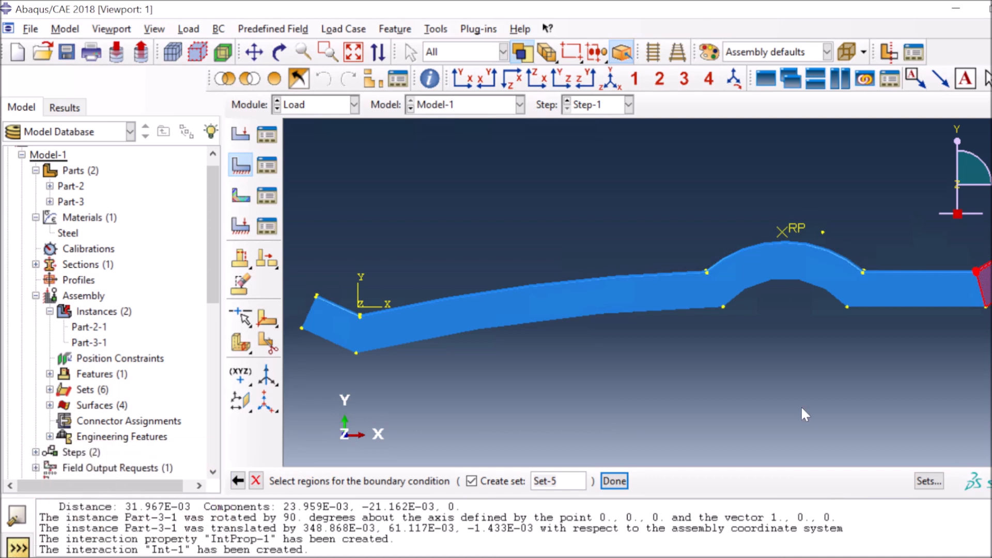
click(614, 482)
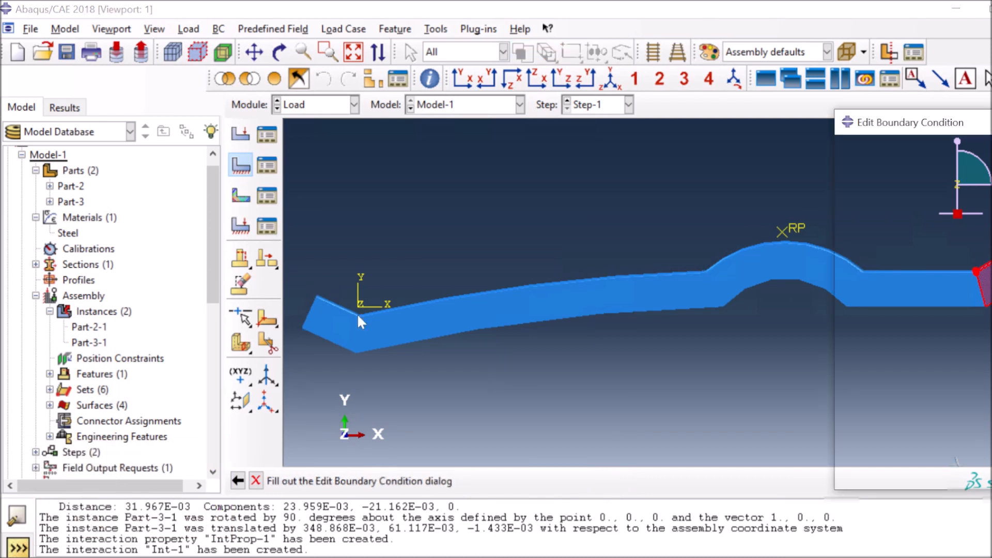
click(859, 278)
click(859, 300)
click(859, 323)
click(886, 477)
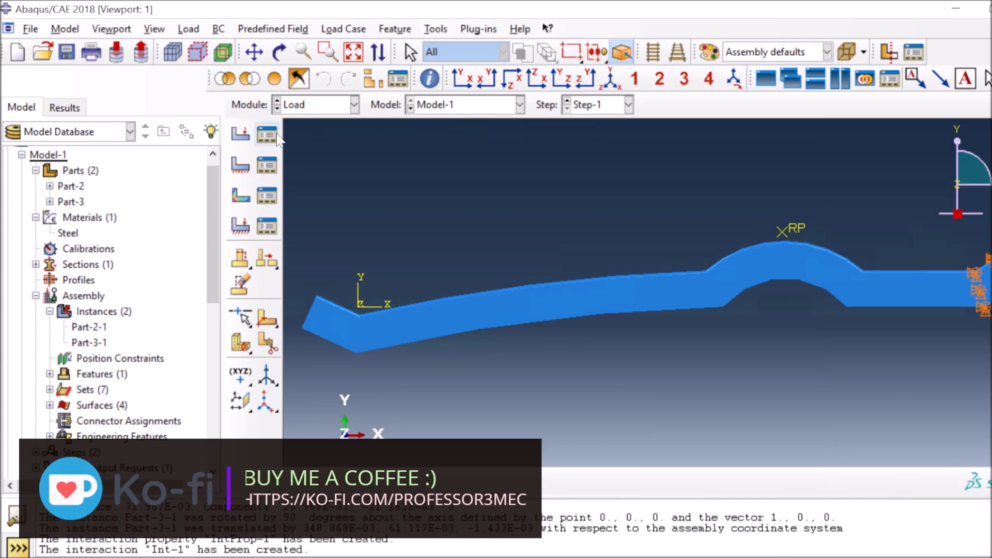
Pin the pillar's left end as BC-2 with U1, U2 and U3 fixed at zero
click(241, 166)
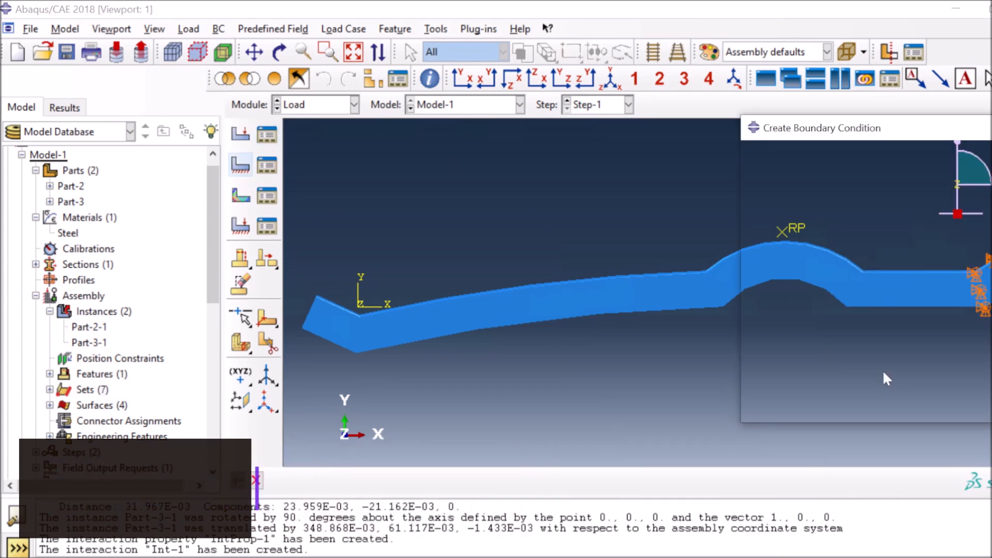
click(816, 411)
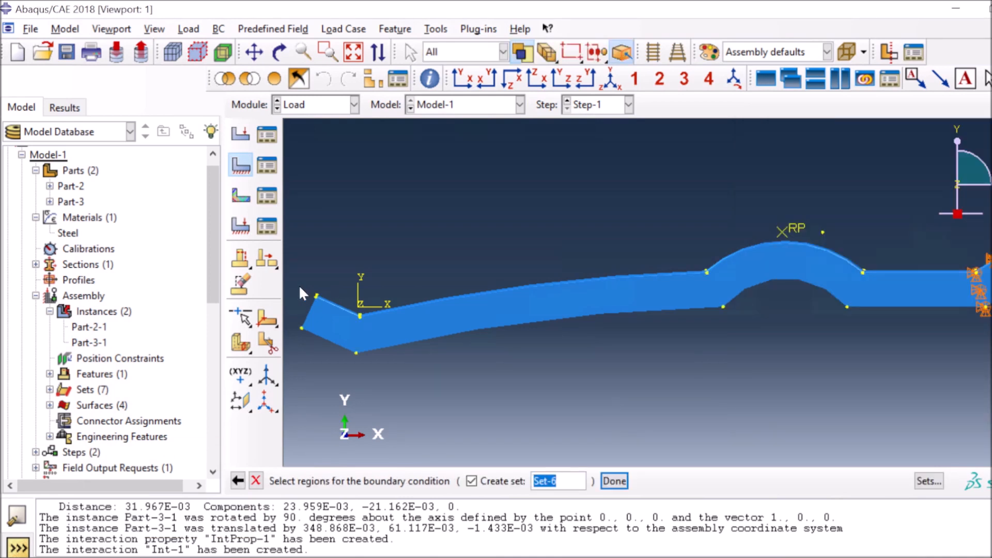
drag(307, 320, 331, 364)
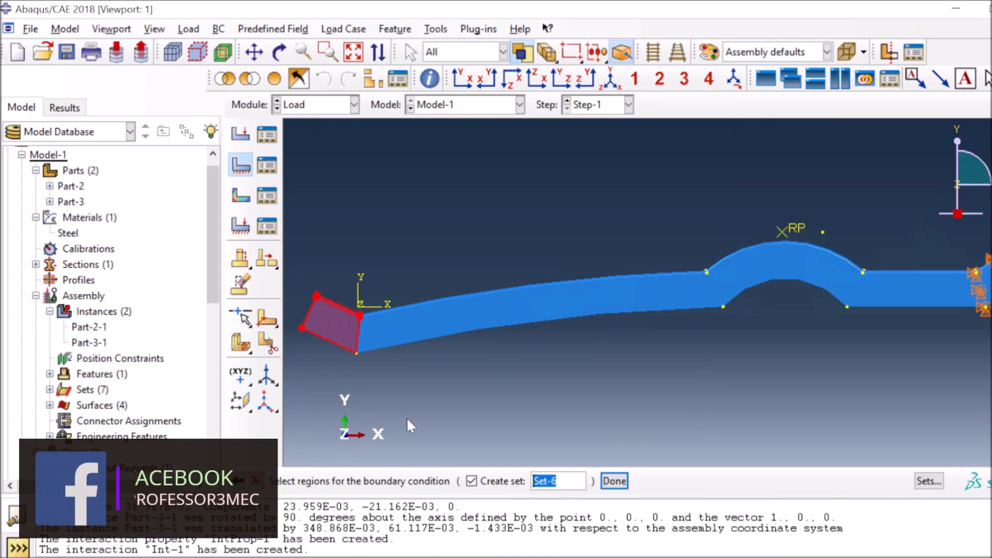
click(611, 481)
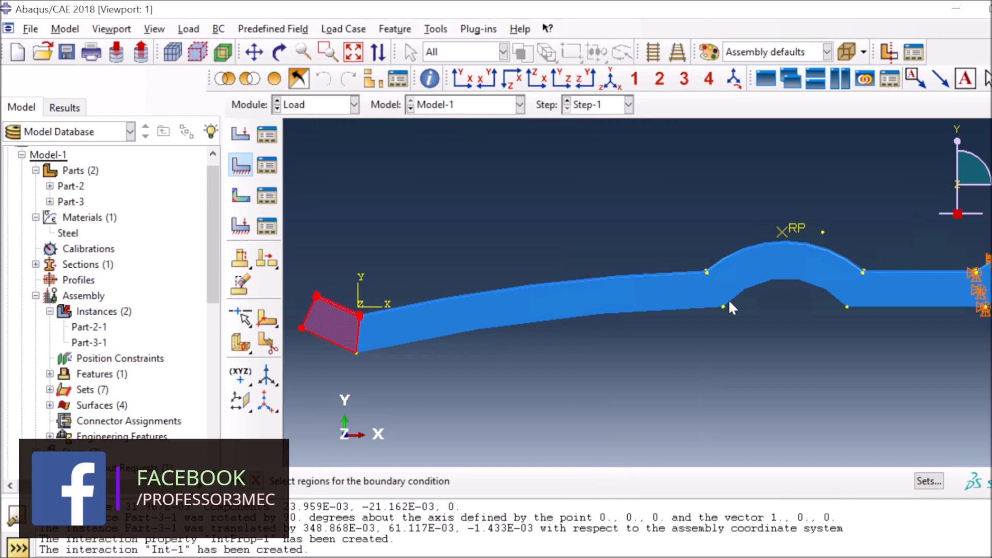
click(845, 278)
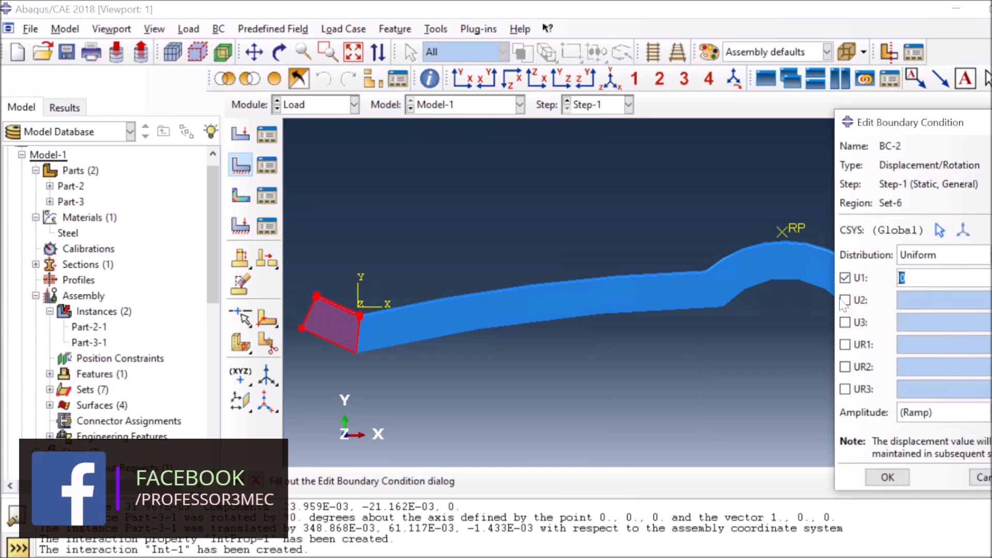
click(845, 300)
click(845, 322)
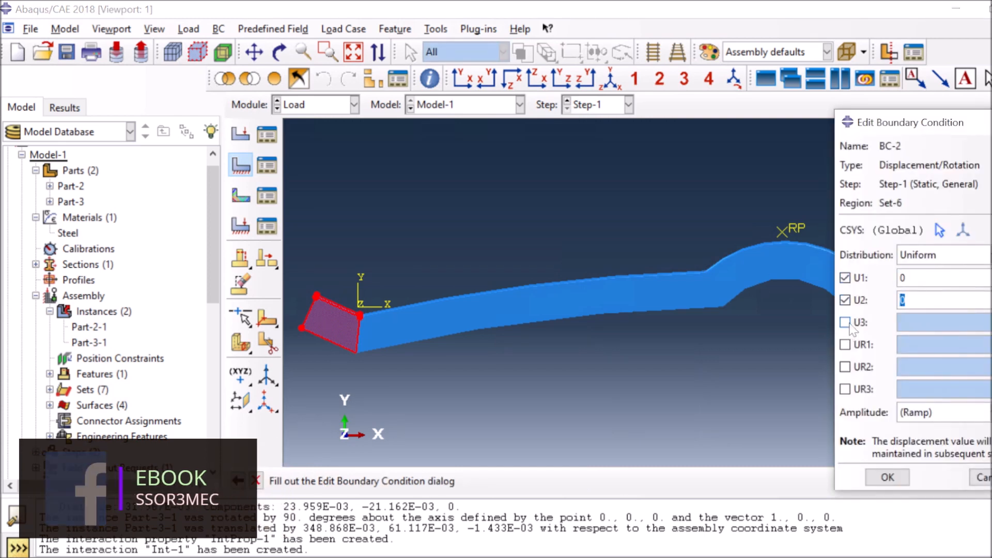
click(887, 478)
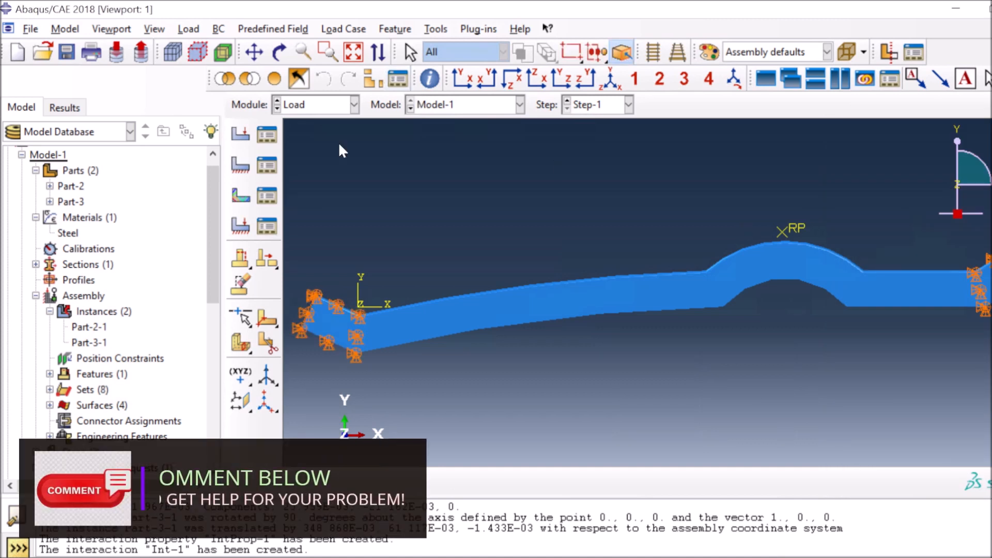
click(240, 166)
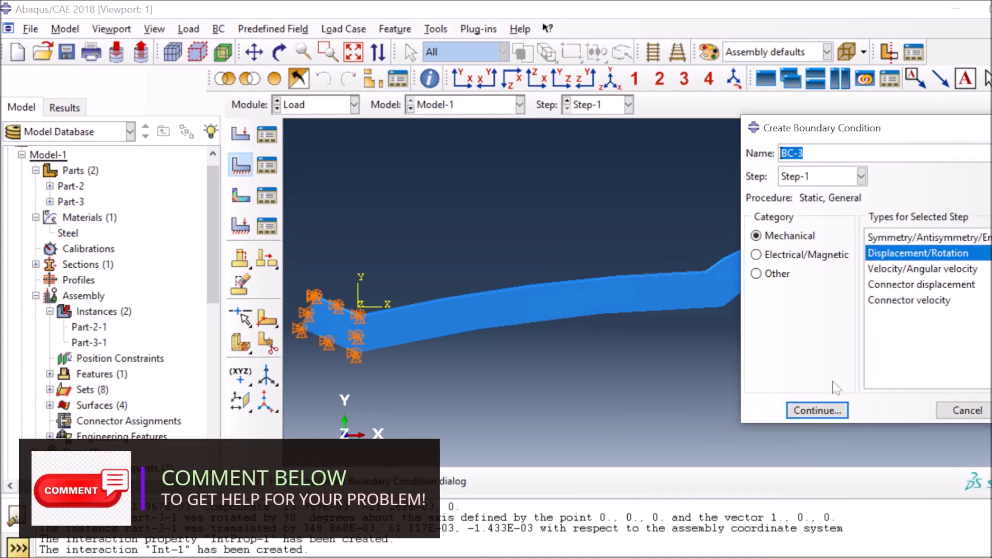
Fix reference point RP in U1, U3, UR1, UR2 and UR3 as BC-3
click(833, 412)
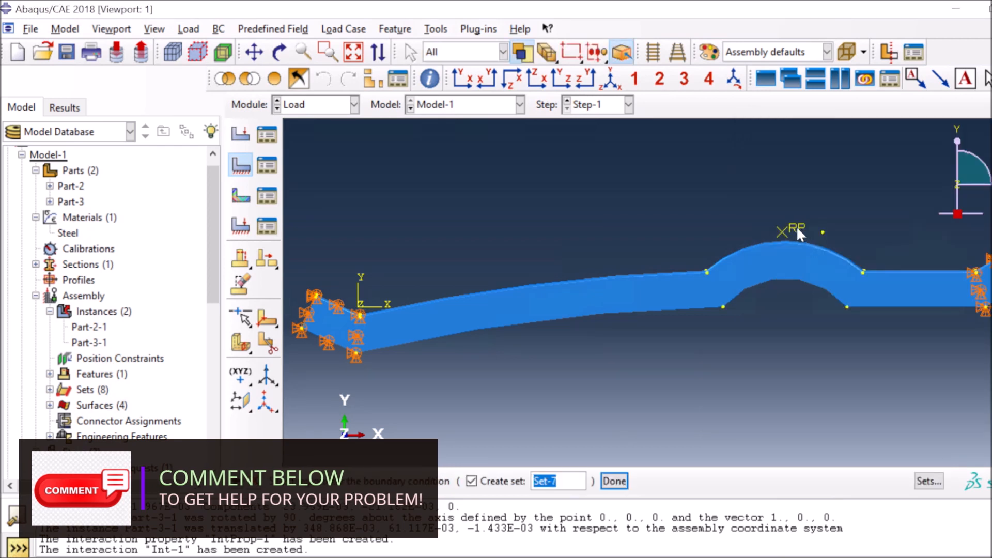
click(798, 233)
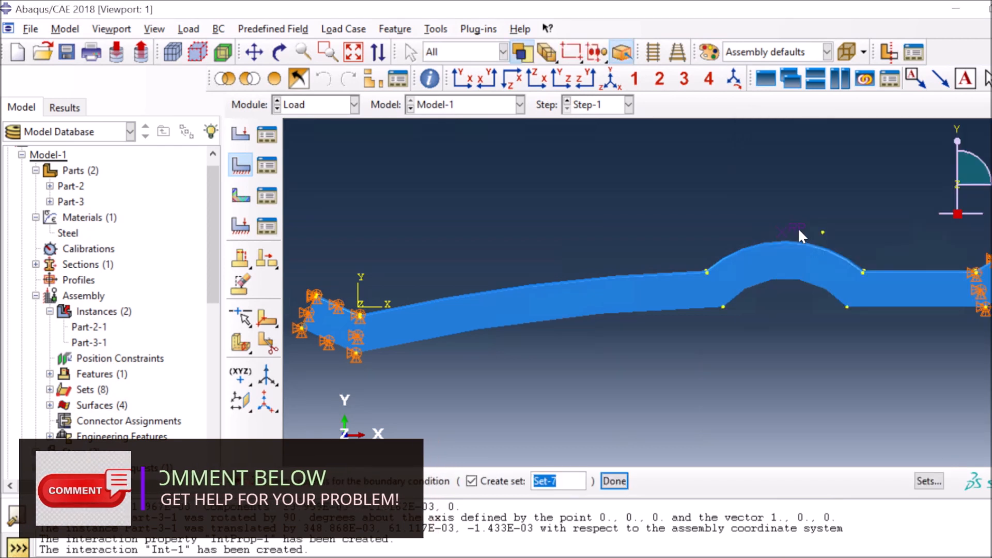
click(622, 484)
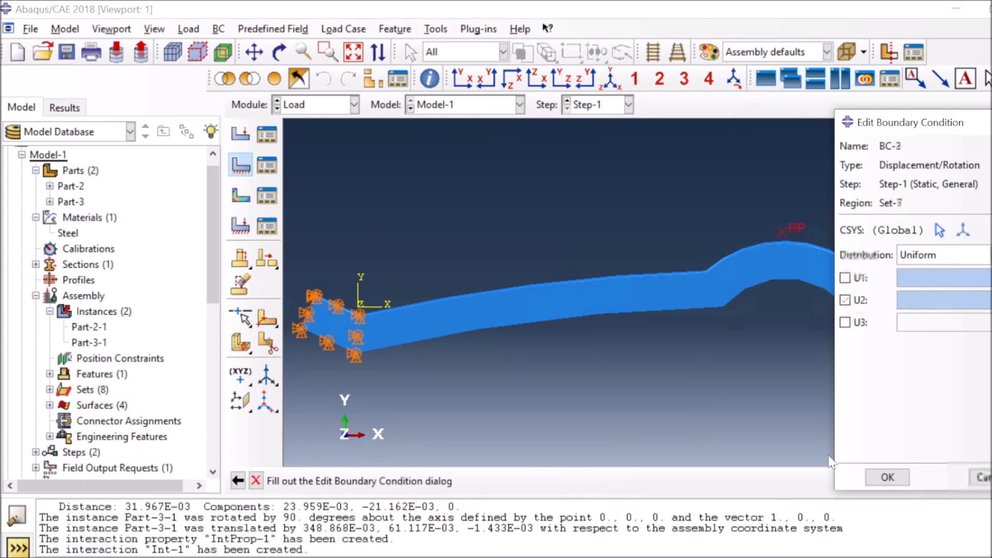
click(856, 278)
click(846, 322)
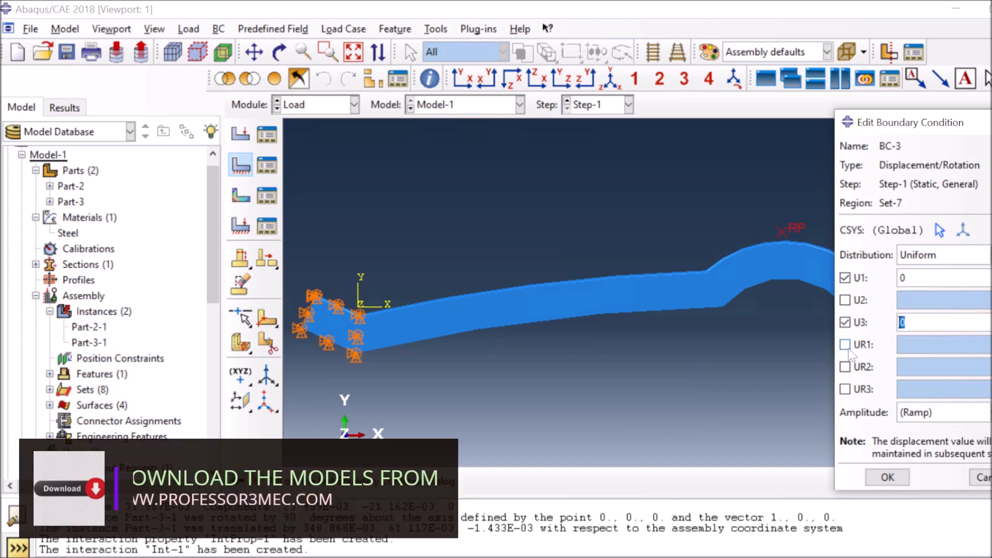
click(845, 344)
click(844, 366)
click(844, 389)
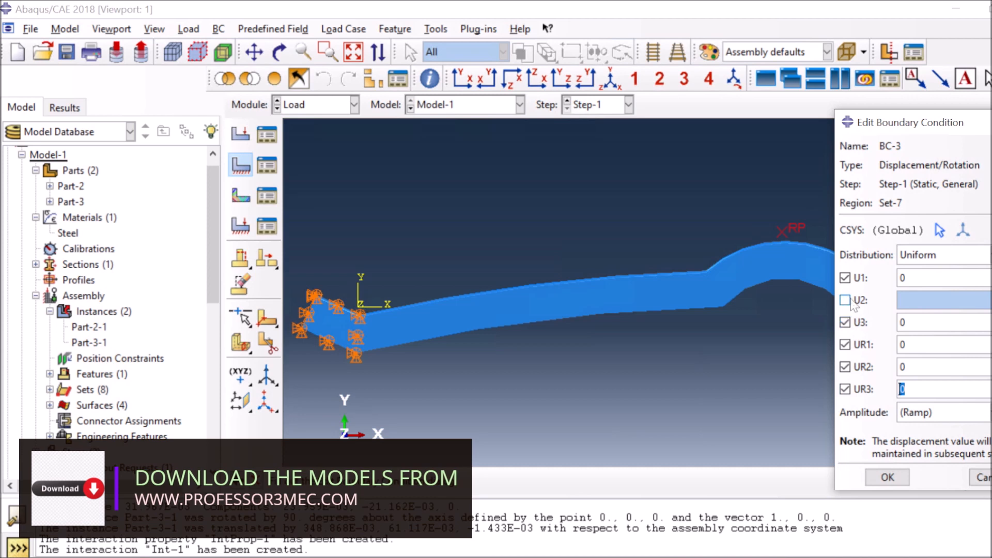
click(886, 476)
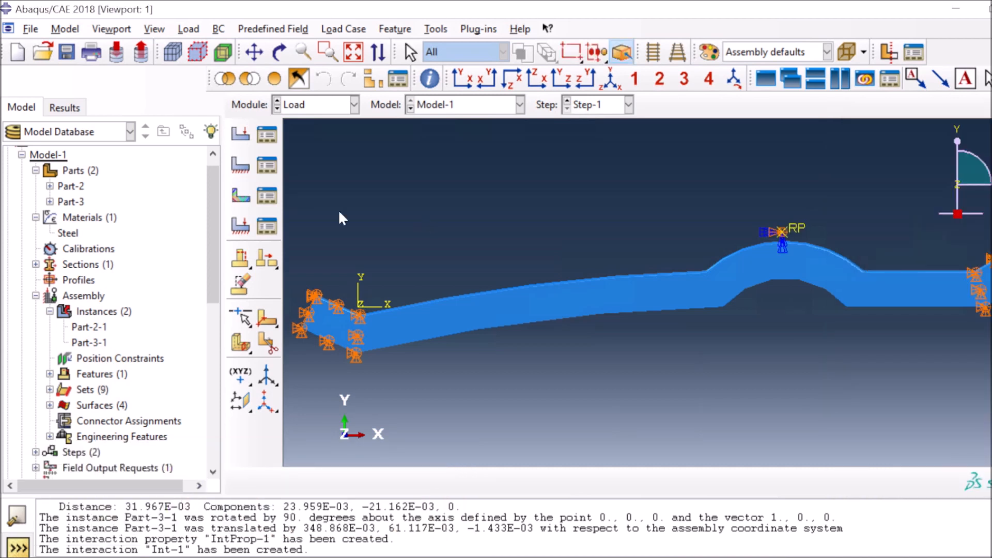
Prescribe a U2 displacement of -0.04 at reference point RP as BC-4
click(240, 166)
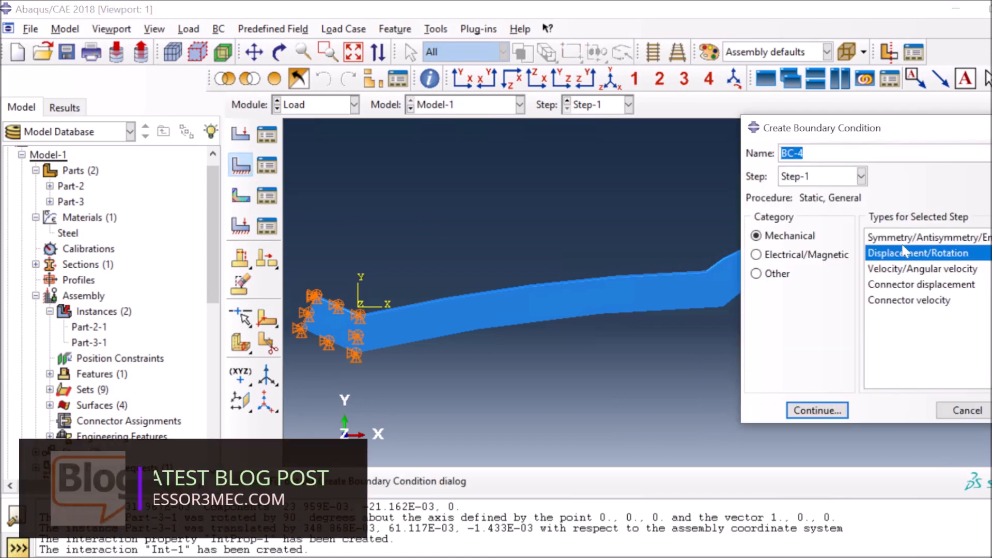
click(817, 411)
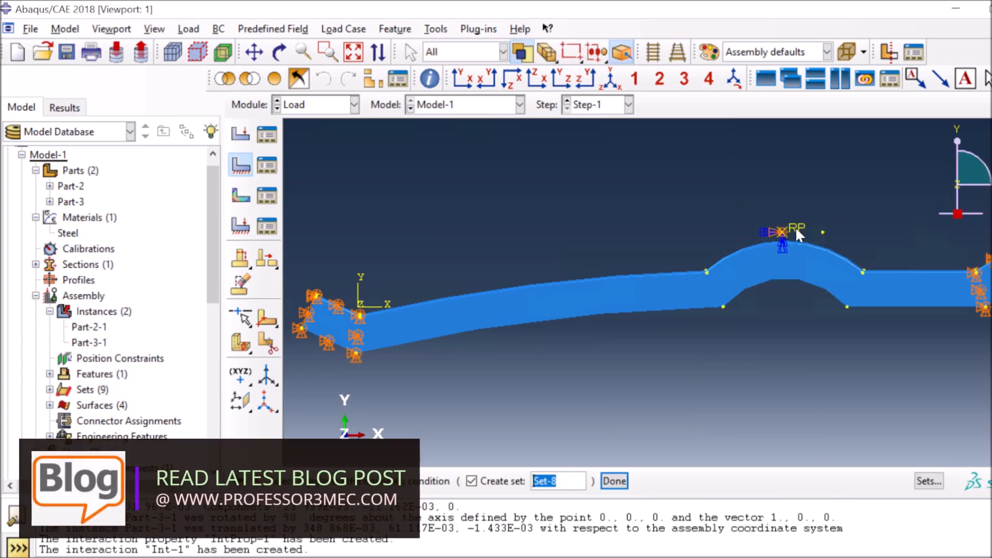
click(614, 481)
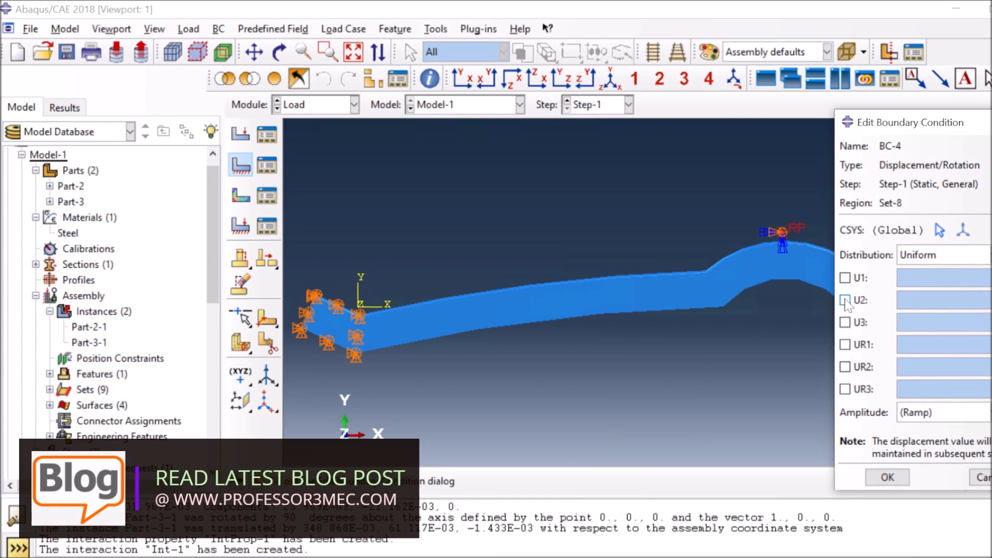
click(845, 300)
text(-)
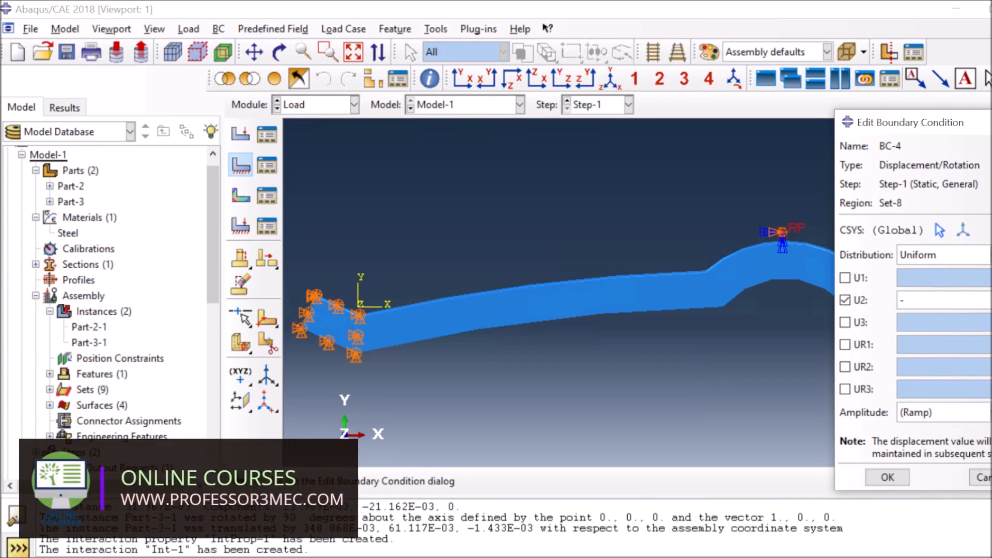
text(0.04)
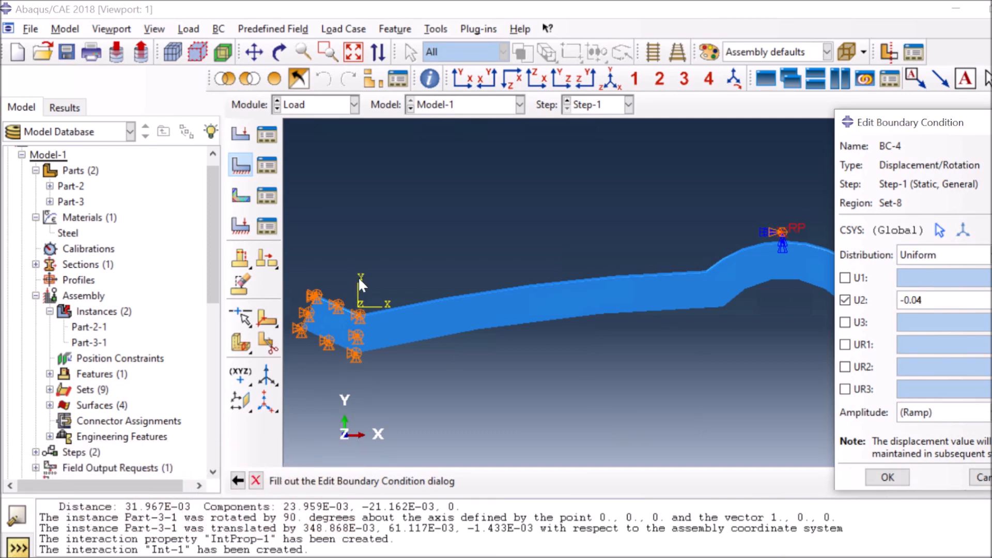
click(887, 477)
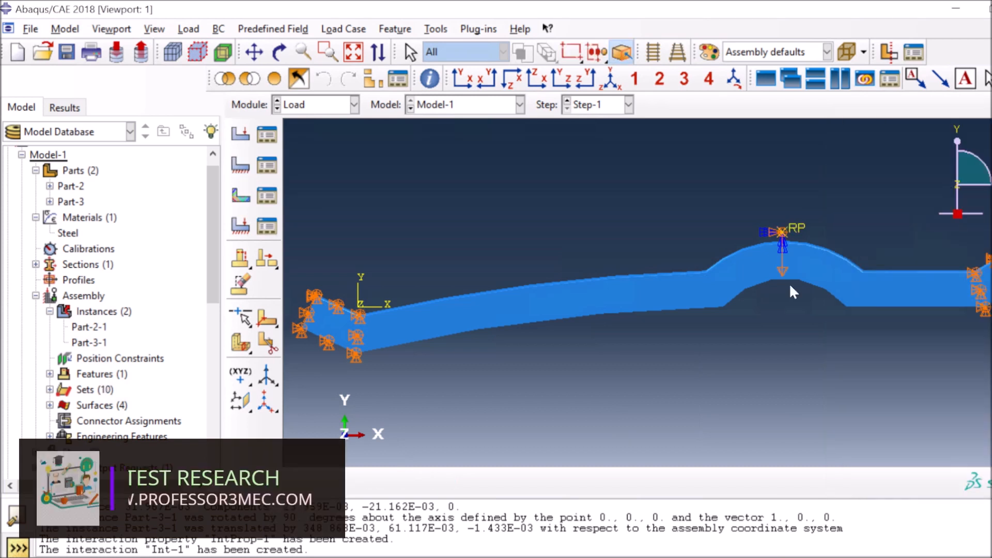
click(317, 104)
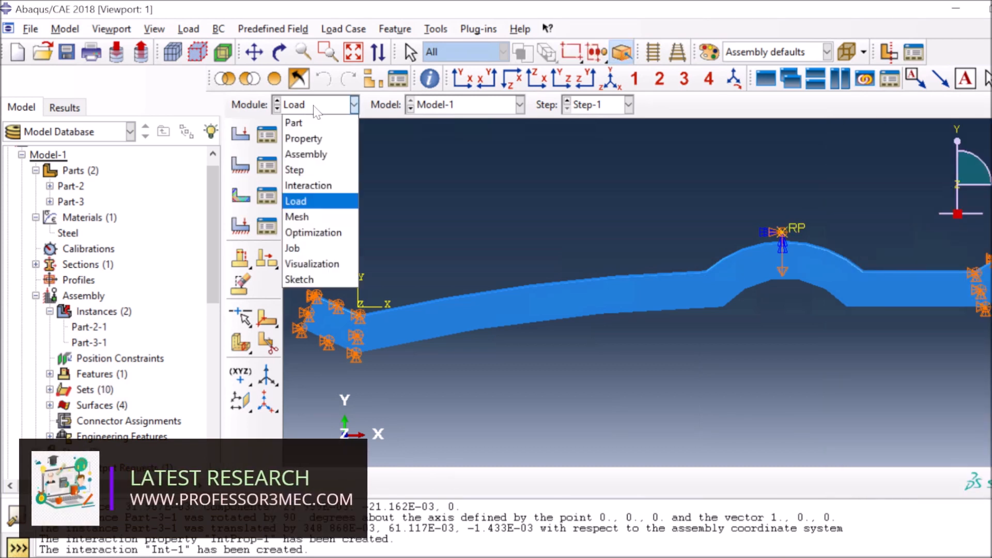
In the Mesh module, seed Part-2 at global size 0.015 and mesh it into 492 elements
click(309, 216)
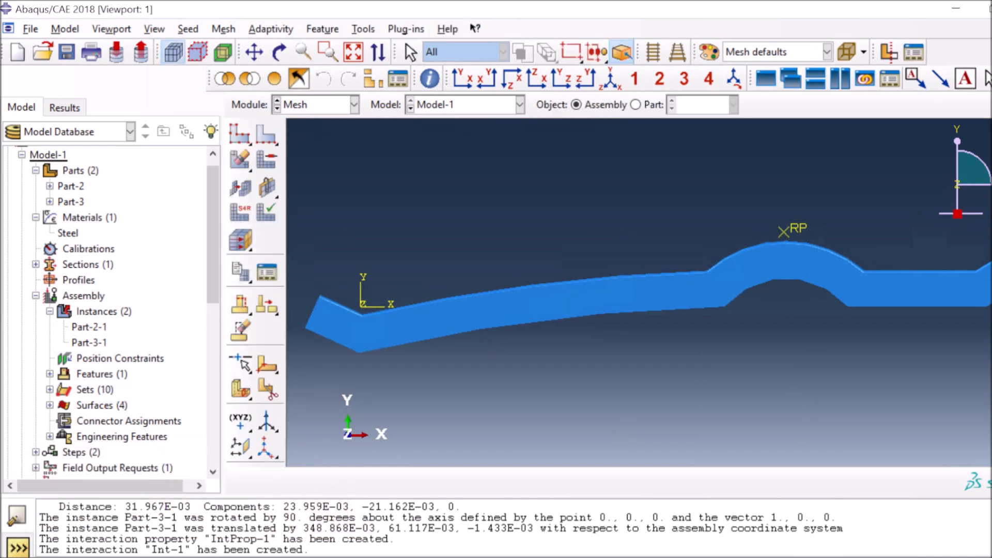
click(635, 105)
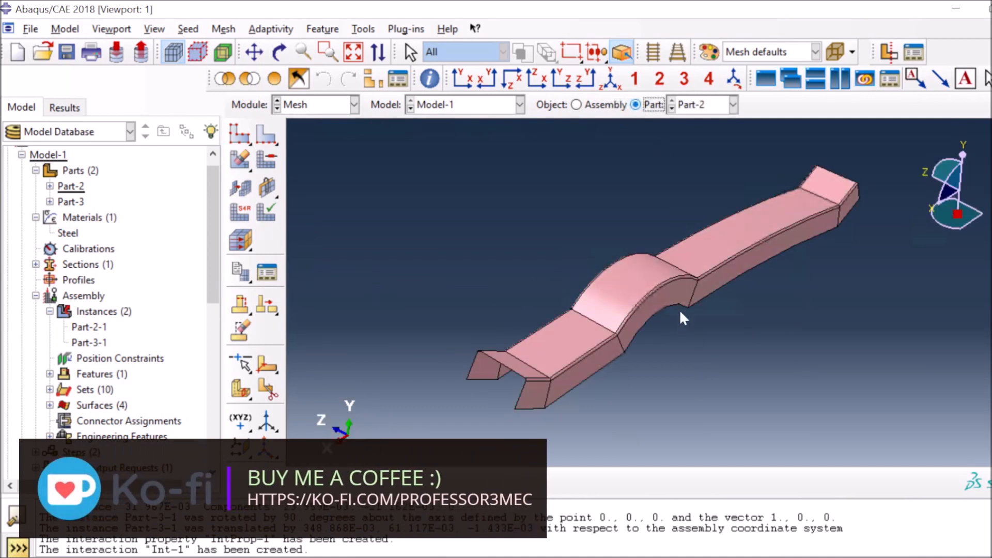
click(242, 137)
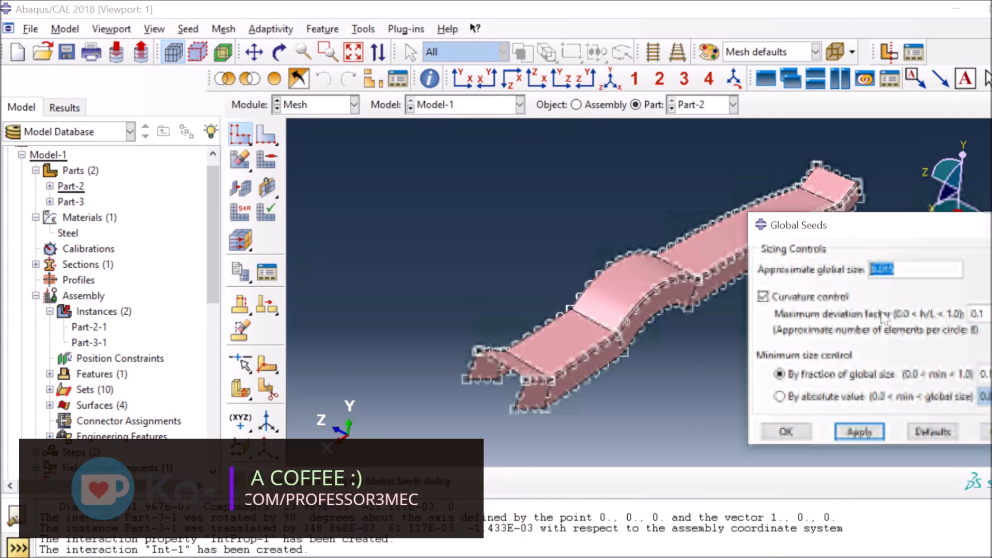
click(796, 432)
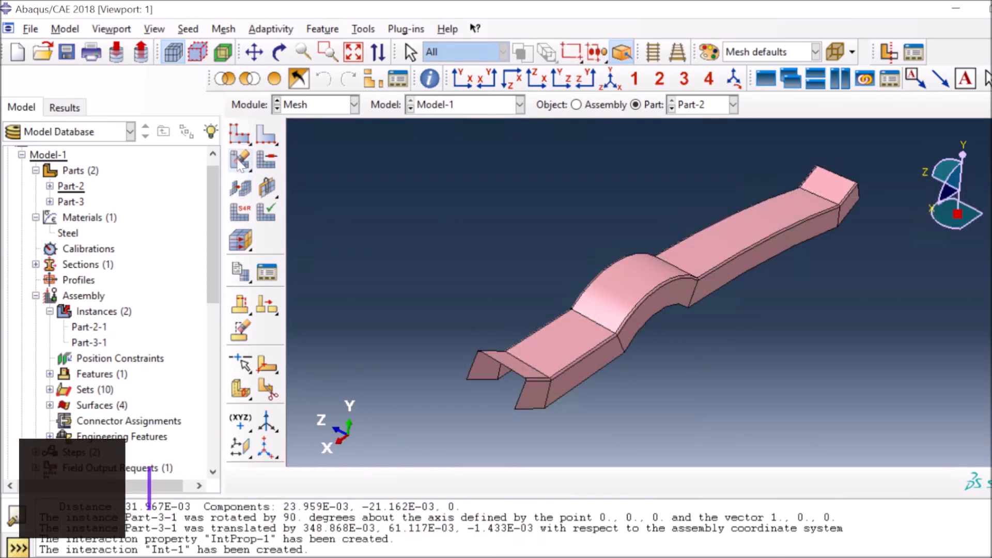
drag(240, 160, 266, 164)
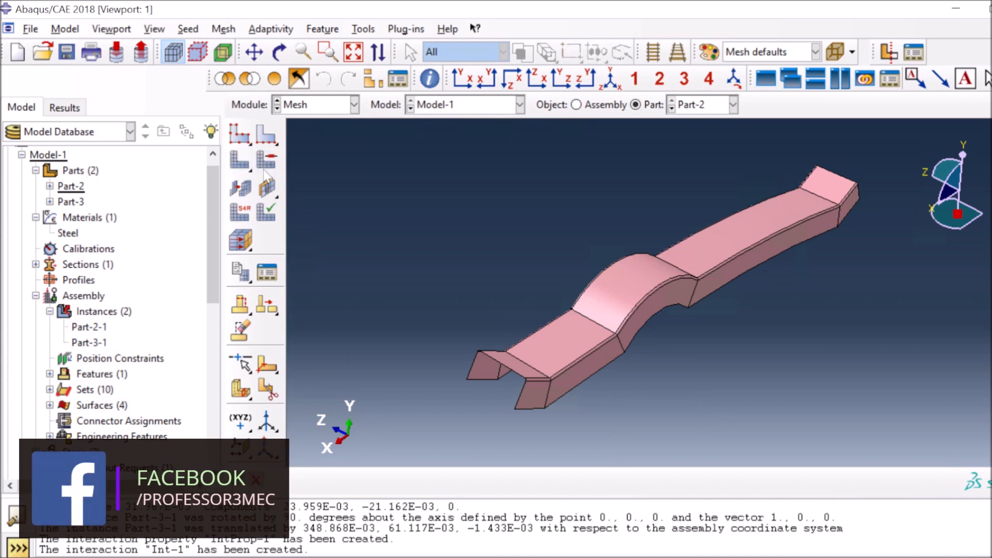
click(373, 482)
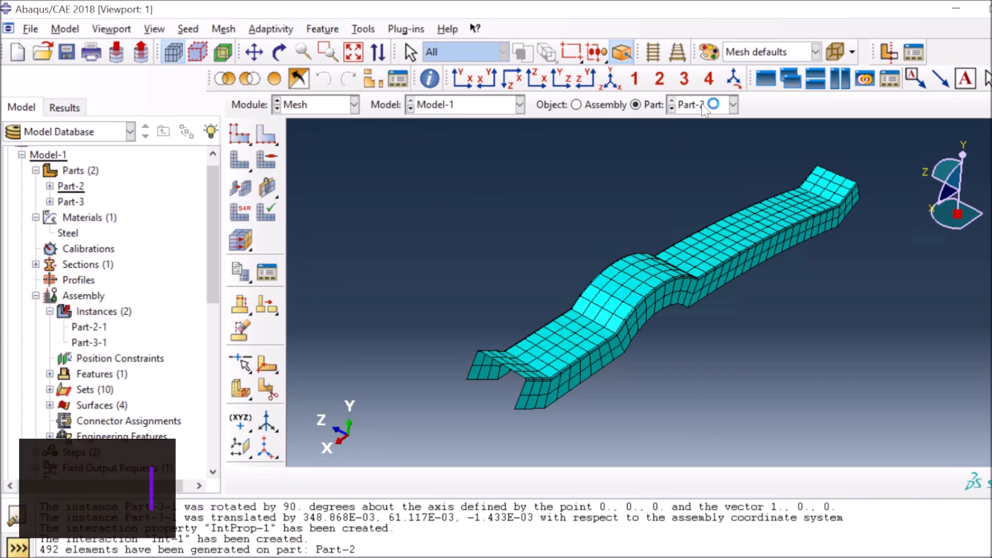
Seed Part-3 at 0.0093, mesh it into 57 elements, and display the whole assembly
click(733, 105)
click(709, 144)
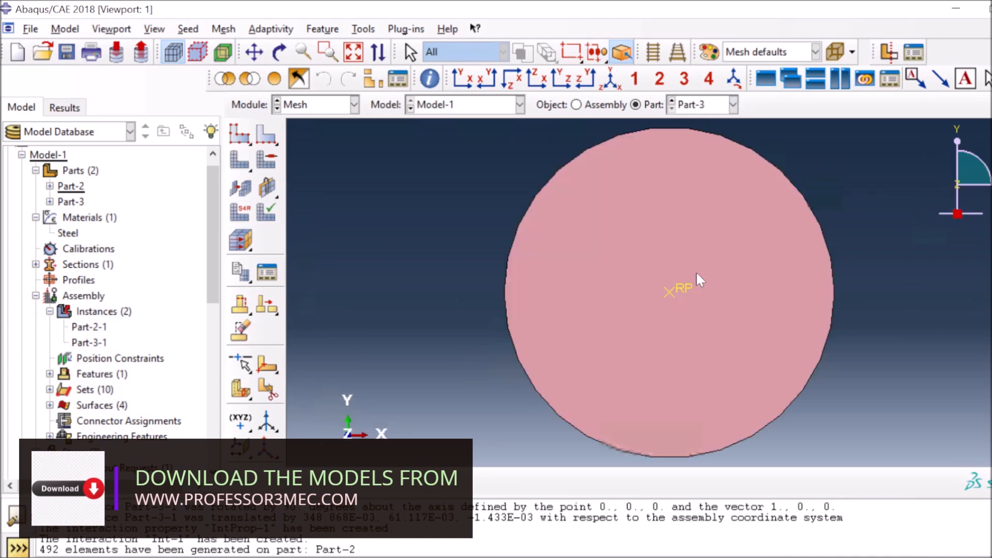
click(239, 133)
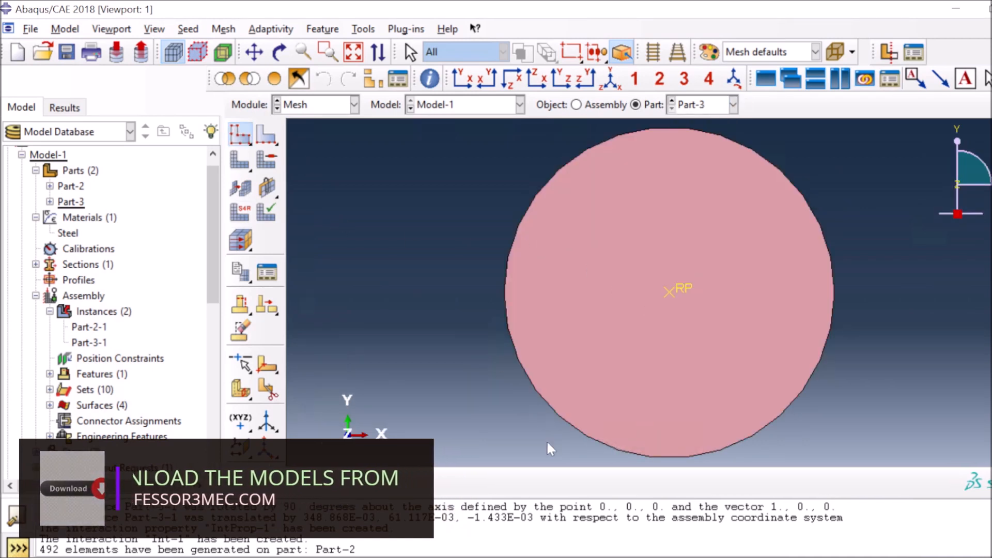
click(783, 436)
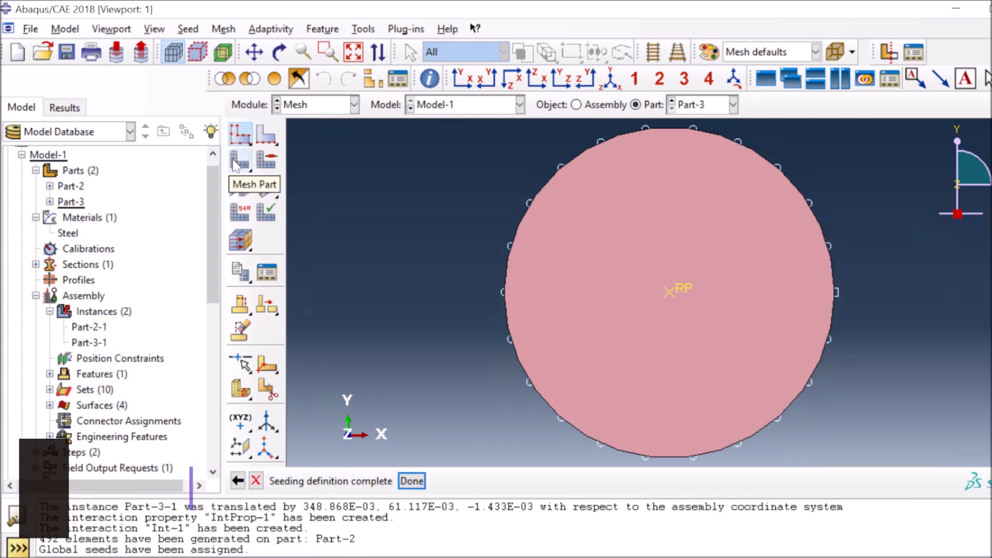
click(239, 161)
click(374, 481)
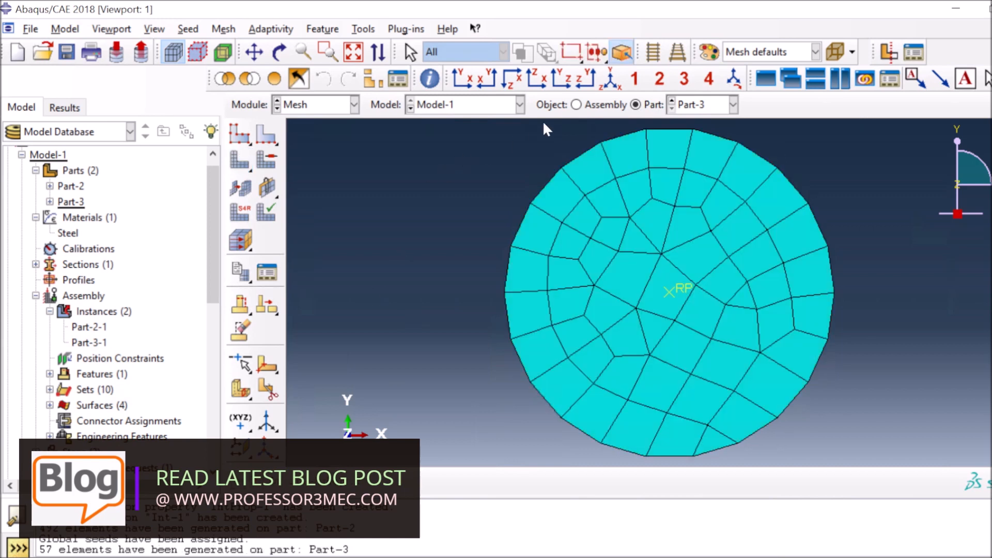
click(581, 106)
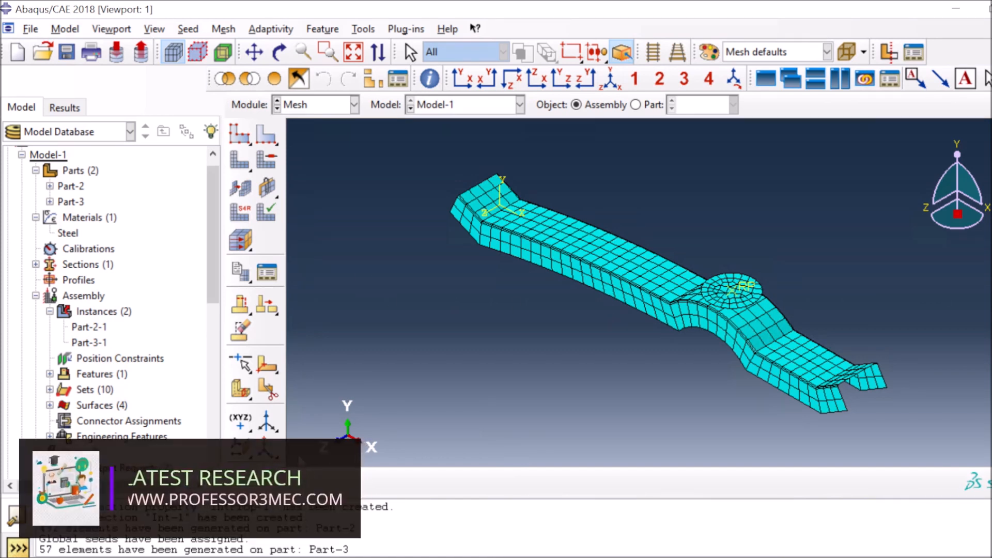
click(355, 105)
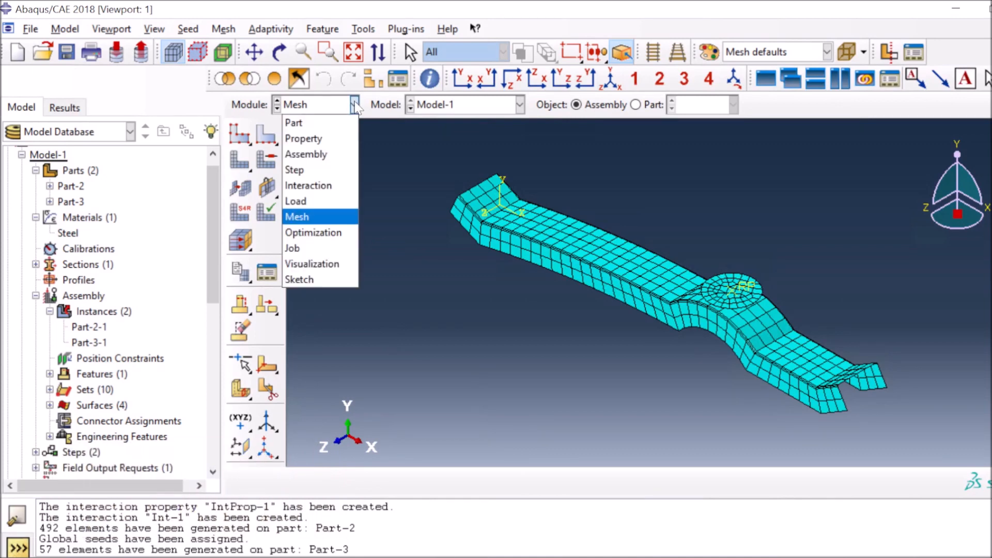
In the Job module, create job BPillar with Full nodal output precision and submit it
click(316, 249)
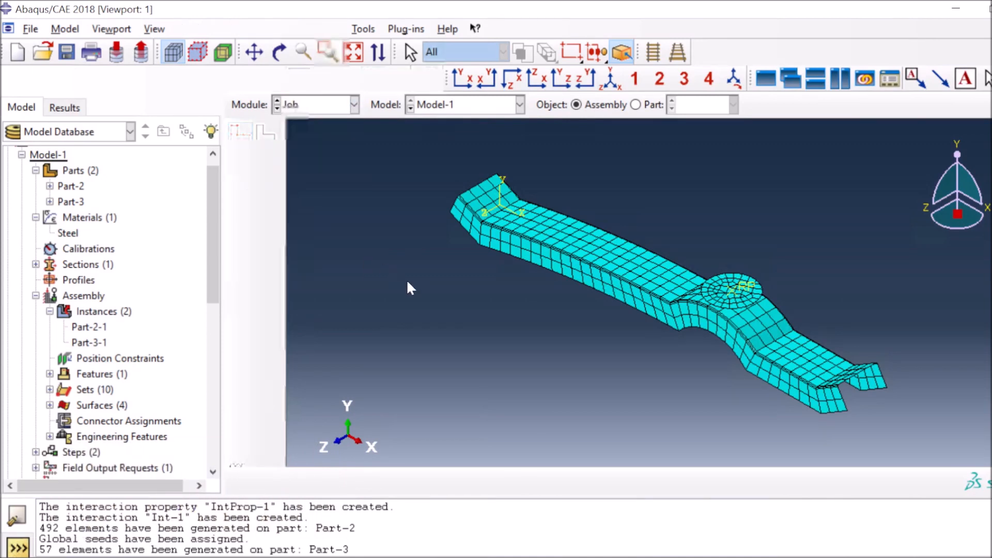
click(267, 136)
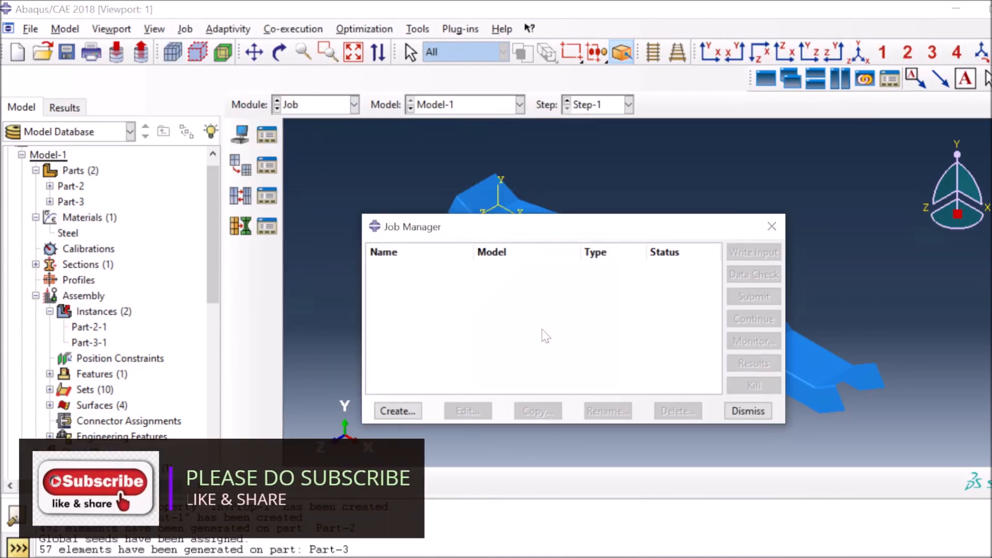
click(399, 412)
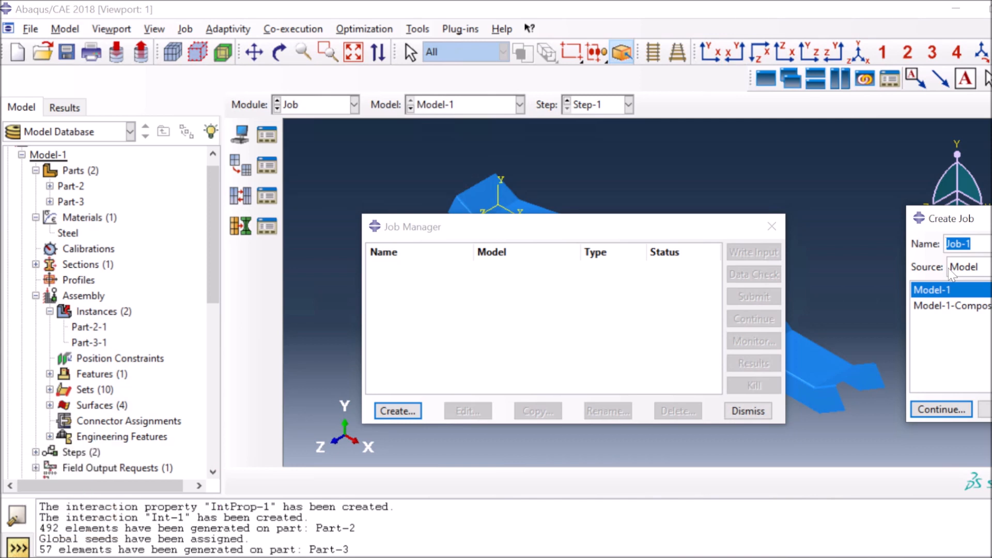
text(BPillar)
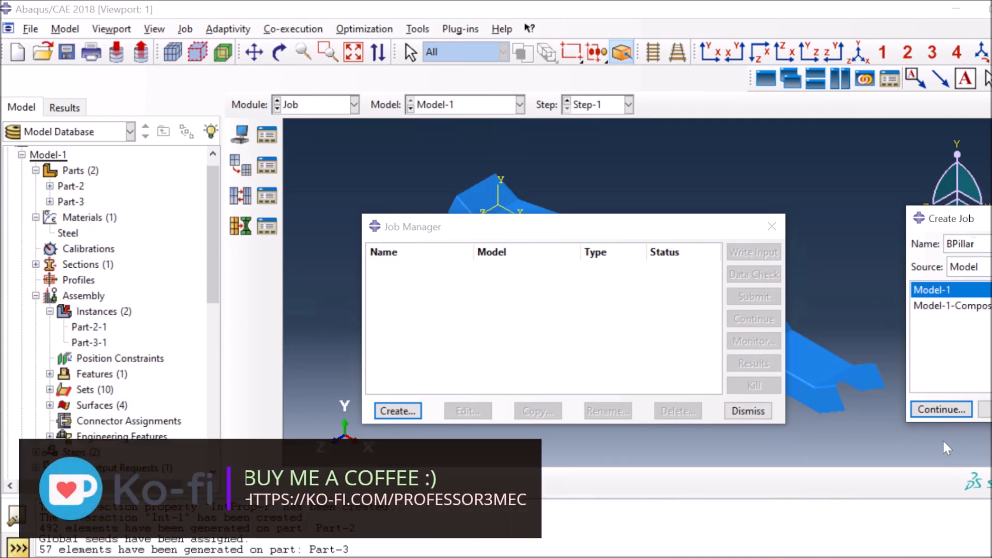
click(928, 414)
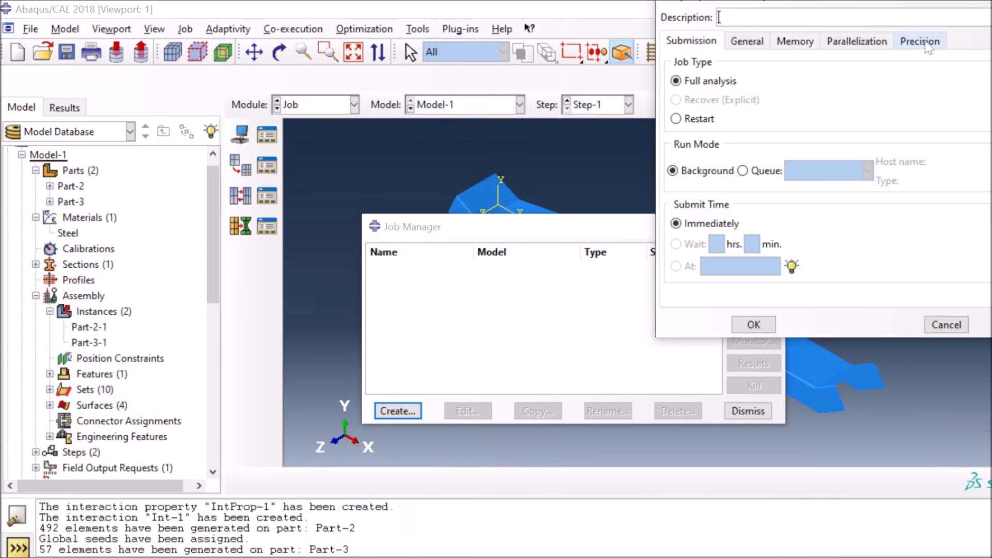
click(927, 44)
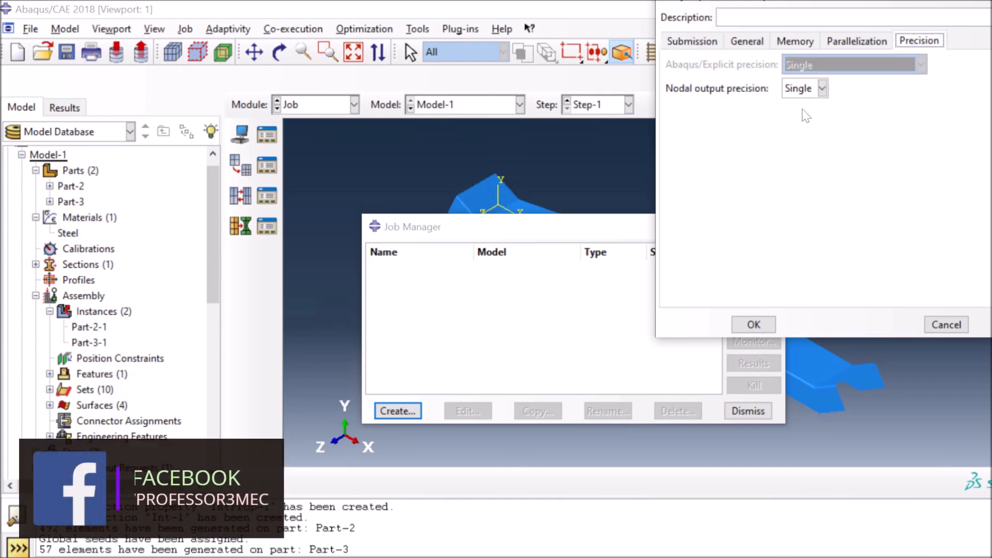
click(823, 89)
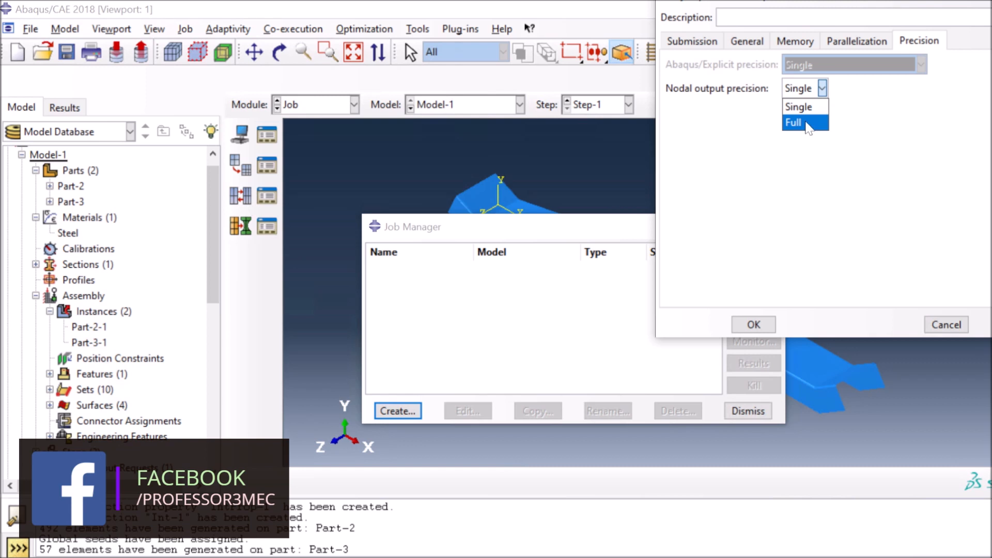
click(808, 124)
click(753, 324)
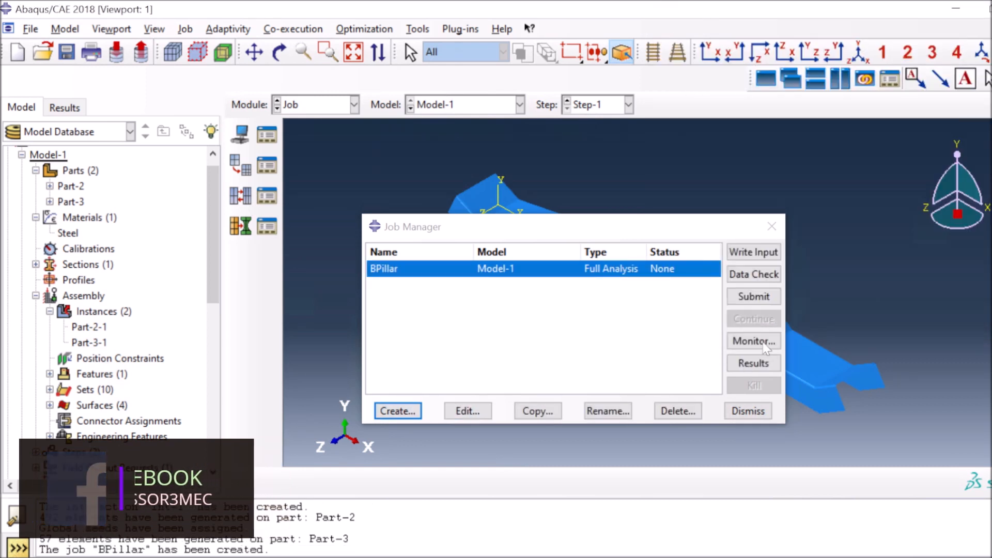
click(753, 297)
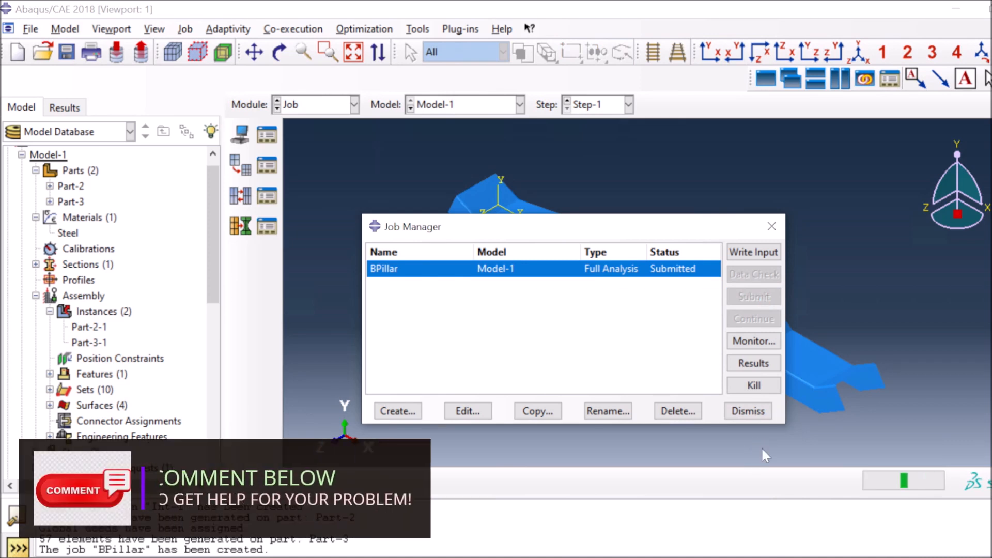
Check the BPillar job monitor's errors and warnings maximized, then close the monitor
click(754, 340)
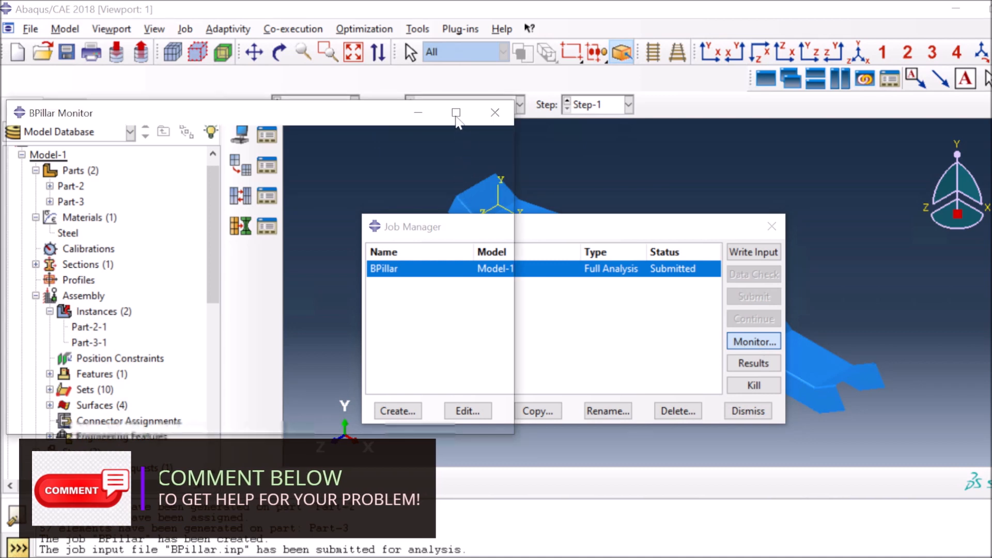
click(457, 115)
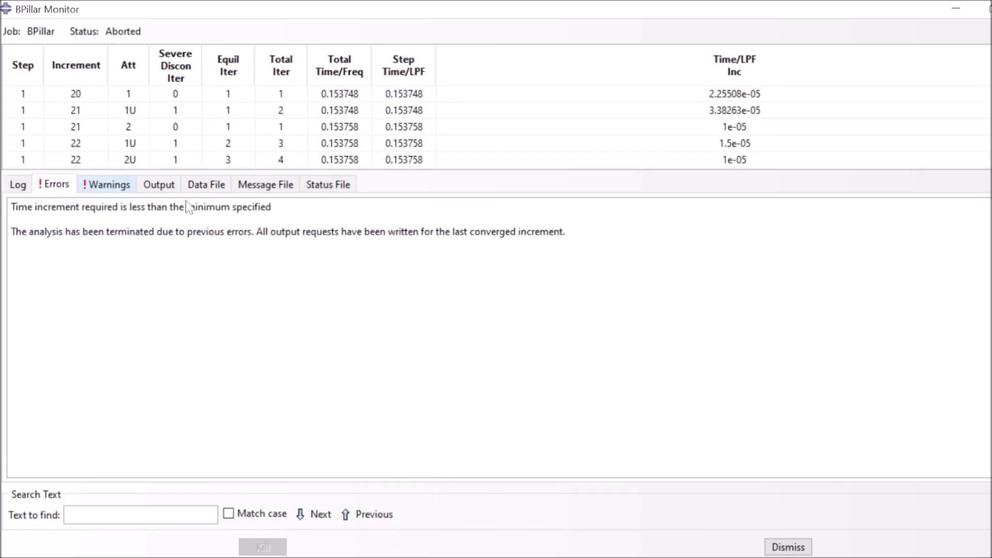
click(118, 187)
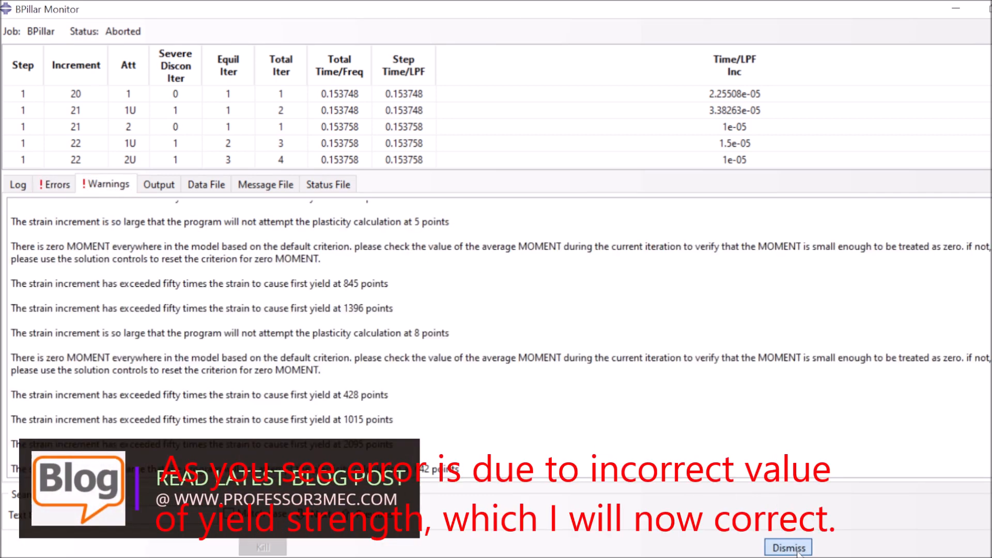
click(797, 550)
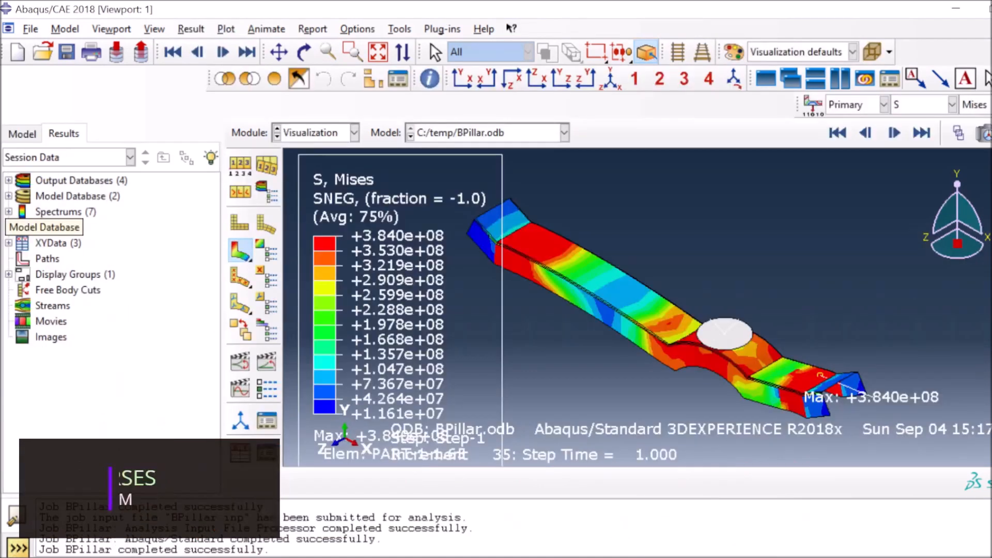
In the Property module, review Steel's plastic yield stress of 384000000
click(354, 132)
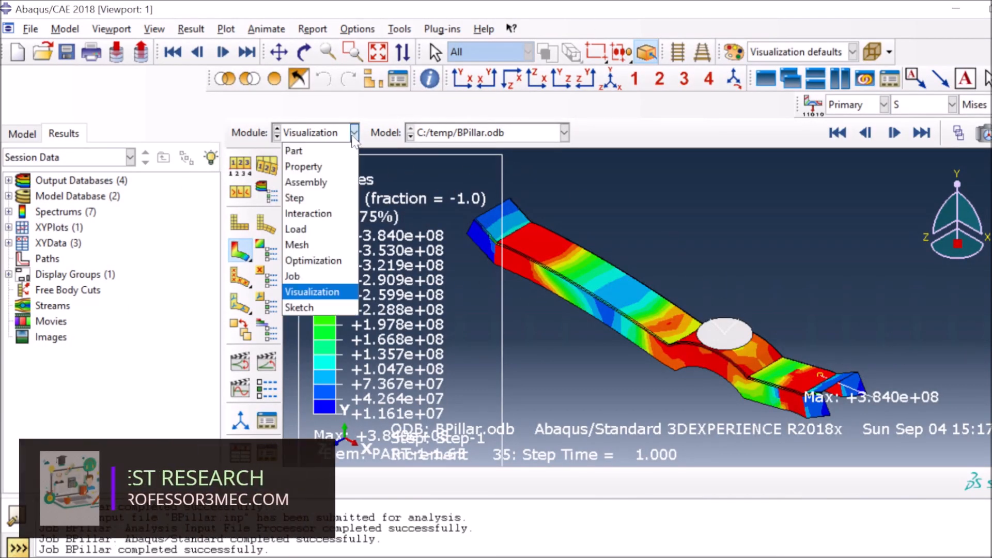
click(336, 168)
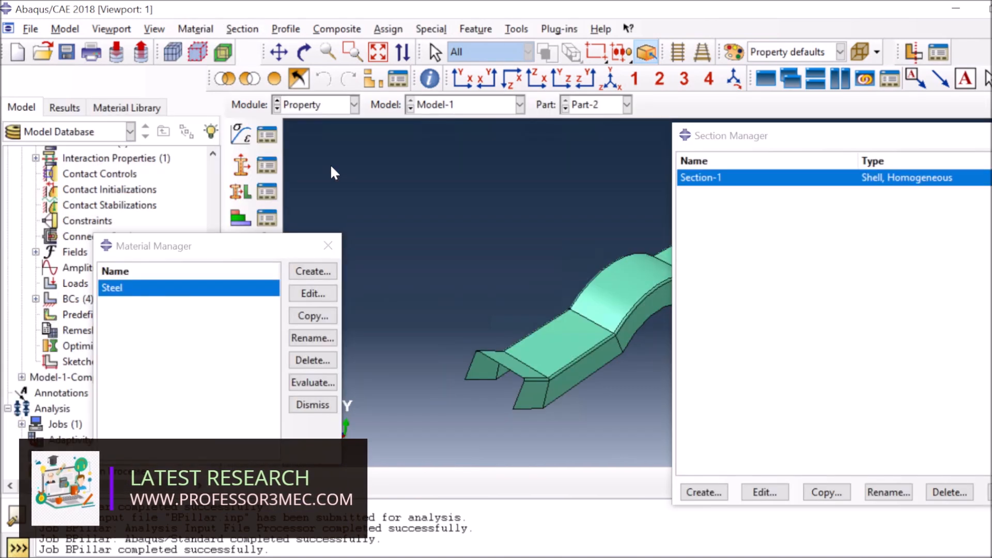
click(313, 294)
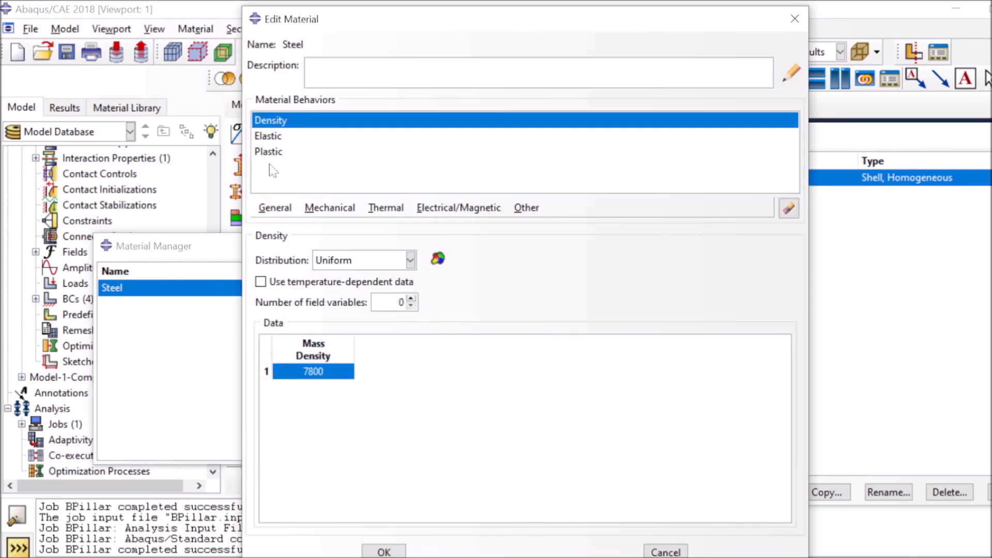
click(278, 152)
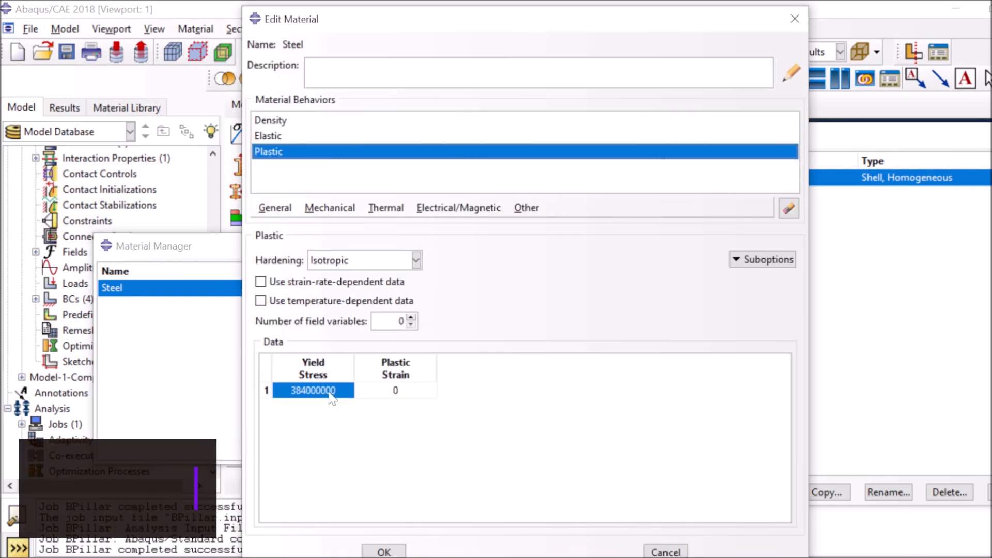
click(385, 553)
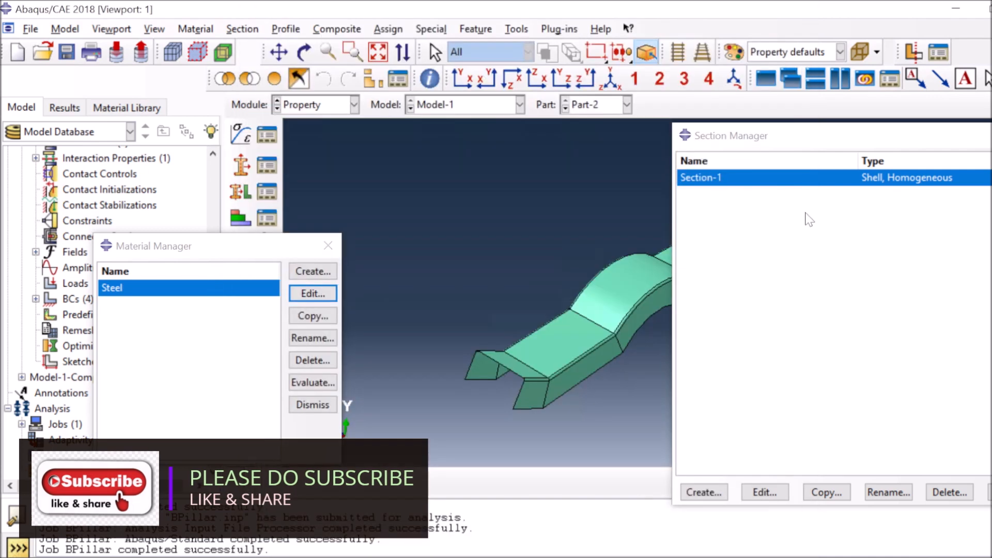
Review Section-1's 0.003 shell thickness, then return to the Load module
click(765, 492)
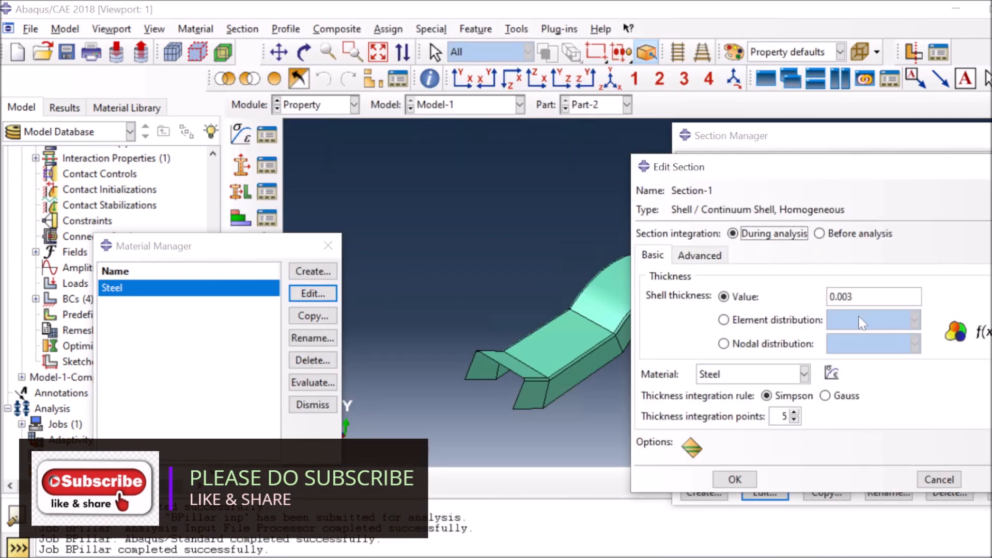
click(743, 478)
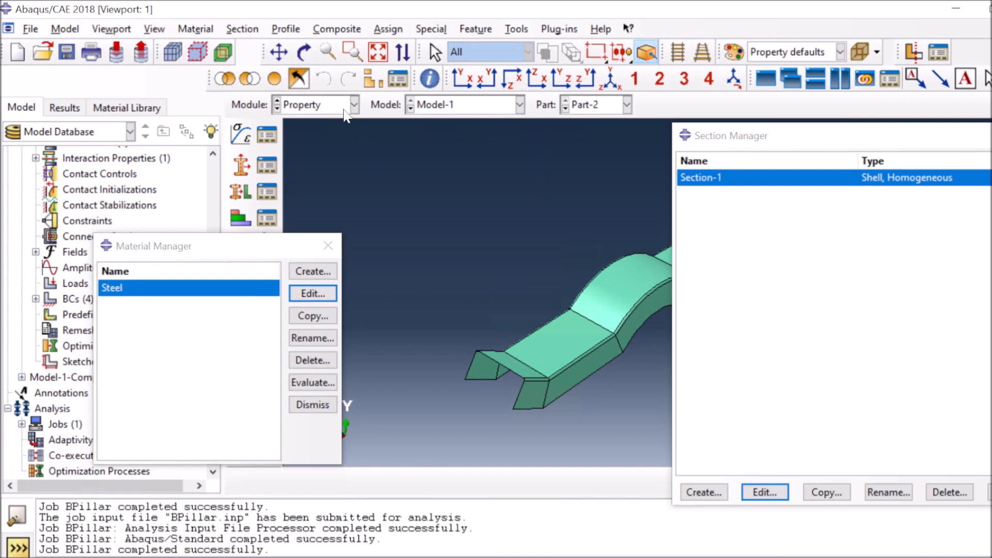
click(353, 105)
click(324, 208)
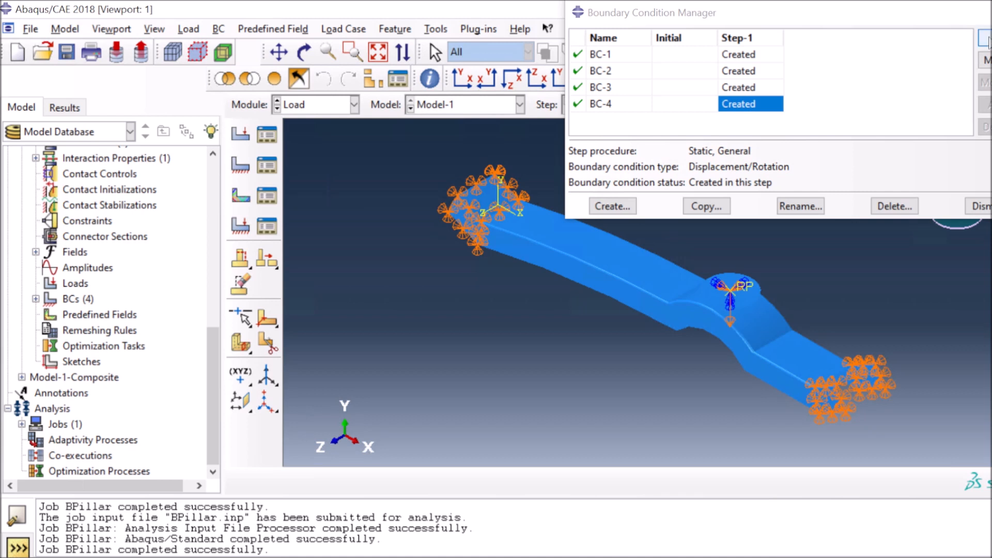
Confirm BC-4 keeps U2 = -0.04 on Set-8, then switch to the Job module
click(985, 39)
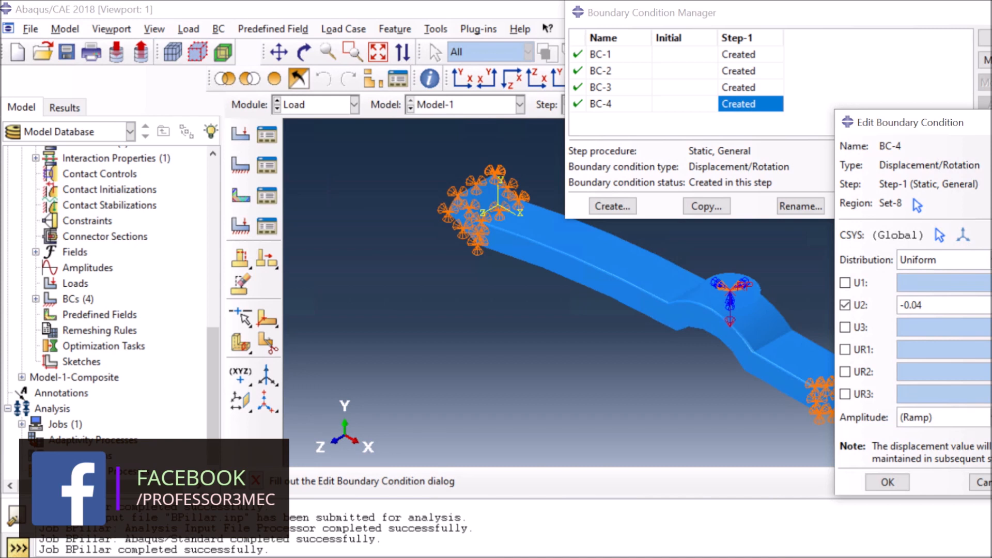
click(887, 482)
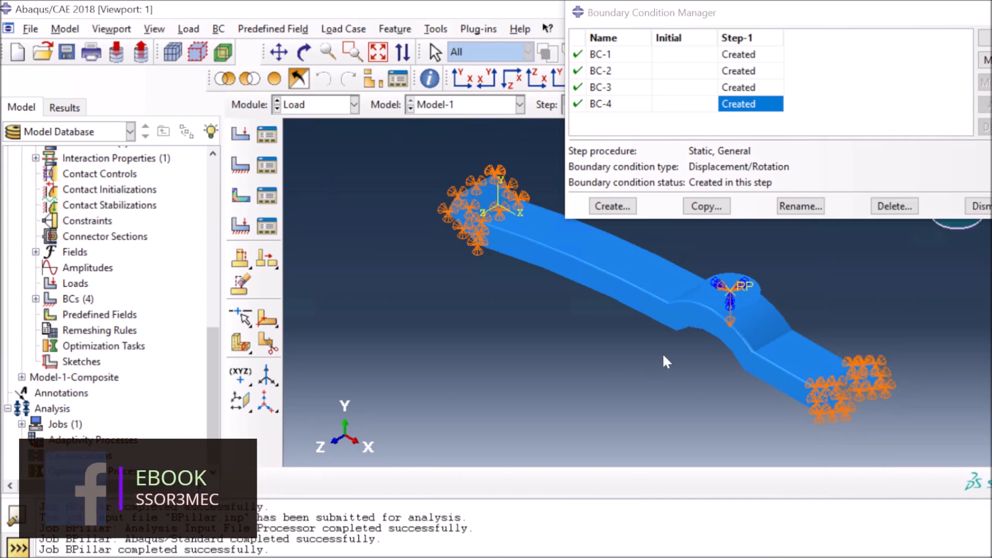
click(354, 105)
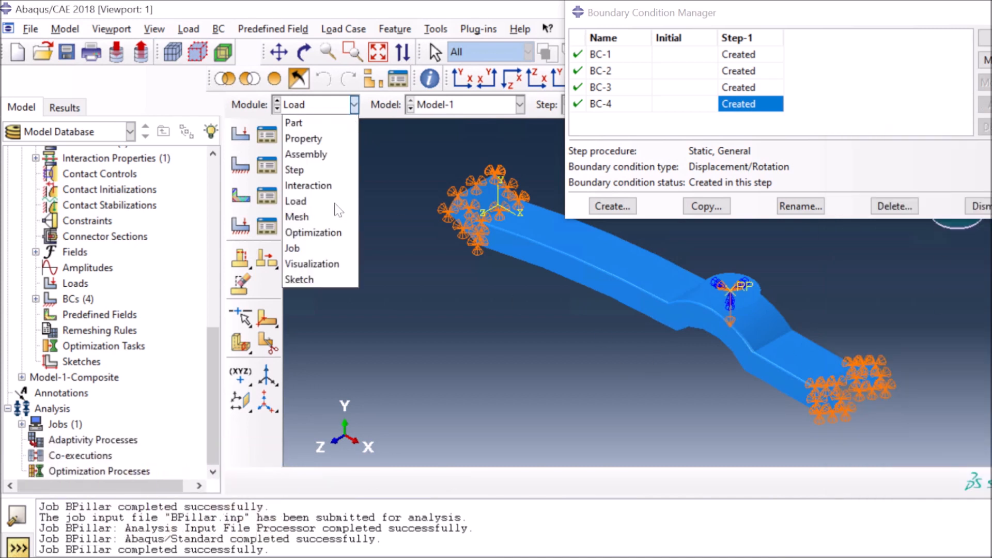
click(318, 247)
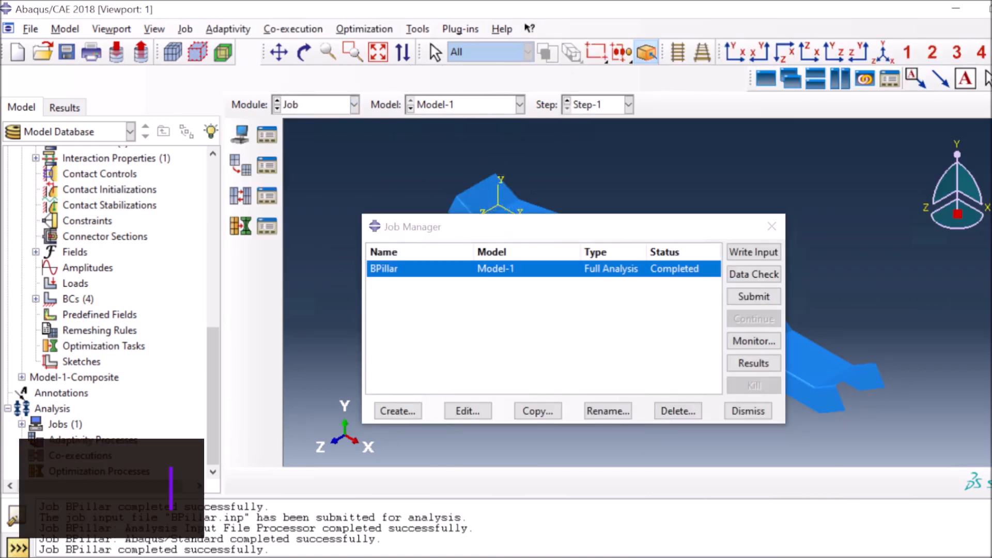
Open BPillar.odb, animate Mises stress, and stop on increment 35 at step time 1.000
click(754, 363)
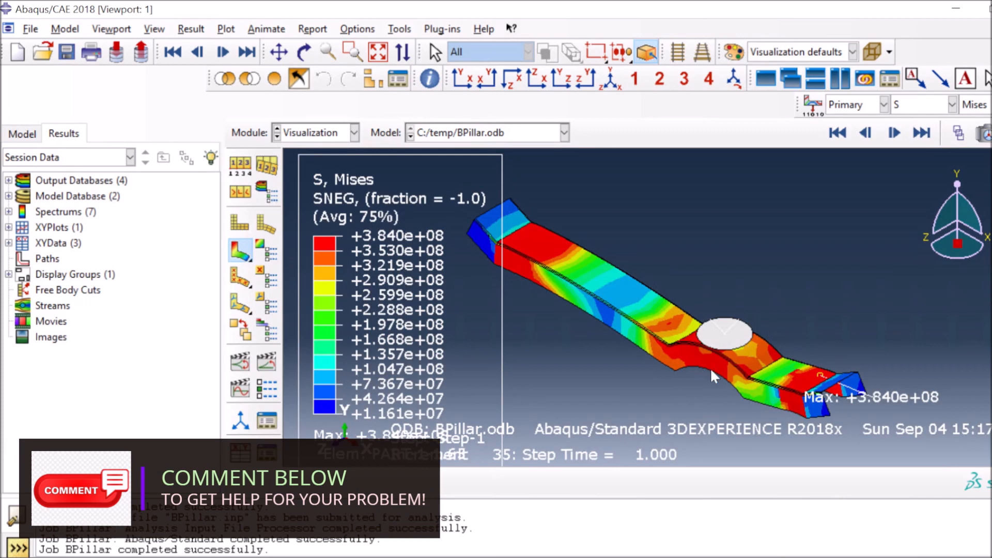
click(838, 132)
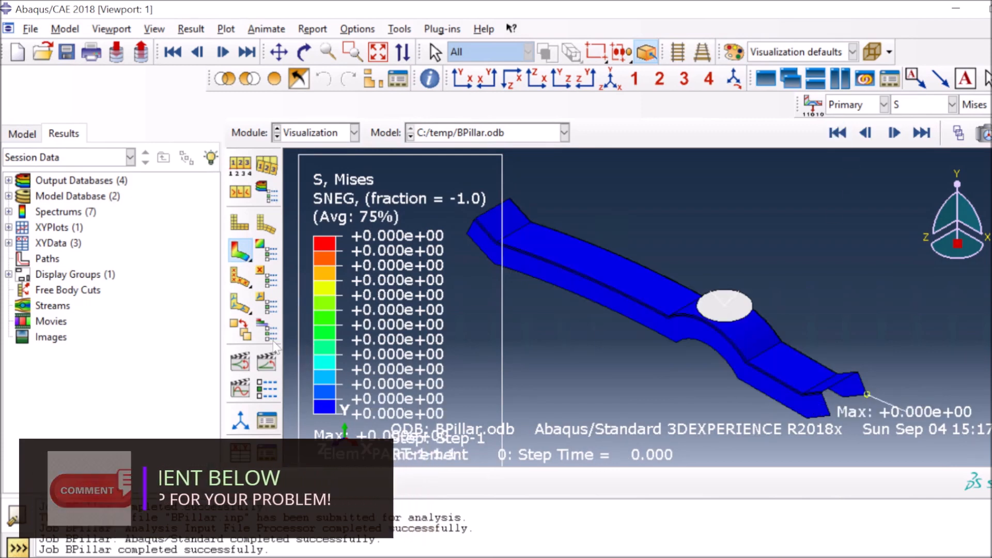
click(268, 364)
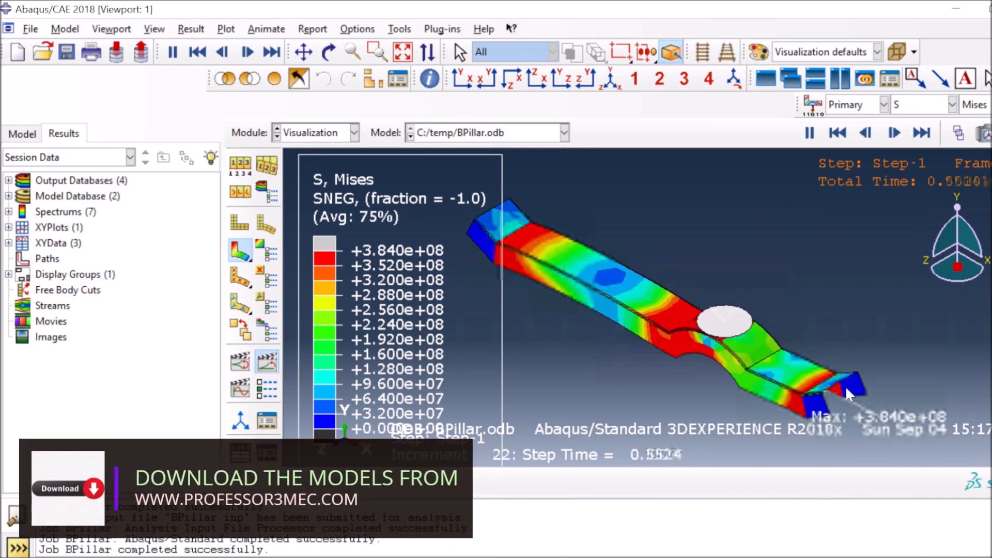
click(925, 133)
click(921, 133)
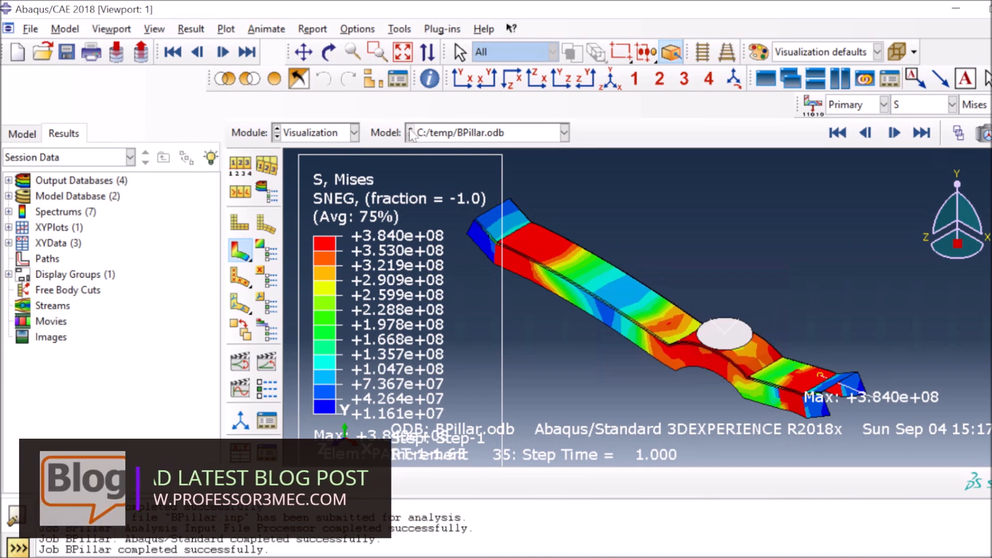
In the Property module, set Section-1's shell thickness to 0.04, then switch to the Job module
click(354, 133)
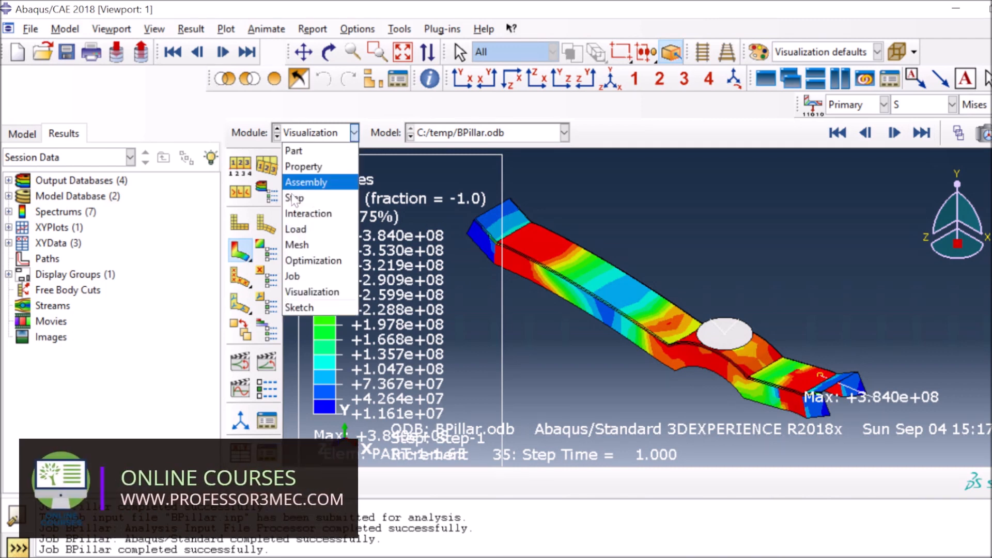
click(305, 166)
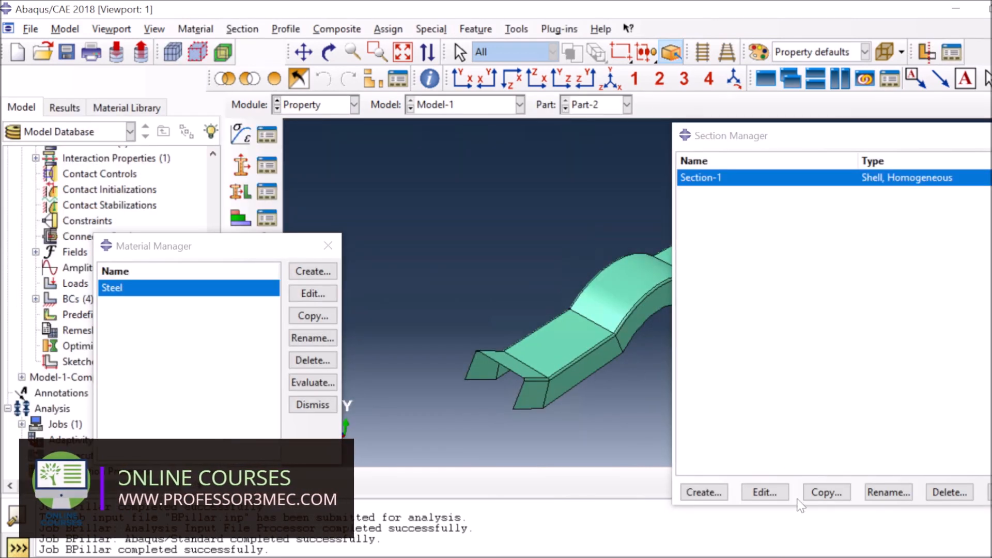
click(768, 495)
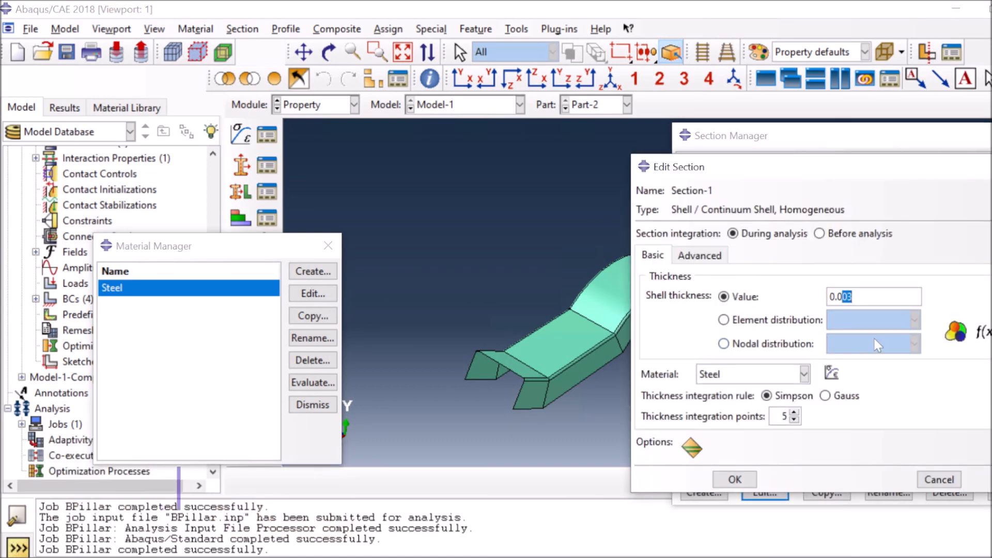
text(4)
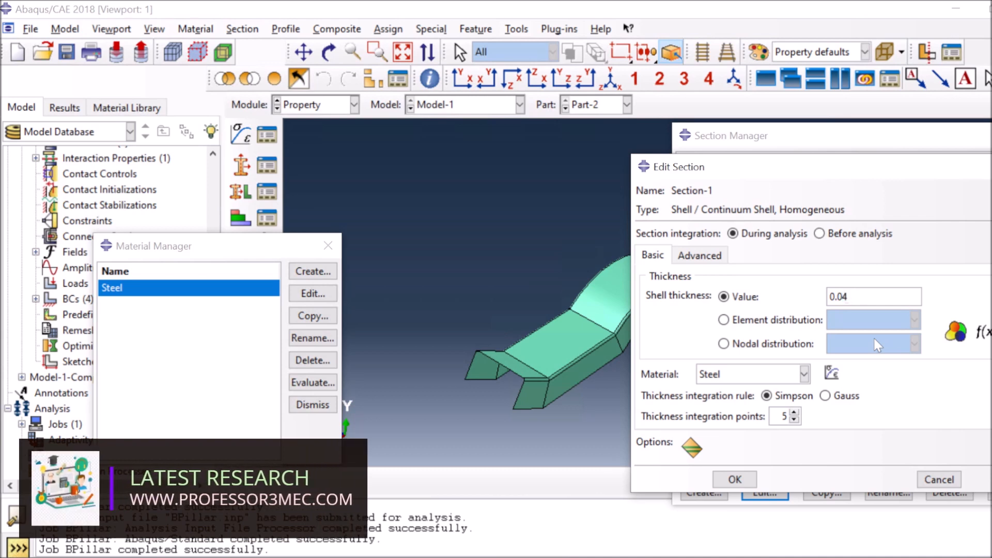
click(747, 476)
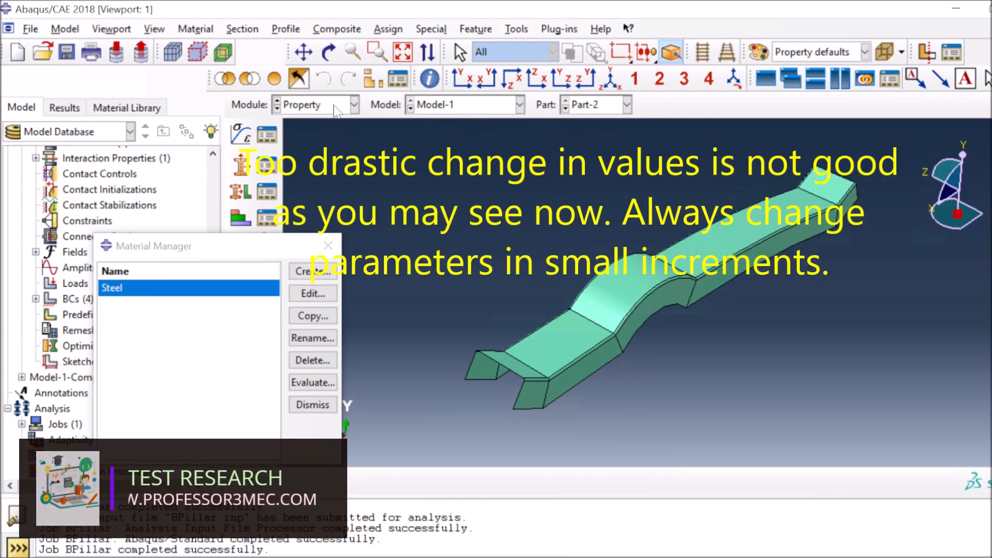
click(353, 105)
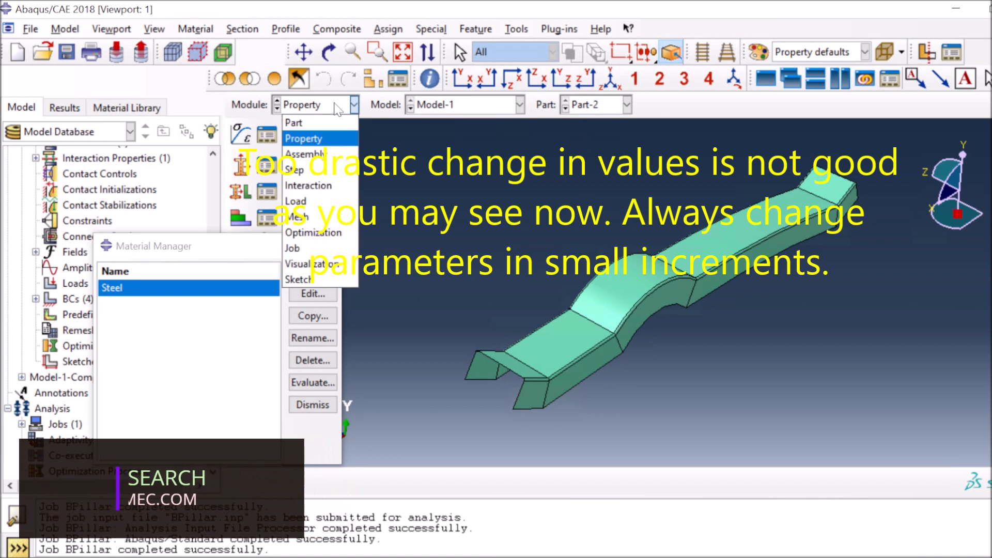
click(293, 248)
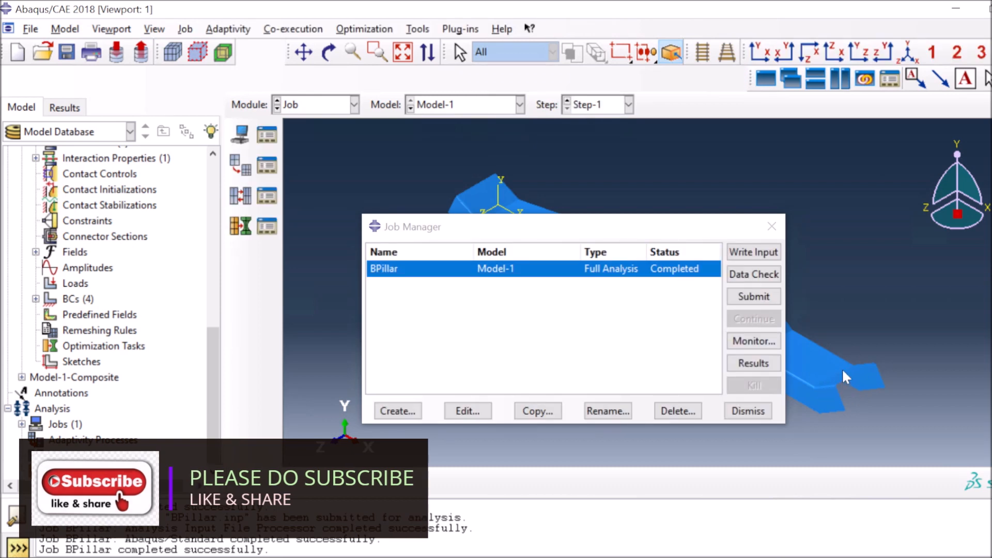
Resubmit BPillar, overwriting old files, and plot the aborted run's all-zero Mises contours
click(753, 297)
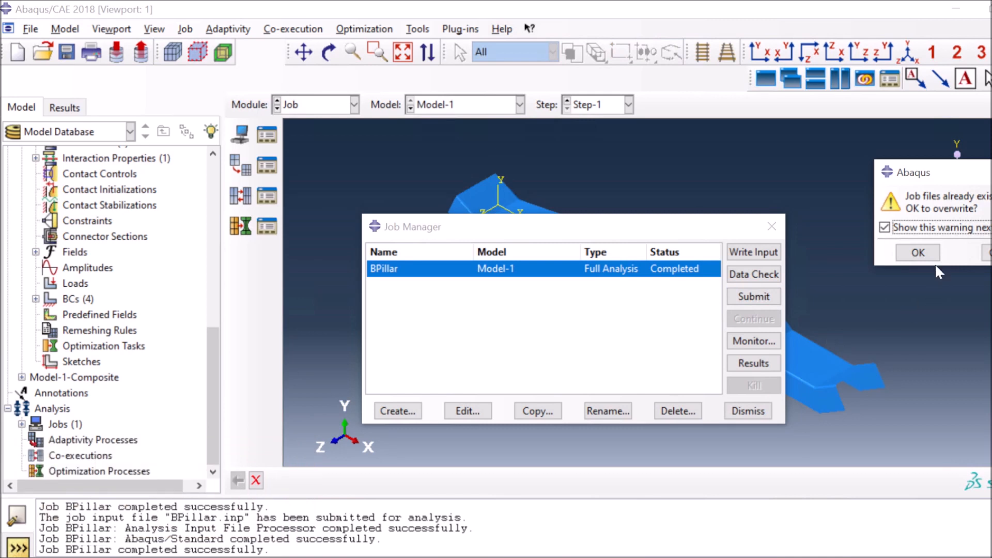
click(919, 253)
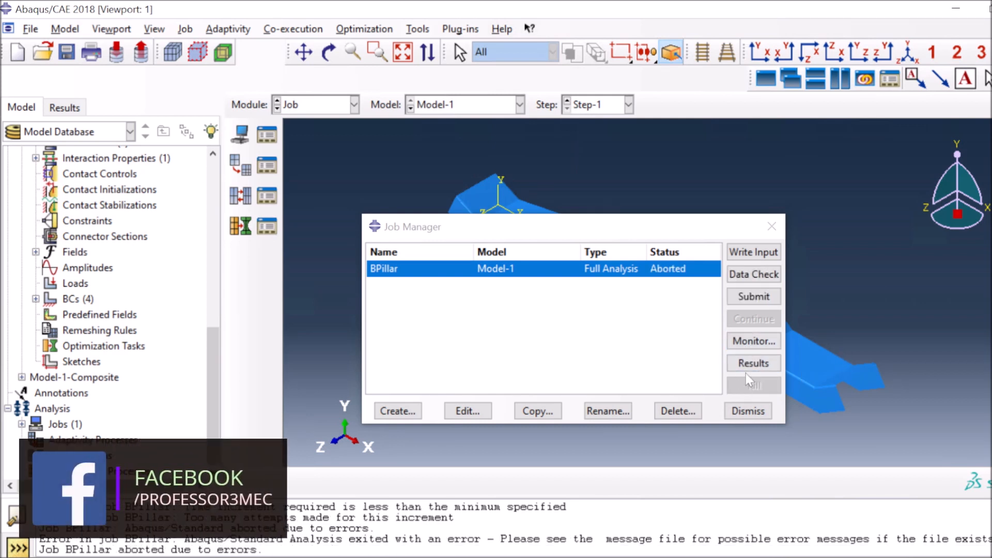
click(754, 363)
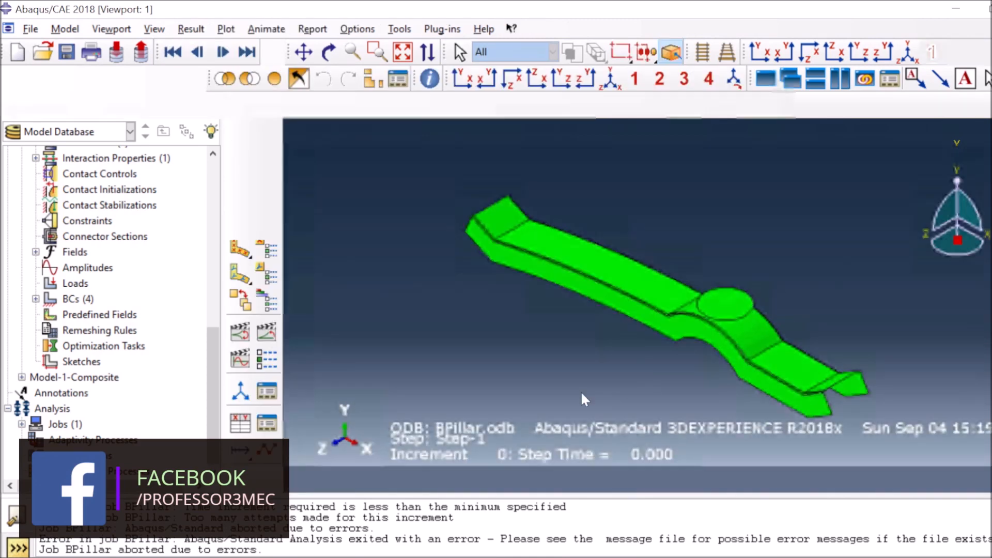
click(242, 253)
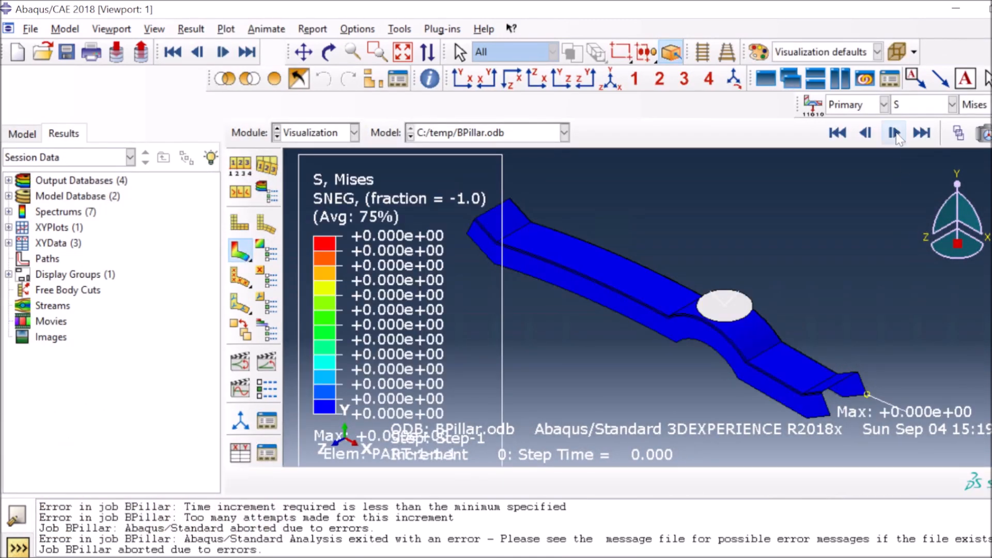
click(354, 133)
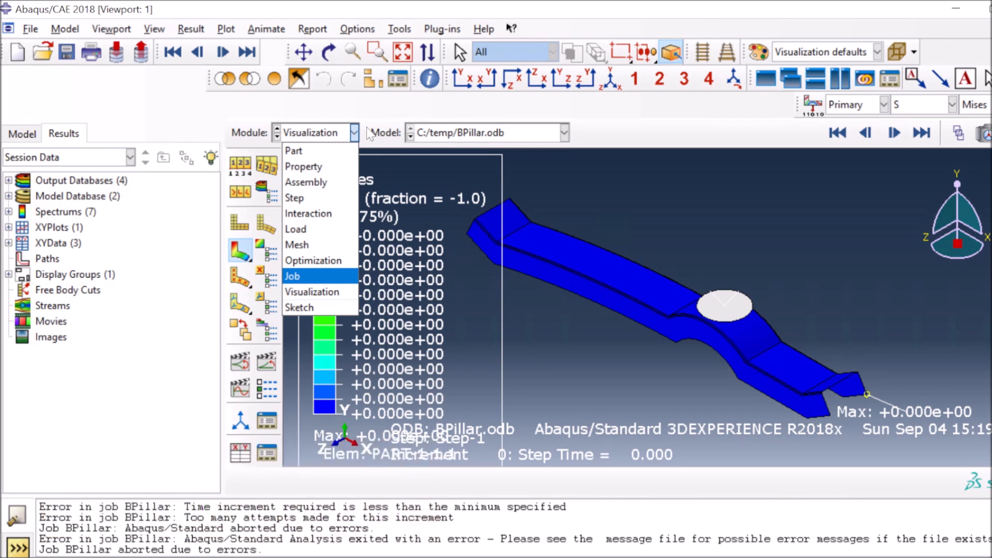
In the Property module, open the Steel material definition and close it unchanged
click(304, 166)
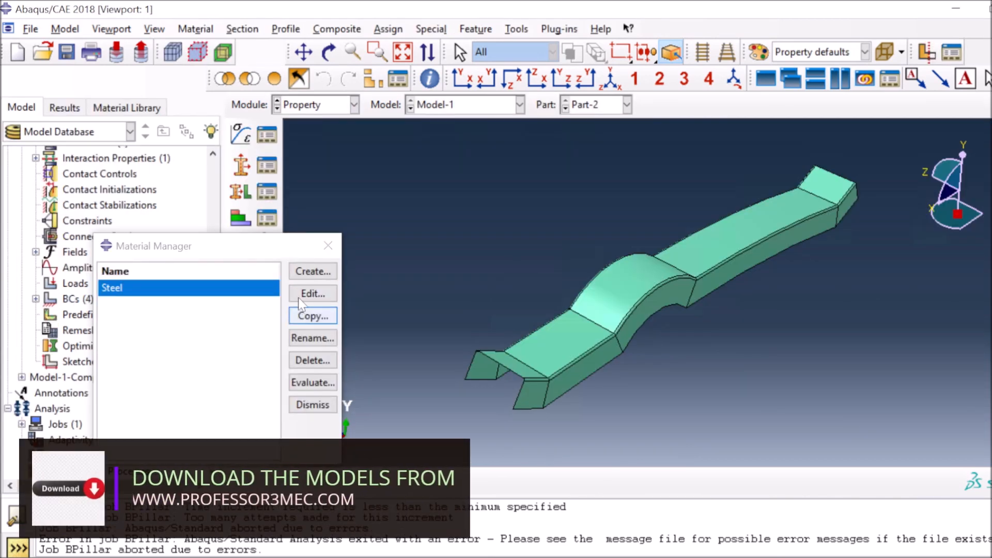
click(312, 295)
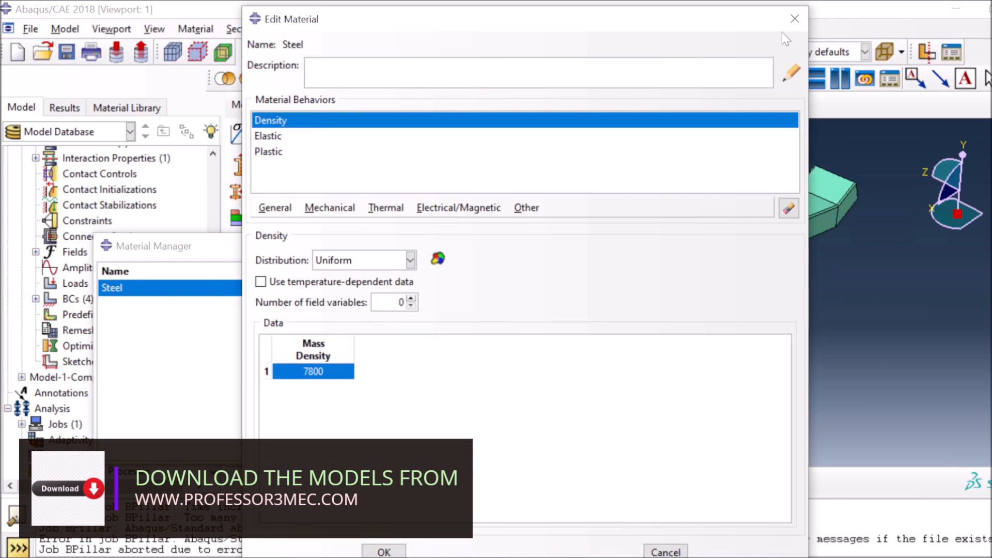
click(795, 19)
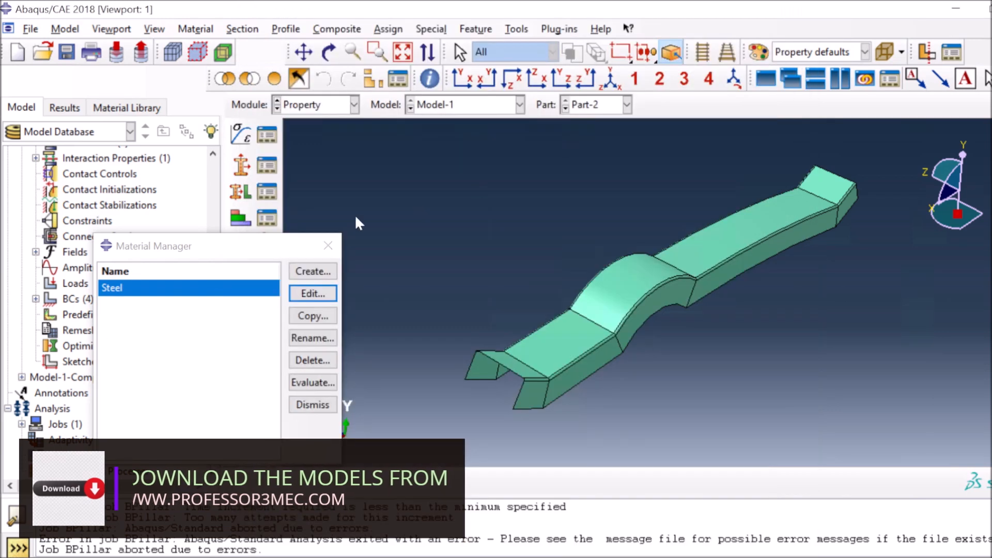
Change Section-1's shell thickness from 0.04 to 0.009, then switch to the Job module
click(264, 167)
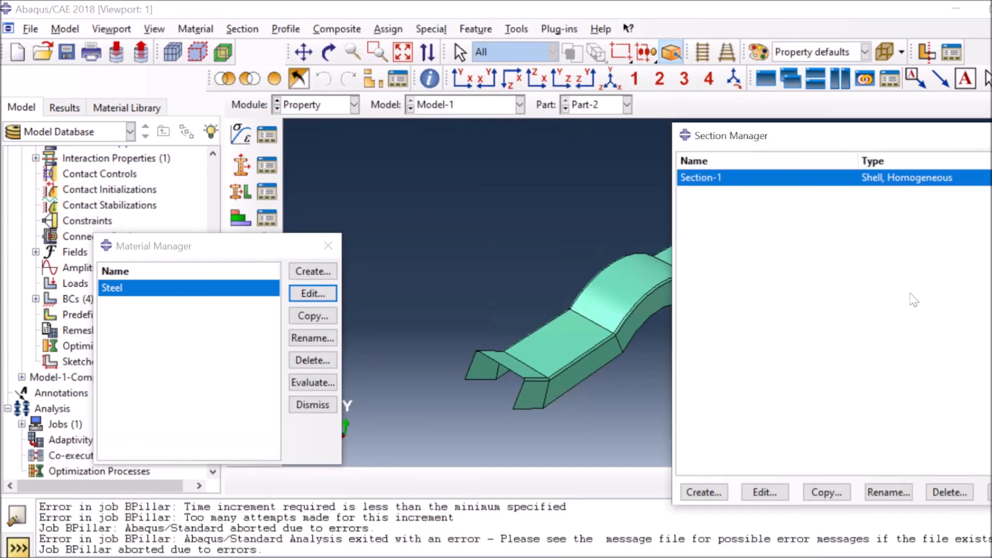
click(765, 491)
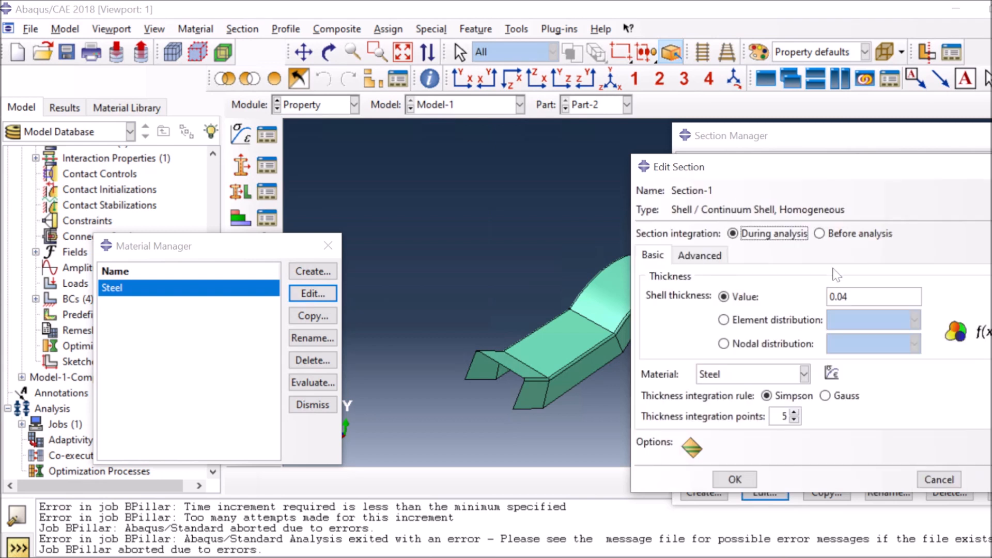
drag(838, 297, 896, 323)
click(735, 479)
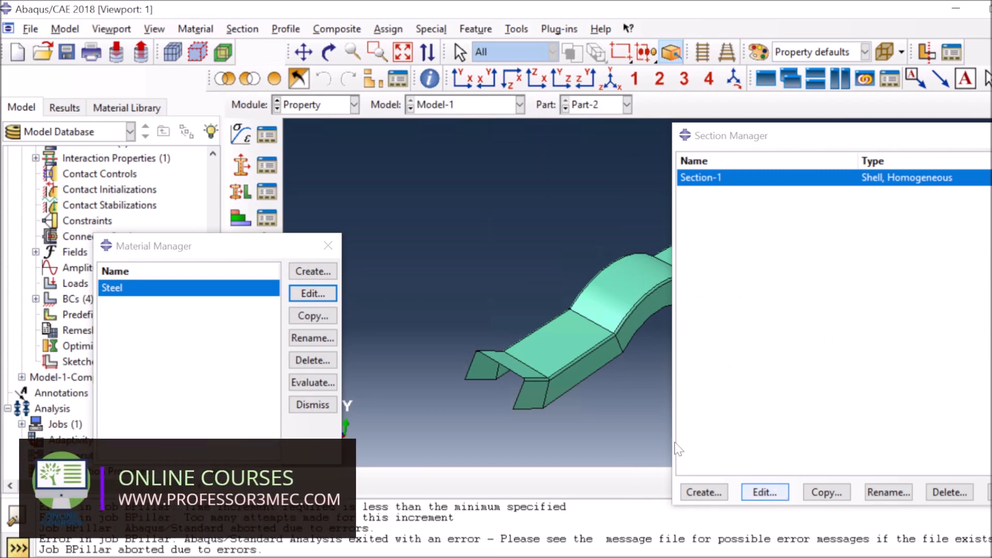
click(354, 105)
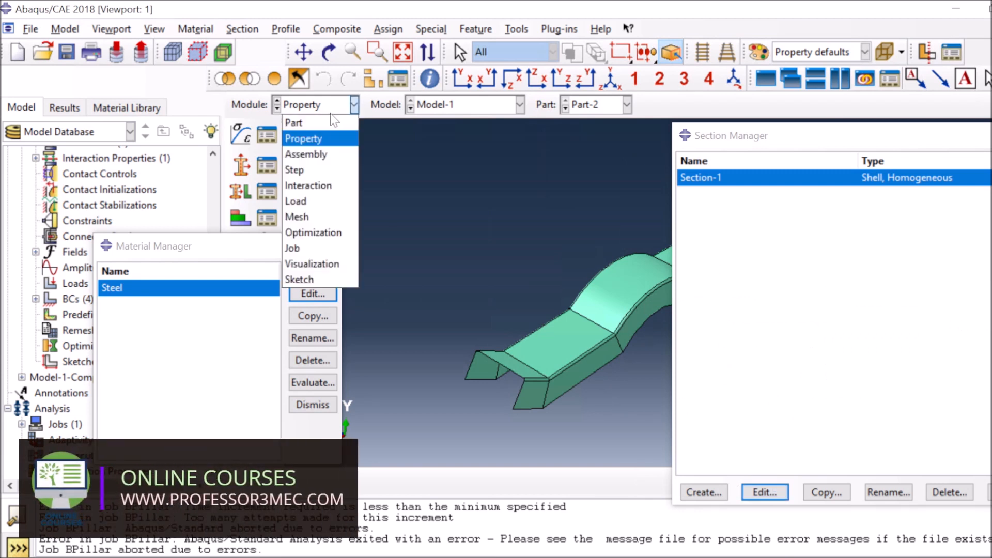
click(293, 248)
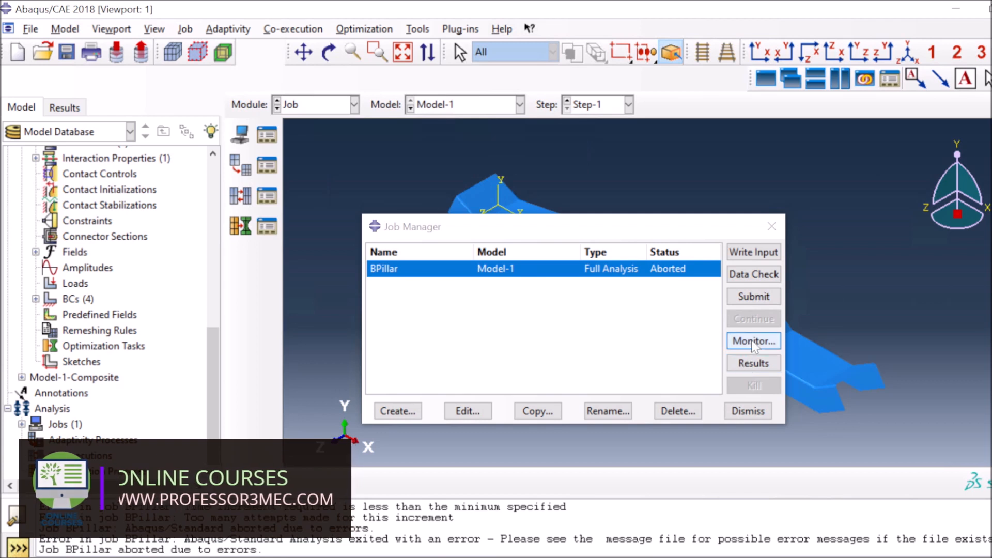
Resubmit BPillar with overwrite, plot Mises contours peaking at 3.840e+08, and return to Job
click(746, 299)
click(915, 252)
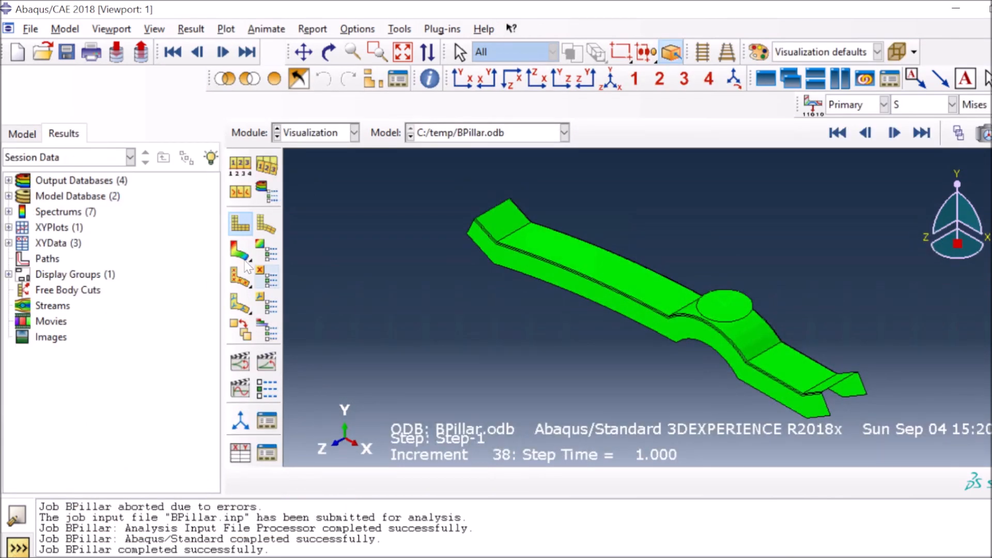
click(236, 253)
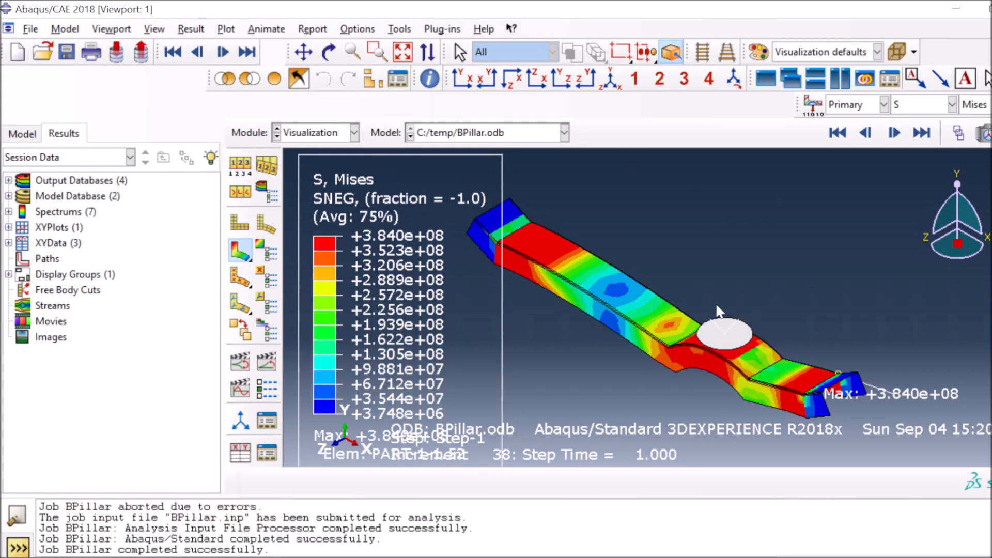
click(310, 133)
click(300, 278)
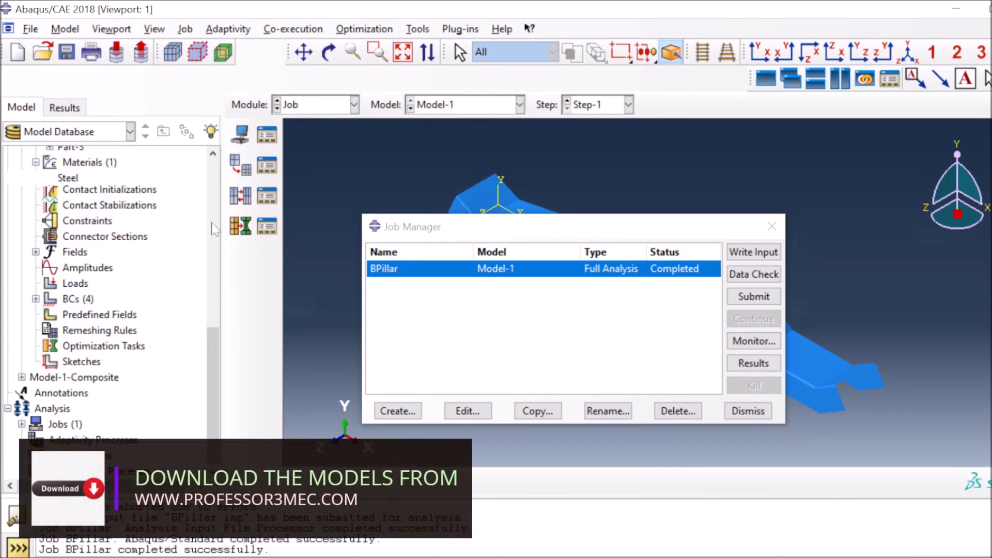
Collapse the model tree and copy Model-1 as a new model named Model-1-Composite2
drag(210, 377, 208, 152)
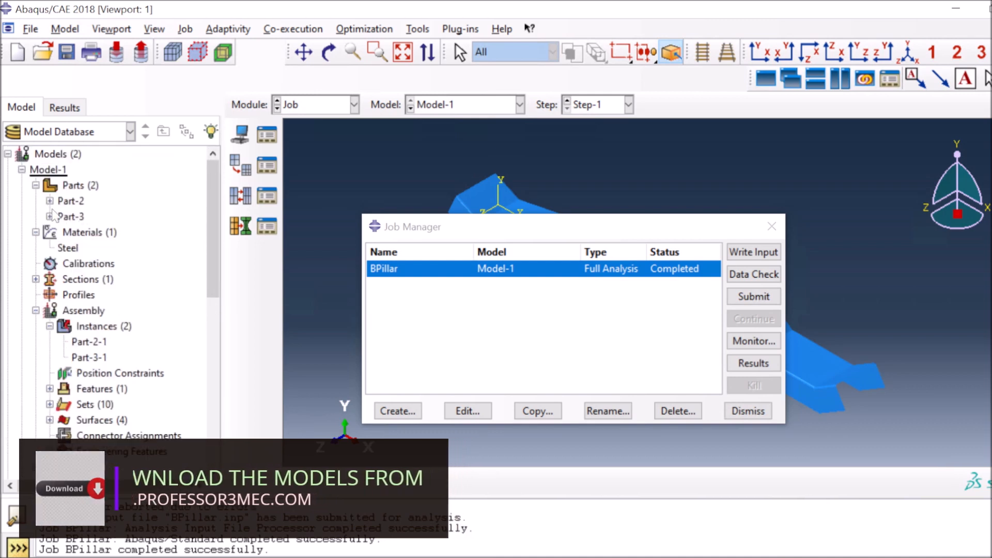
click(35, 185)
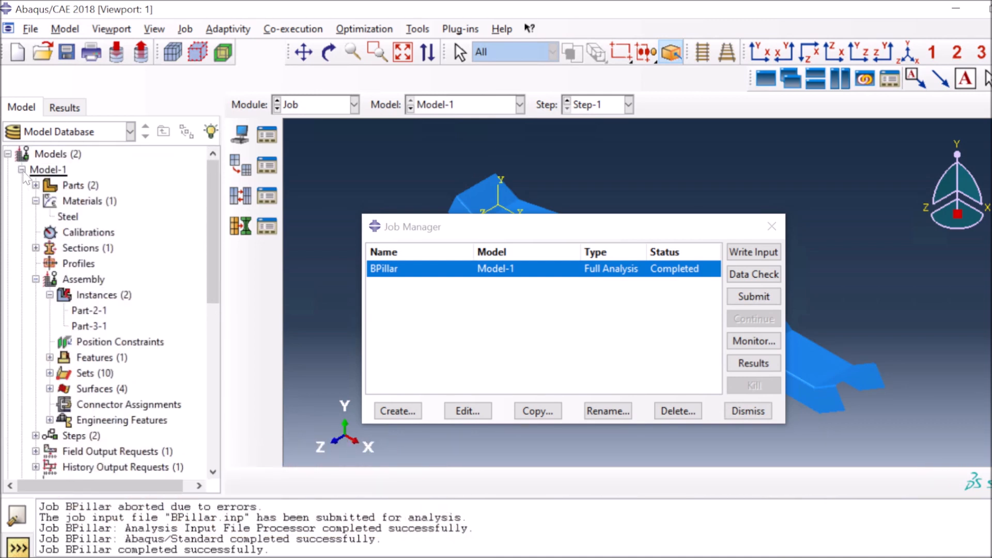
click(21, 170)
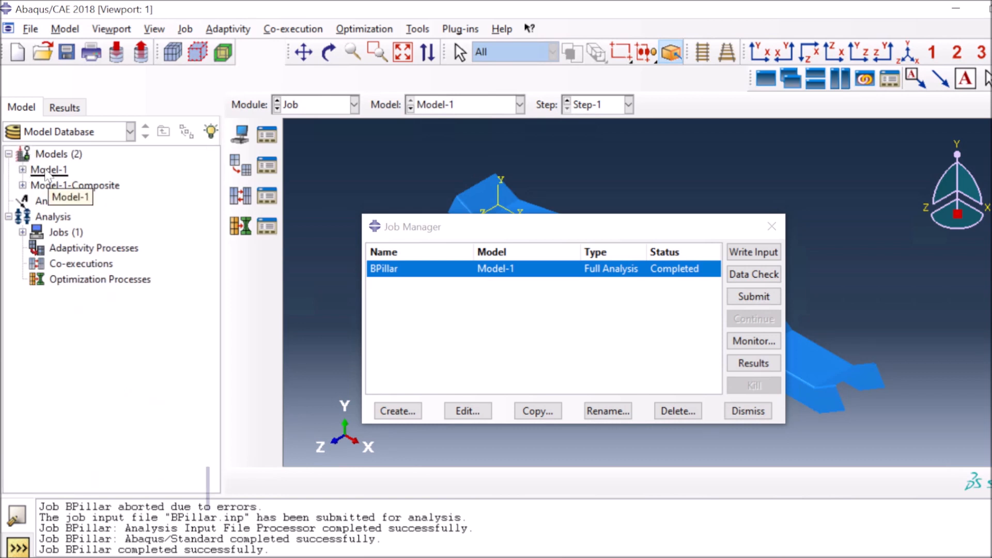
right_click(47, 171)
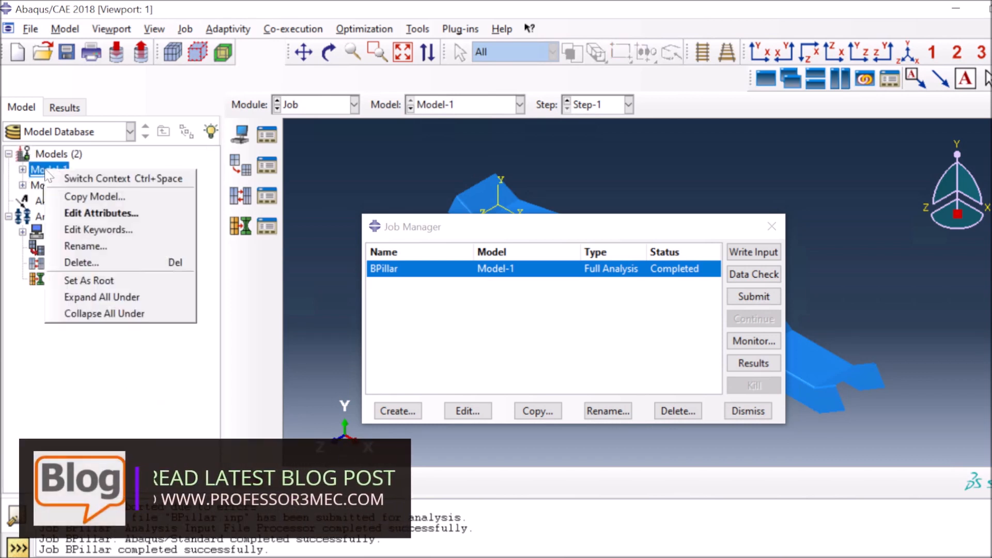
click(81, 197)
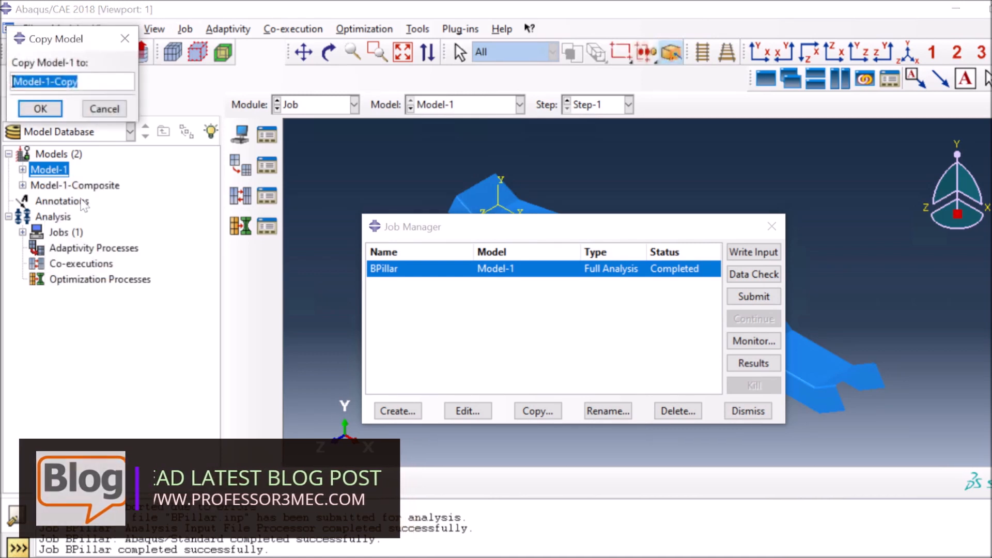
click(46, 109)
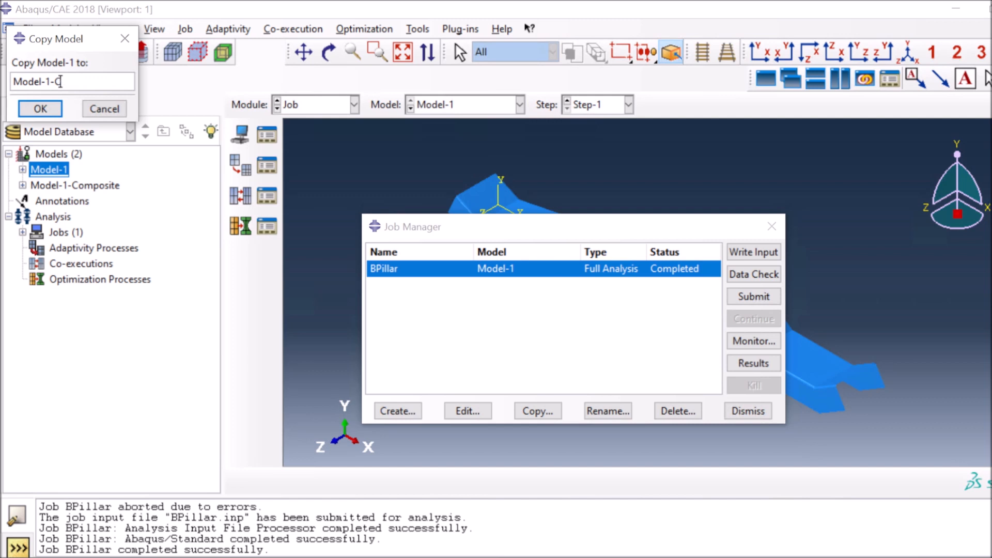
text(omposite)
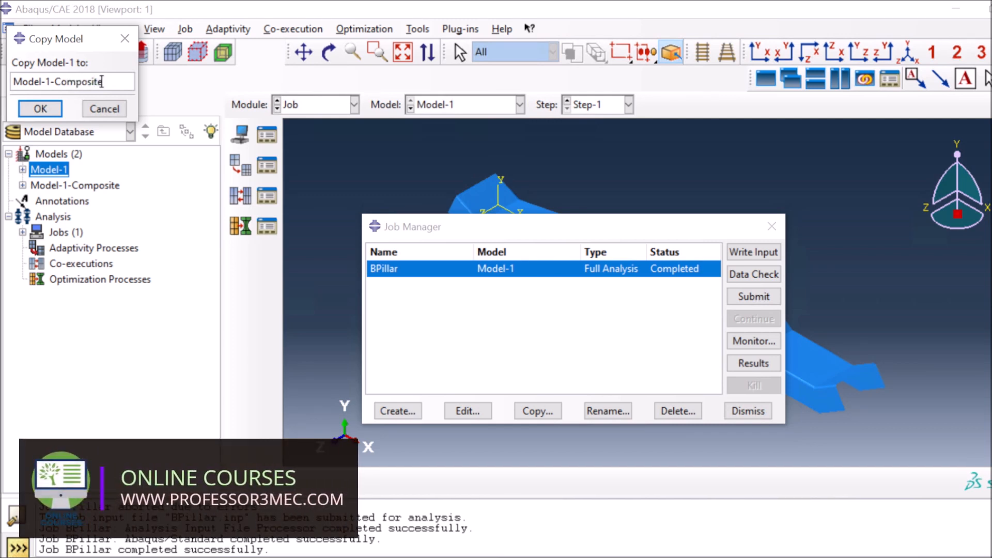
text(2)
click(40, 109)
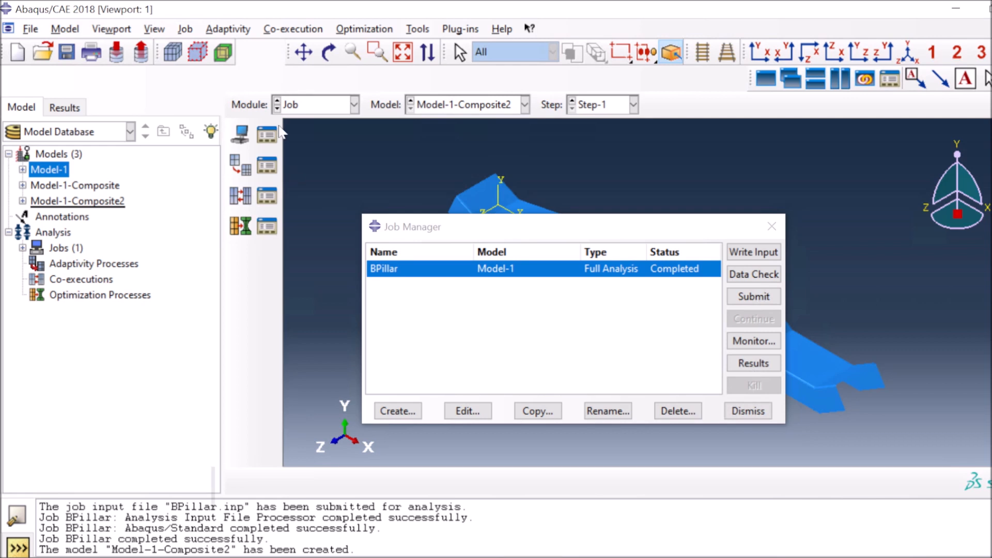
In the Property module, delete the Section-1 shell section from Model-1-Composite2
click(353, 104)
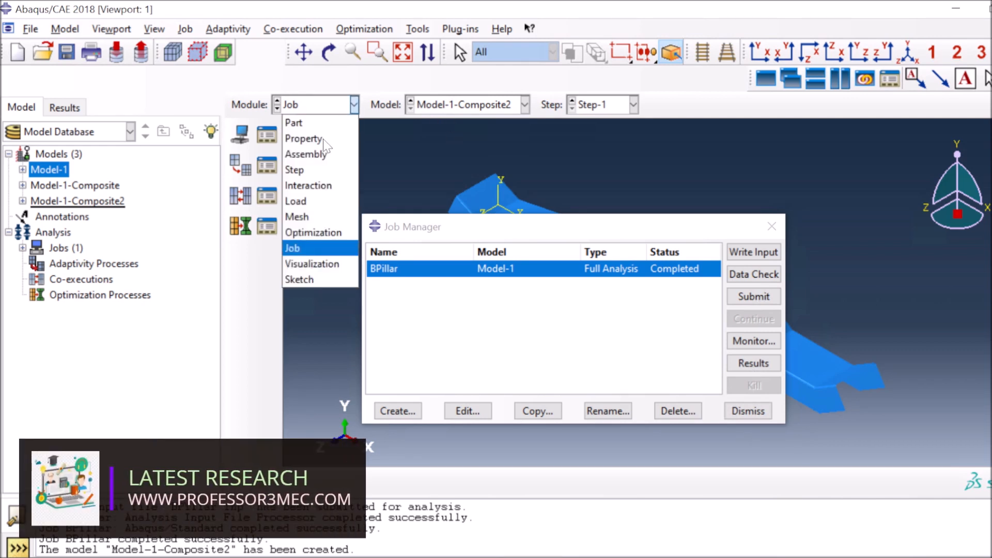
click(324, 139)
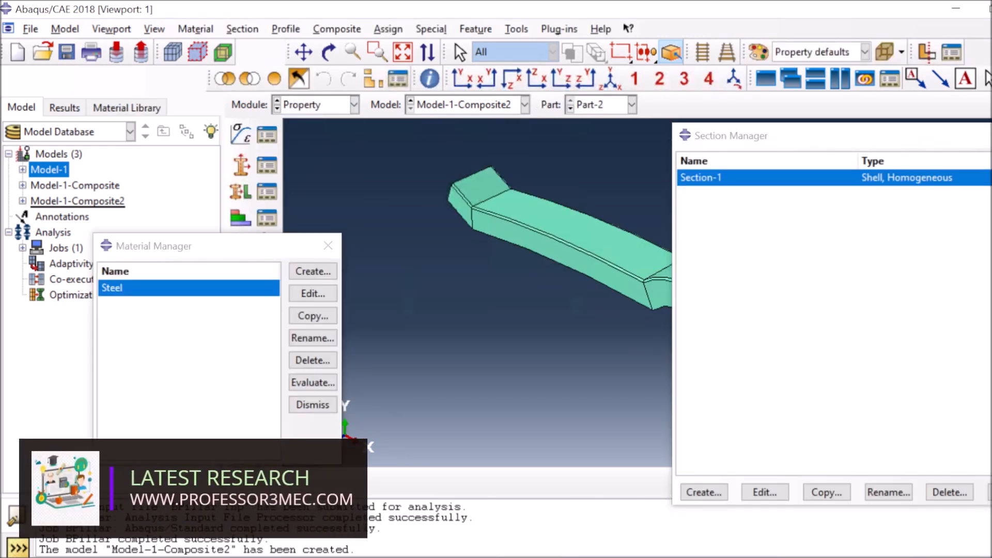
click(949, 492)
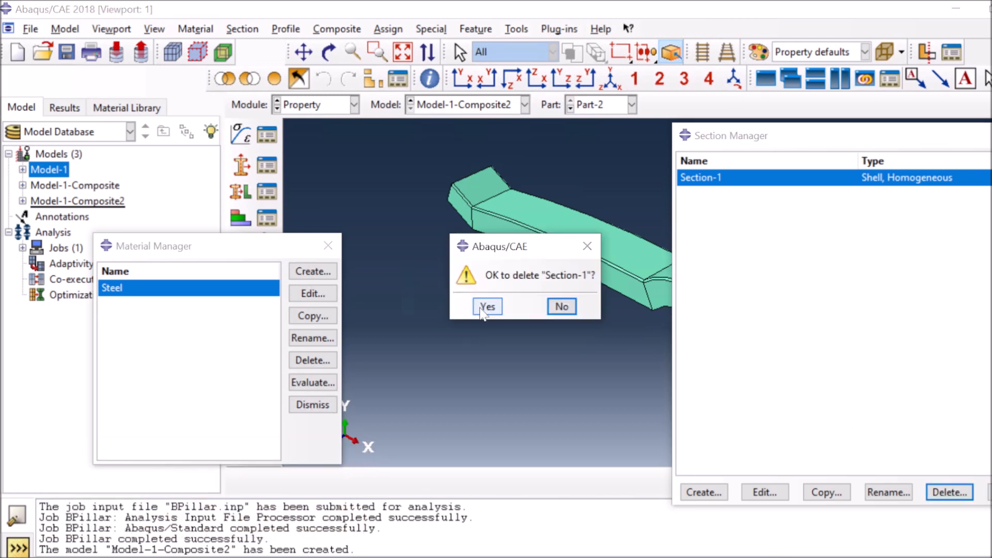
key(Return)
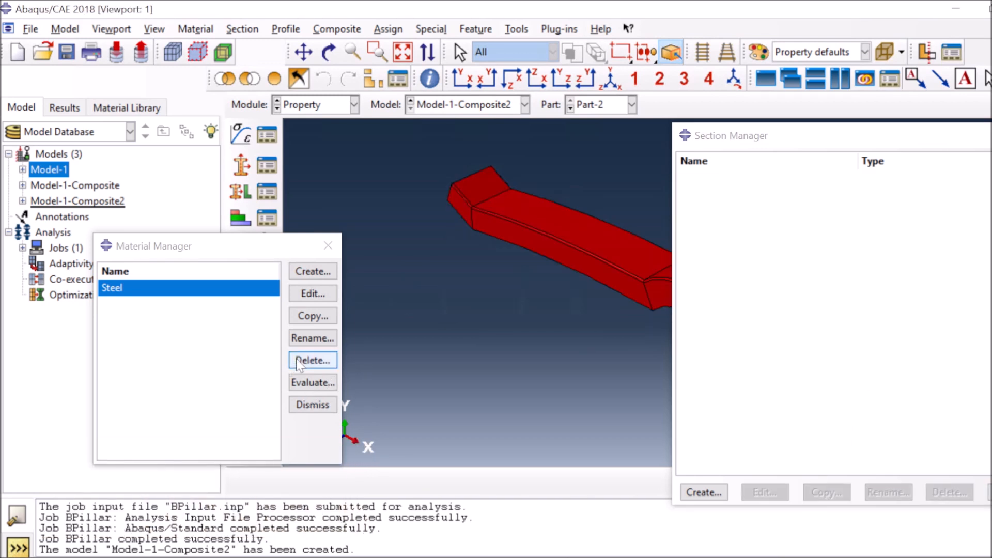
Cancel deleting Steel and start creating a new material, Material-2
click(320, 361)
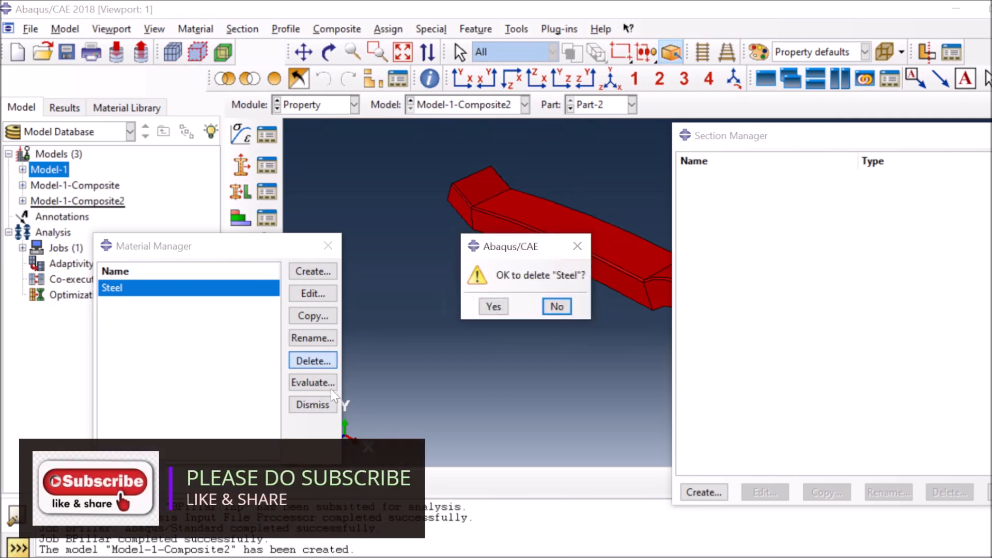
click(494, 308)
click(298, 276)
key(Return)
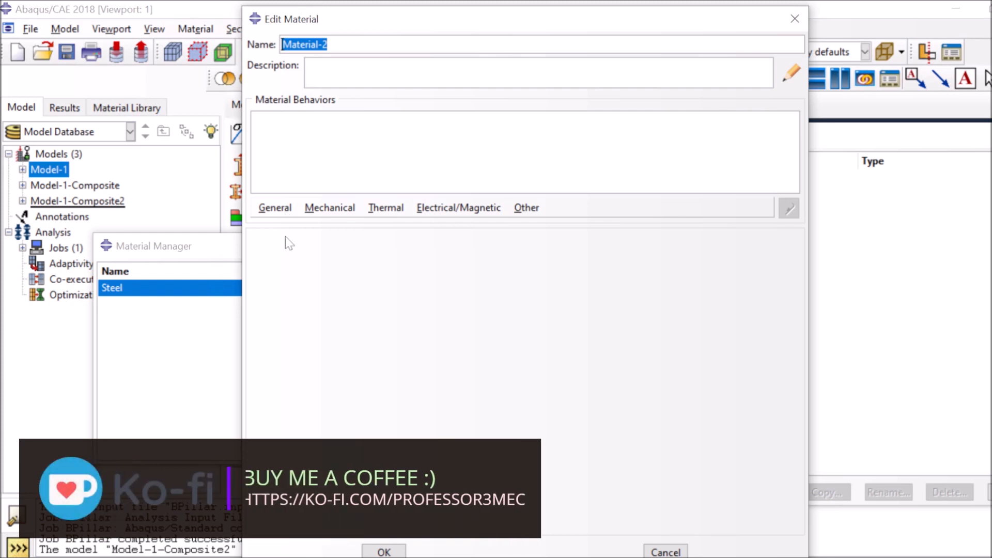
Give Material-2 a mass density of 1600
click(281, 209)
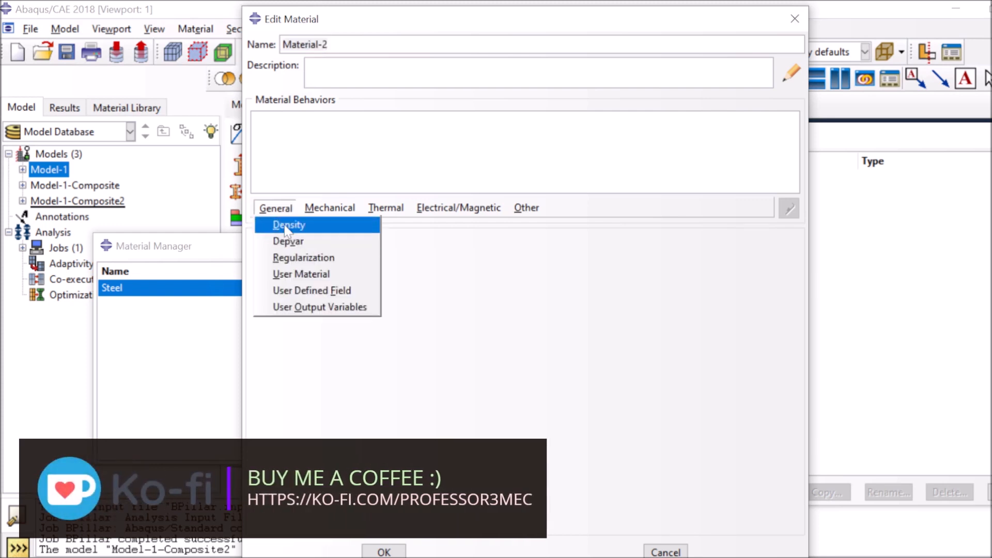
click(287, 225)
click(287, 372)
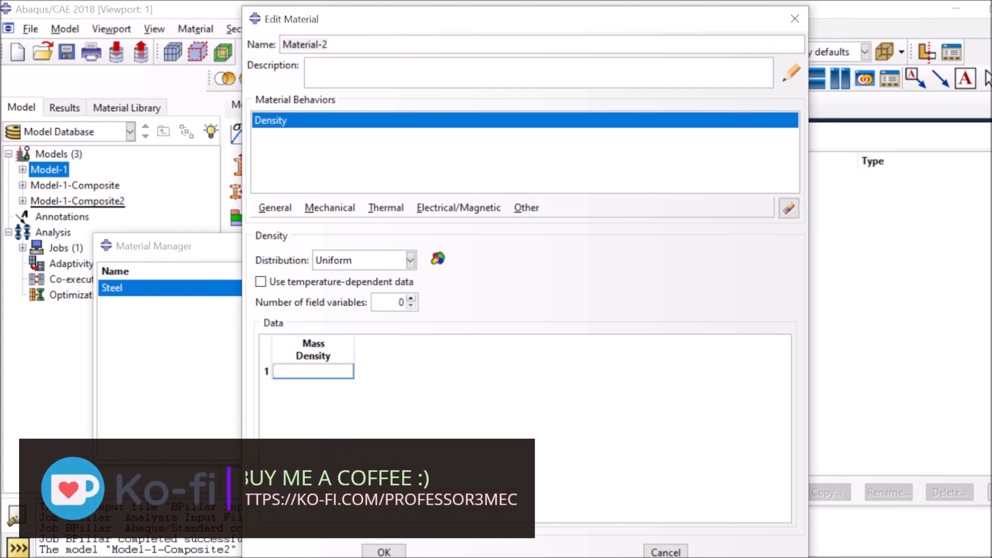
text(1600)
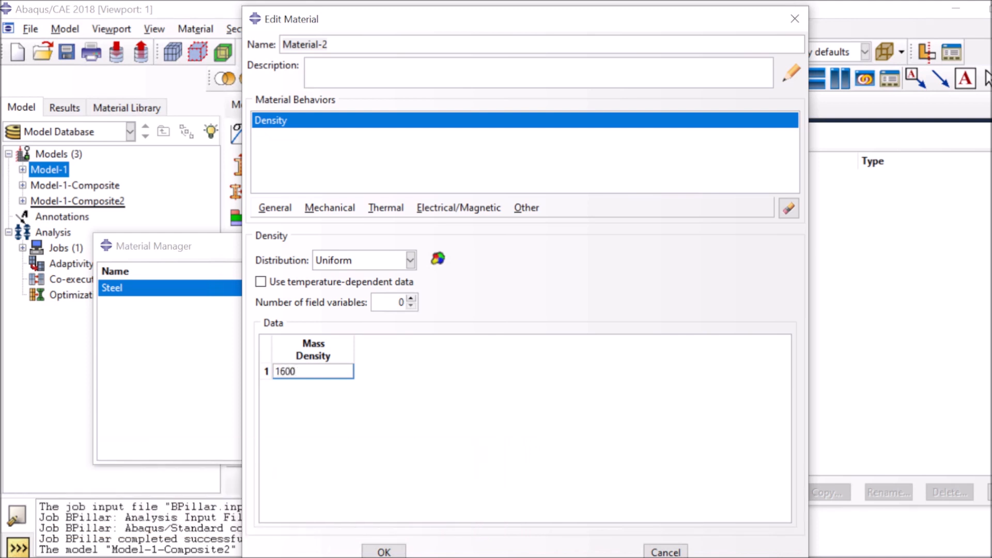
key(Return)
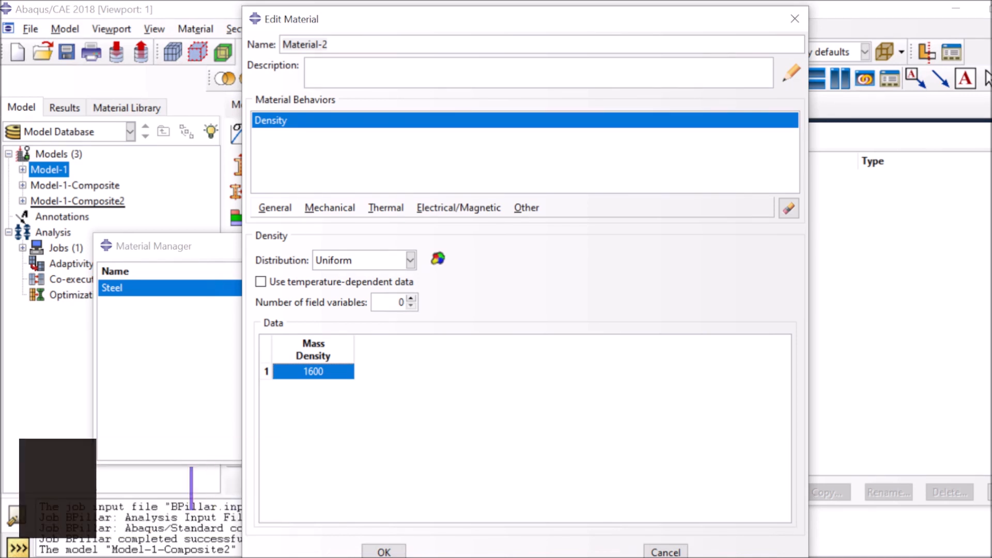
key(Return)
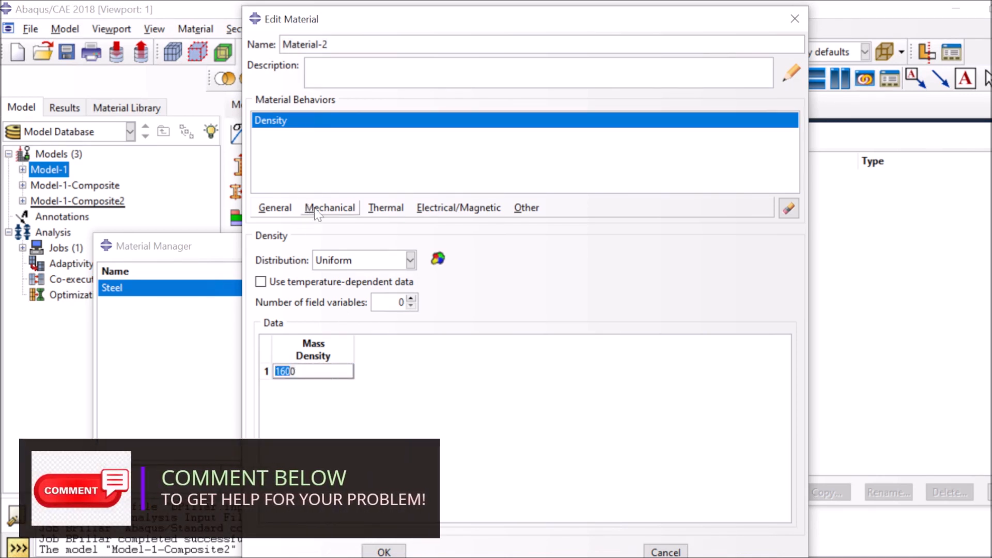
click(329, 209)
mouse_move(454, 234)
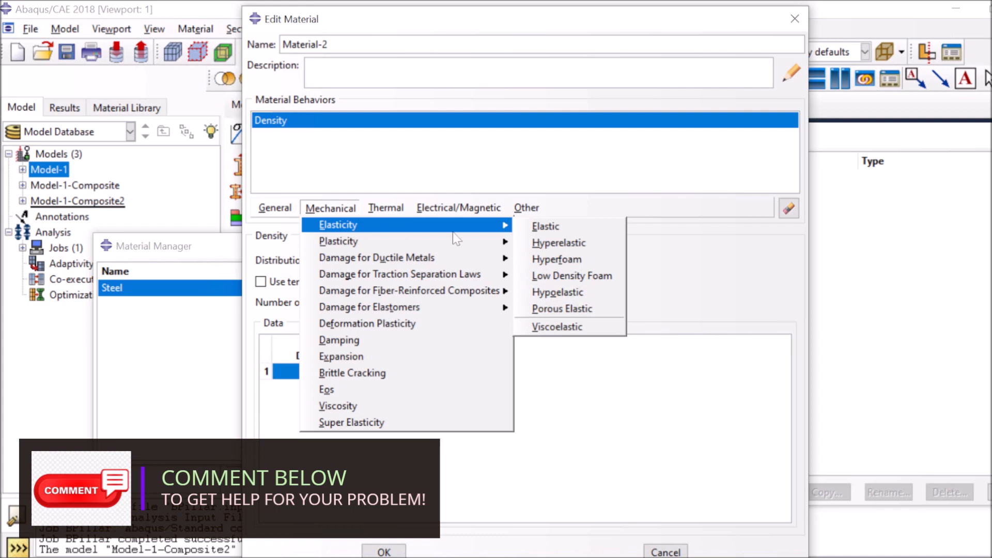
click(539, 228)
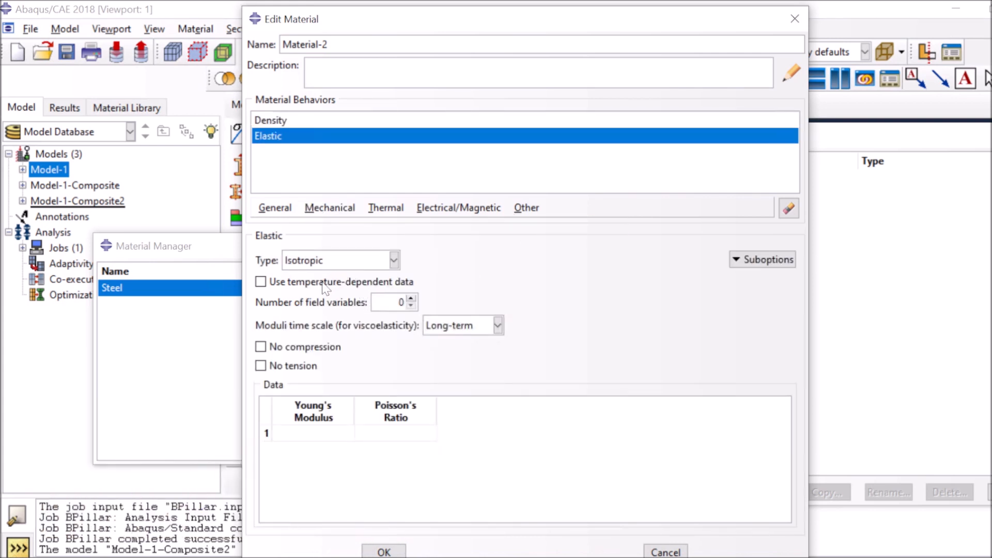
click(335, 260)
click(317, 296)
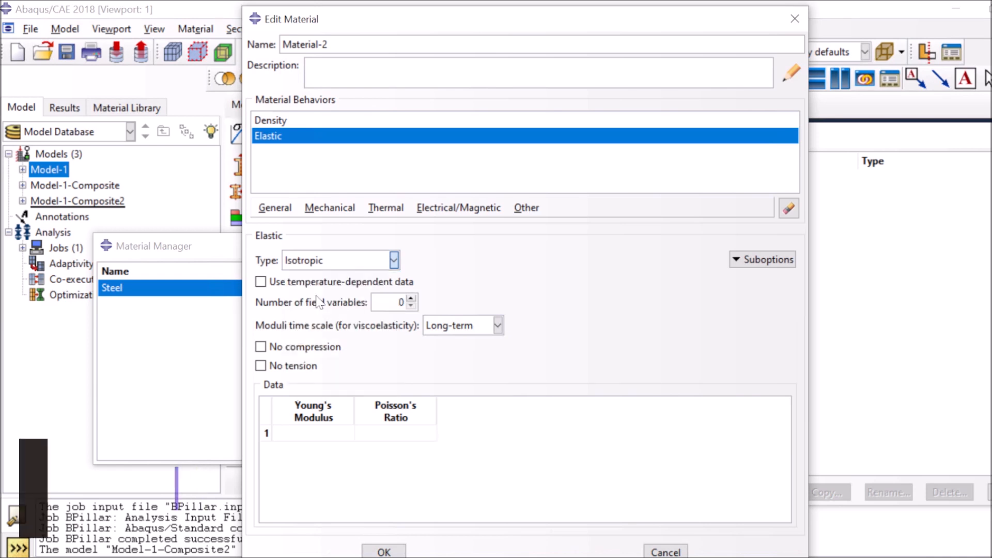
click(275, 421)
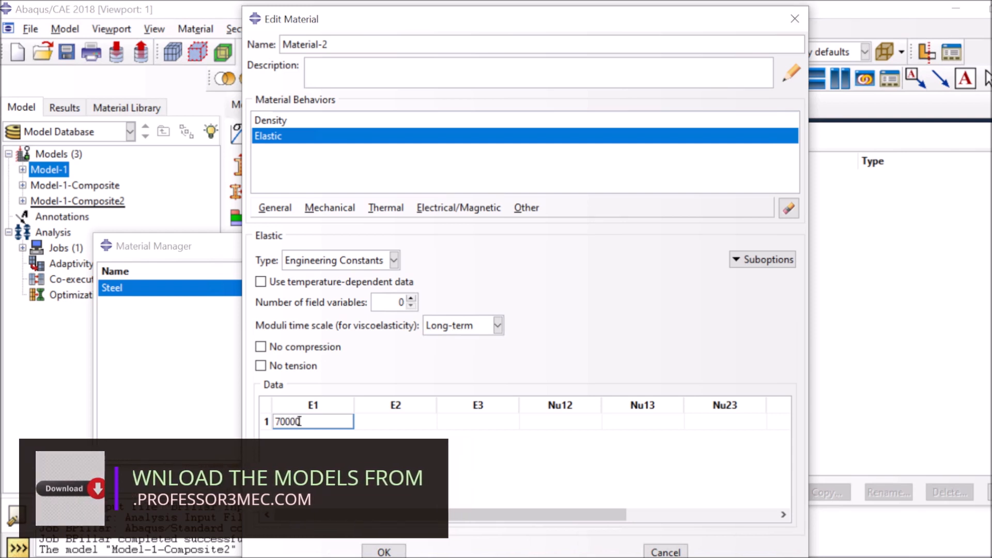
text(00000)
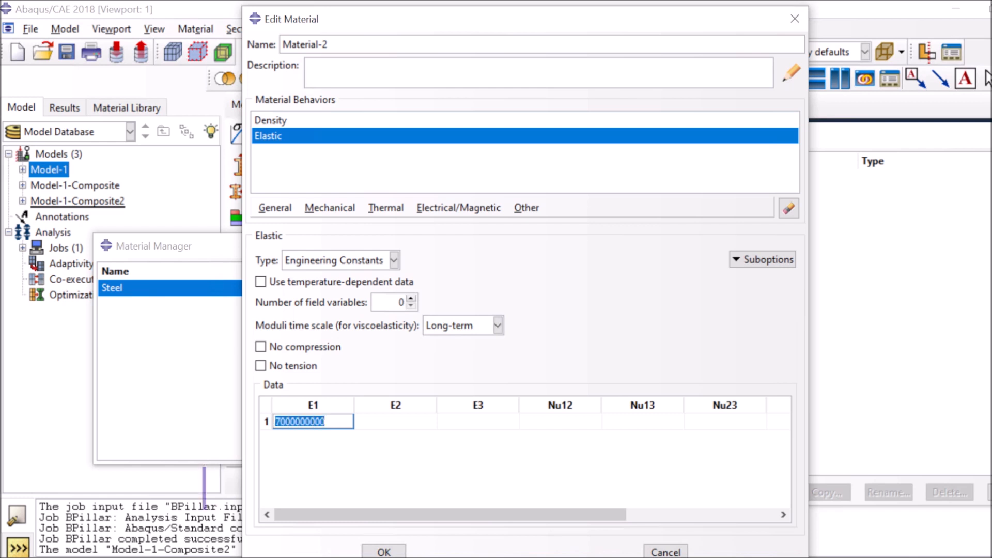
click(357, 421)
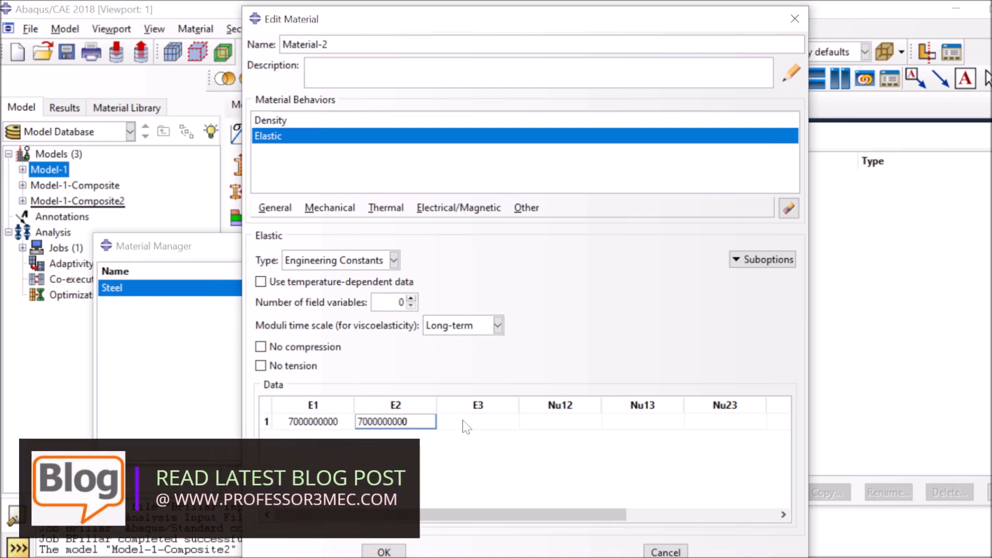
click(440, 421)
key(ctrl+v)
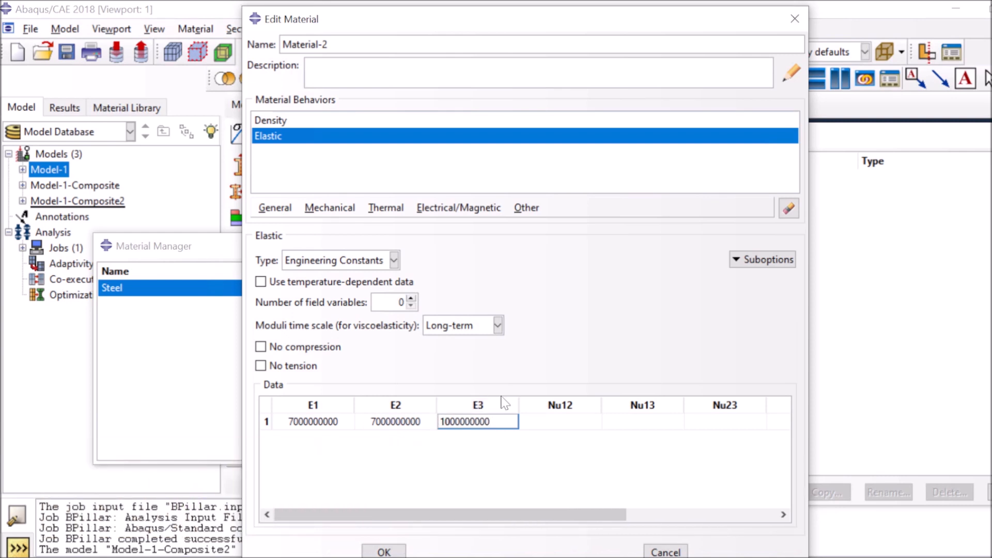
click(522, 421)
text(0)
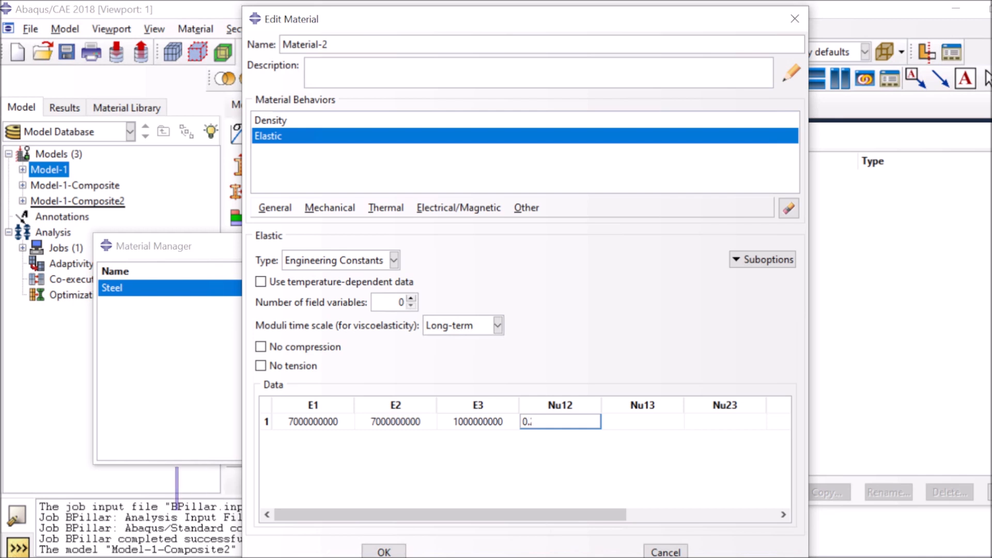
text(.22)
key(Tab)
text(0)
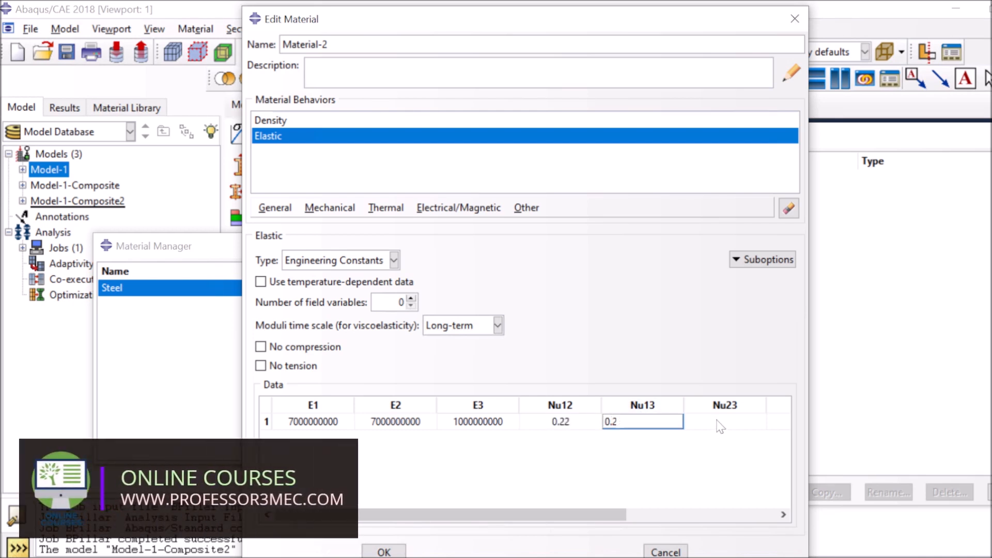
text(0.22)
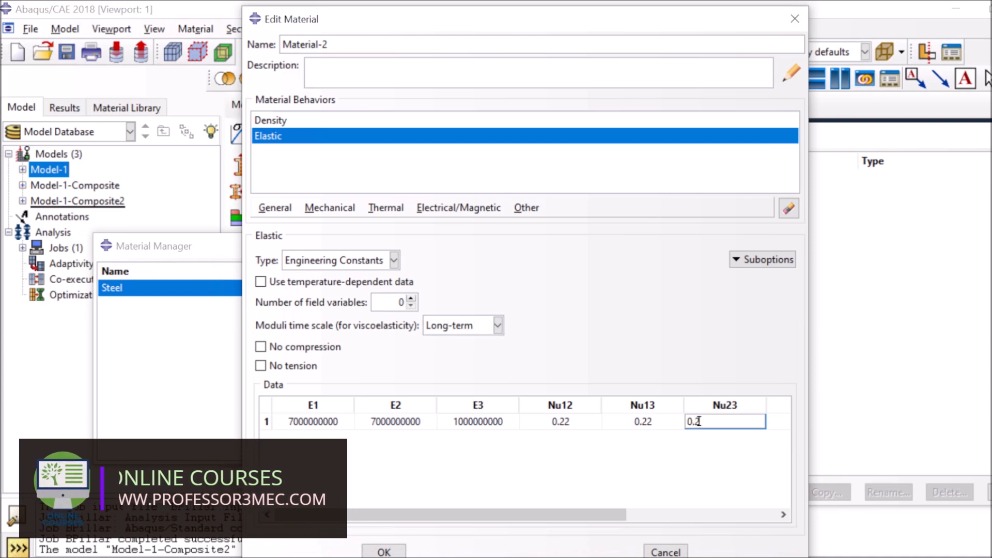
click(682, 514)
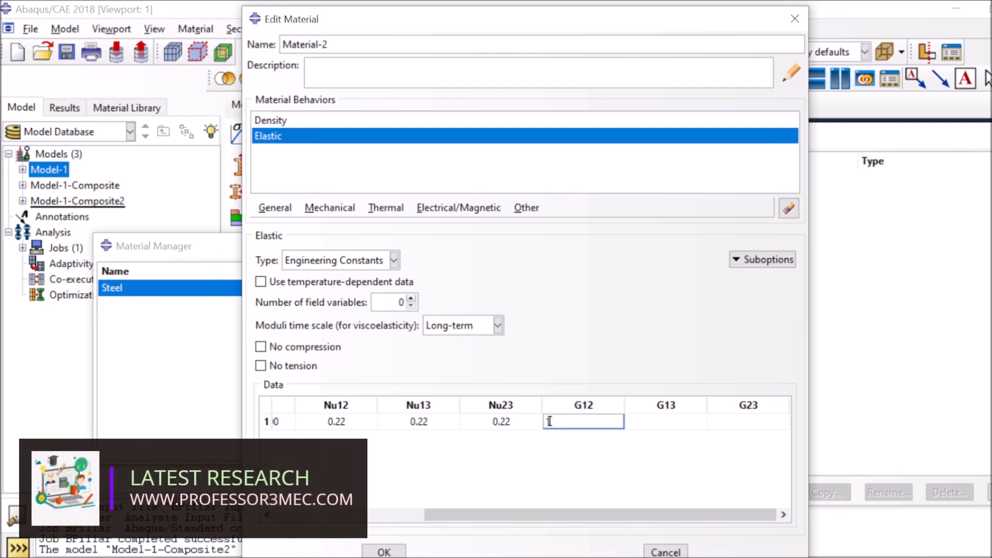
text(0000)
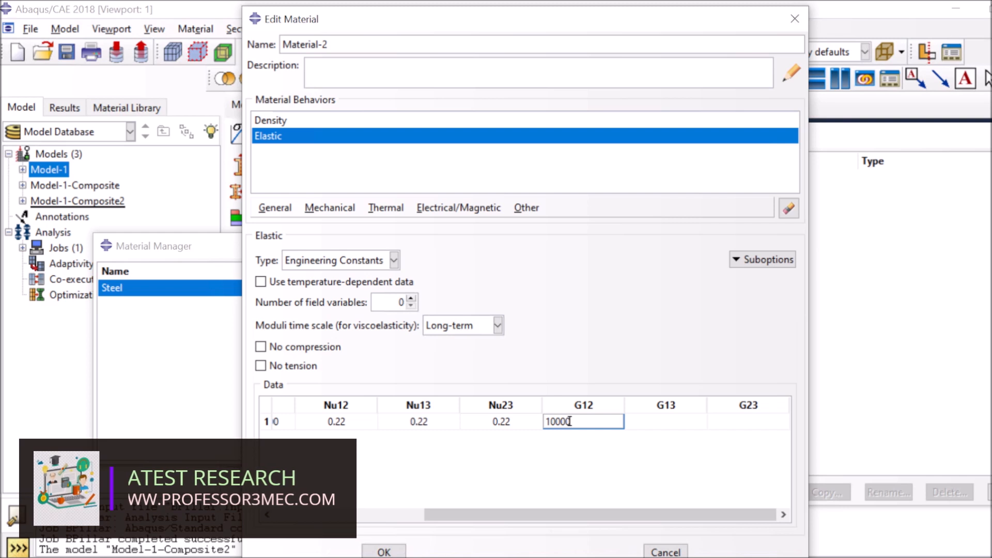
text(000)
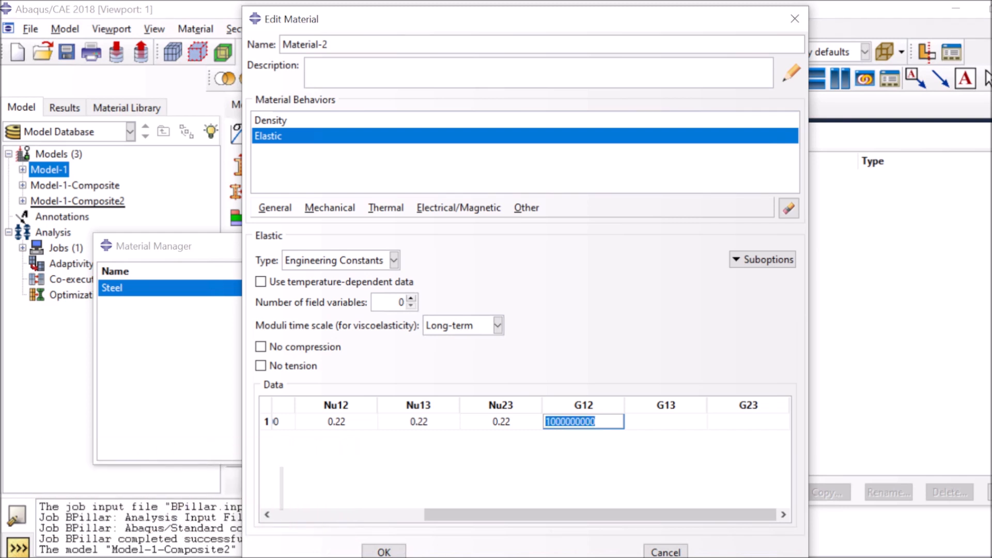
click(659, 422)
key(ctrl+v)
click(710, 421)
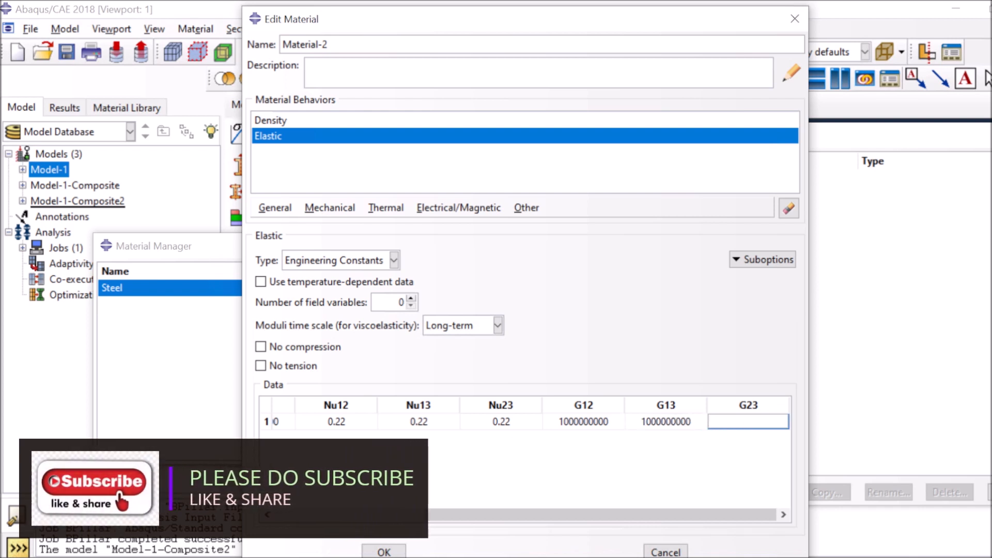
click(691, 424)
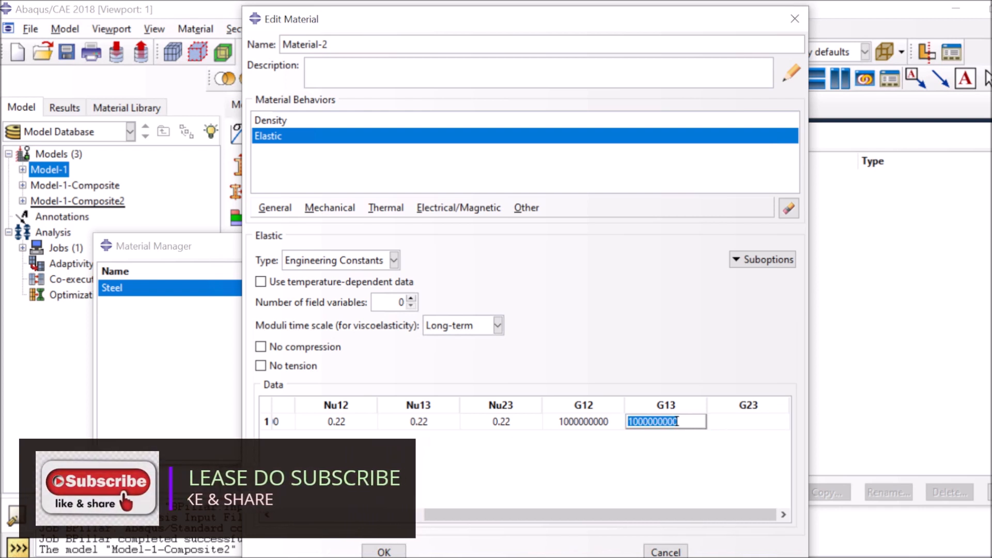
click(733, 424)
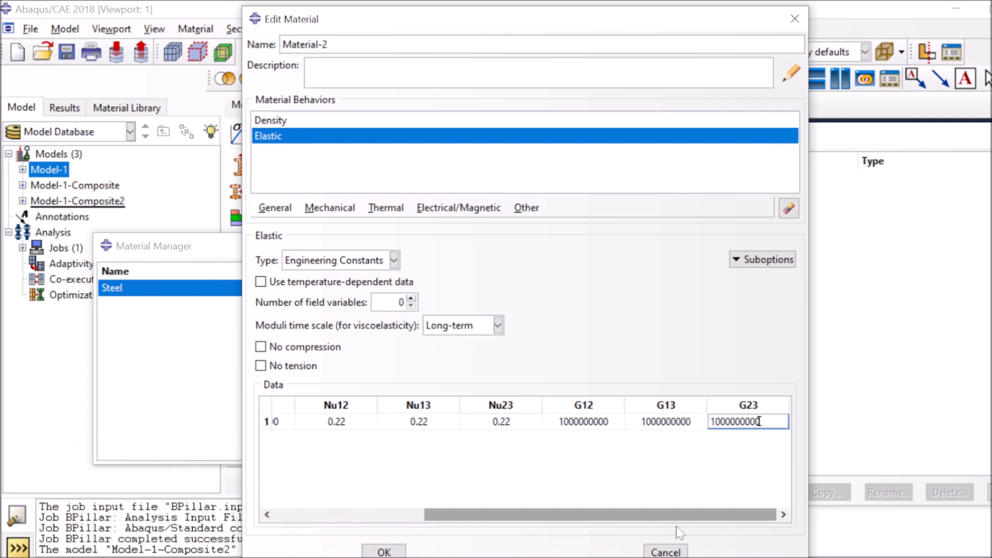
click(384, 552)
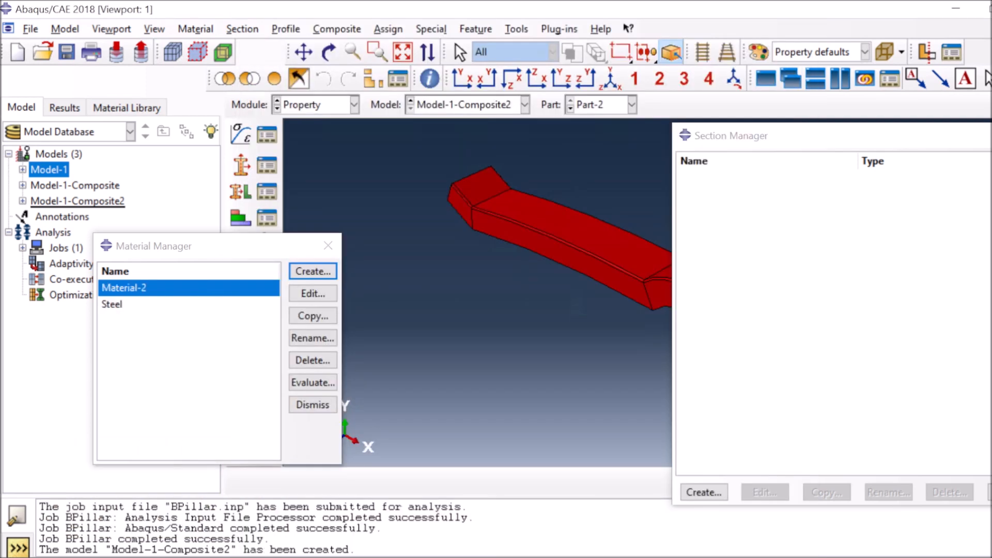
Create a composite shell section and set the first ply to Material-2 at 90 degrees
click(703, 492)
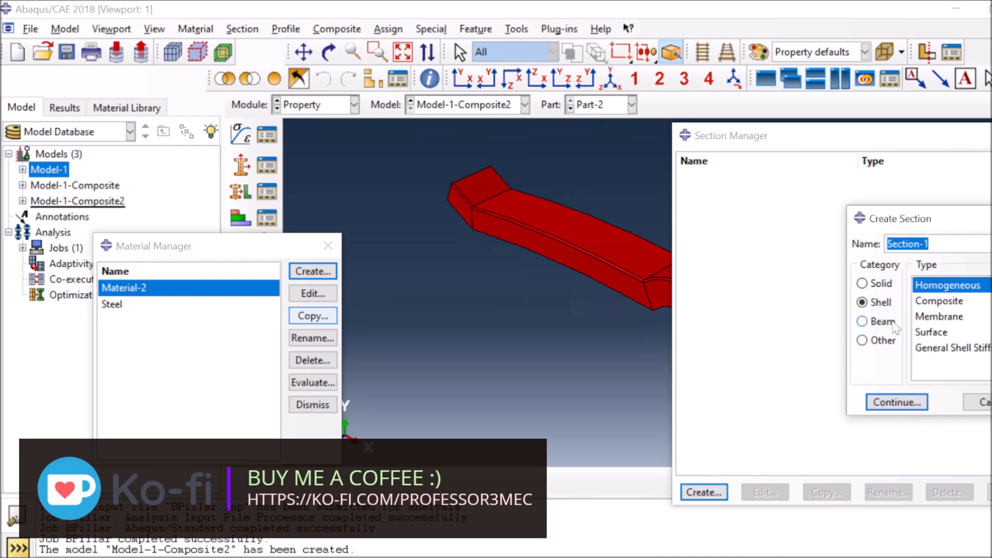
click(930, 302)
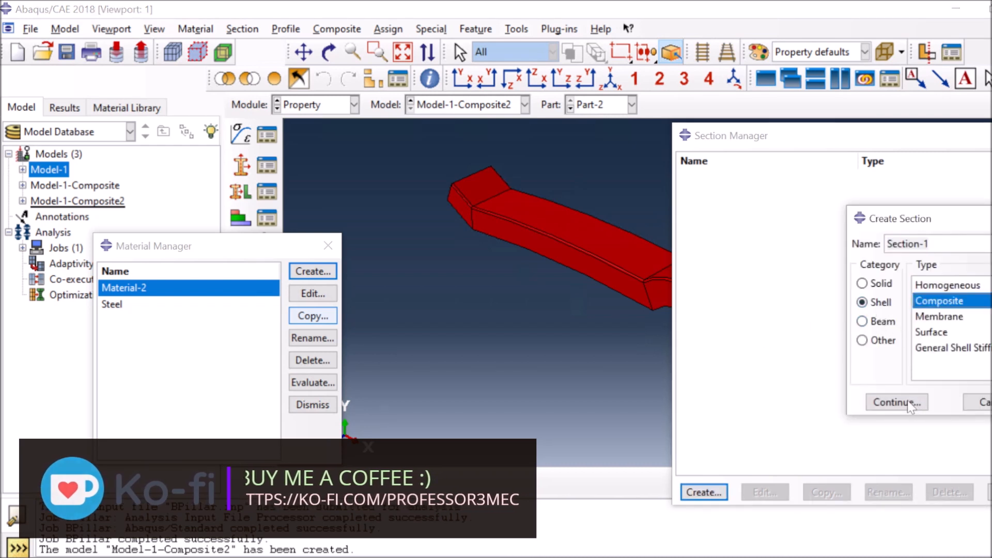
click(897, 403)
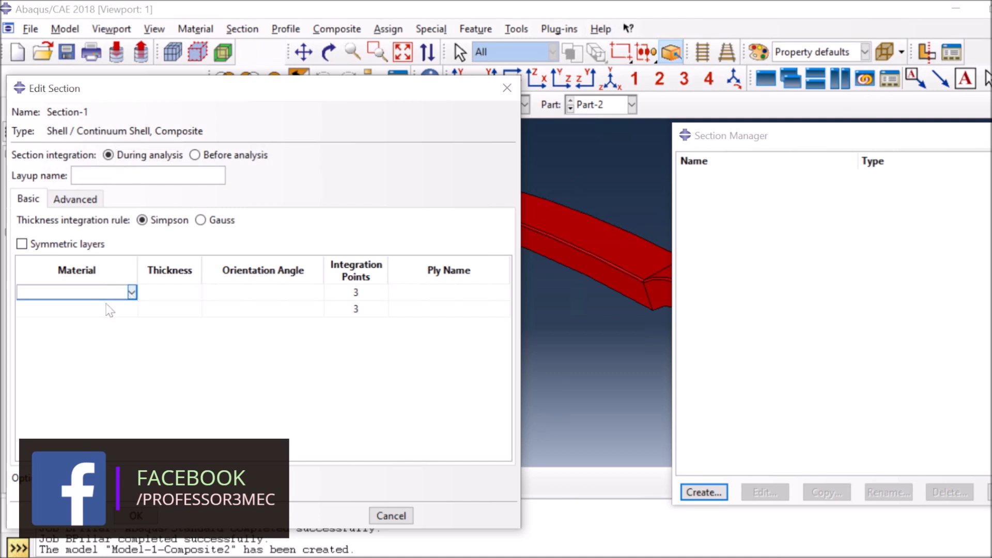
click(95, 293)
click(124, 305)
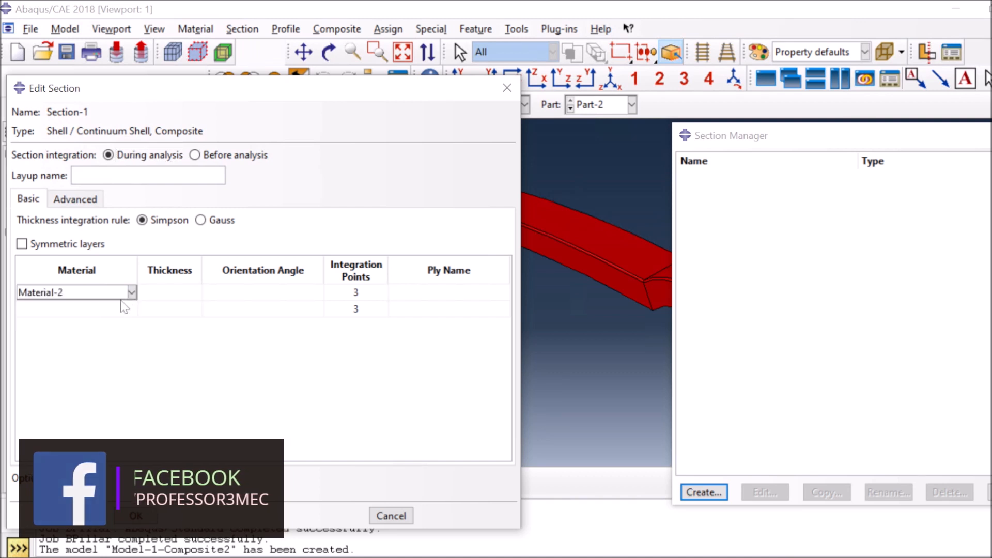
click(190, 295)
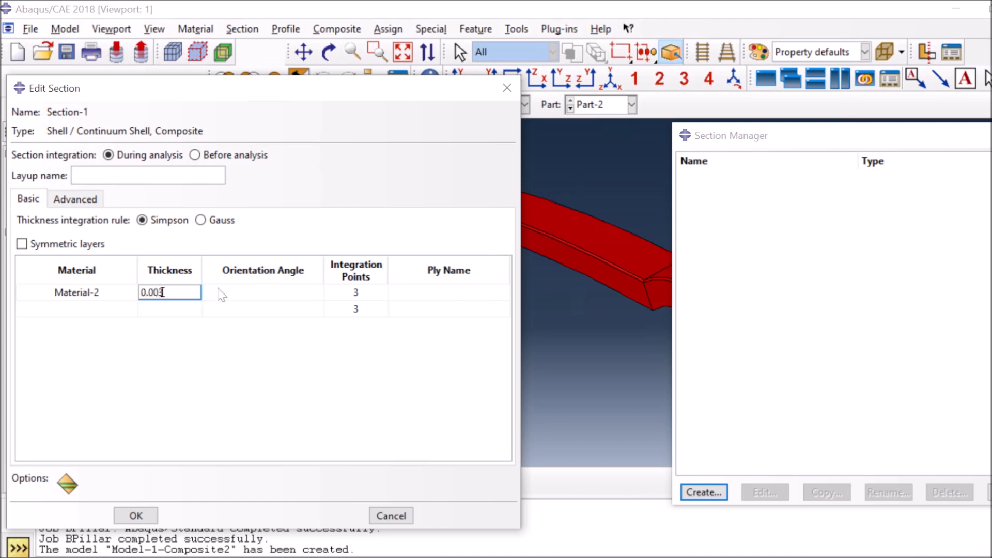
click(228, 301)
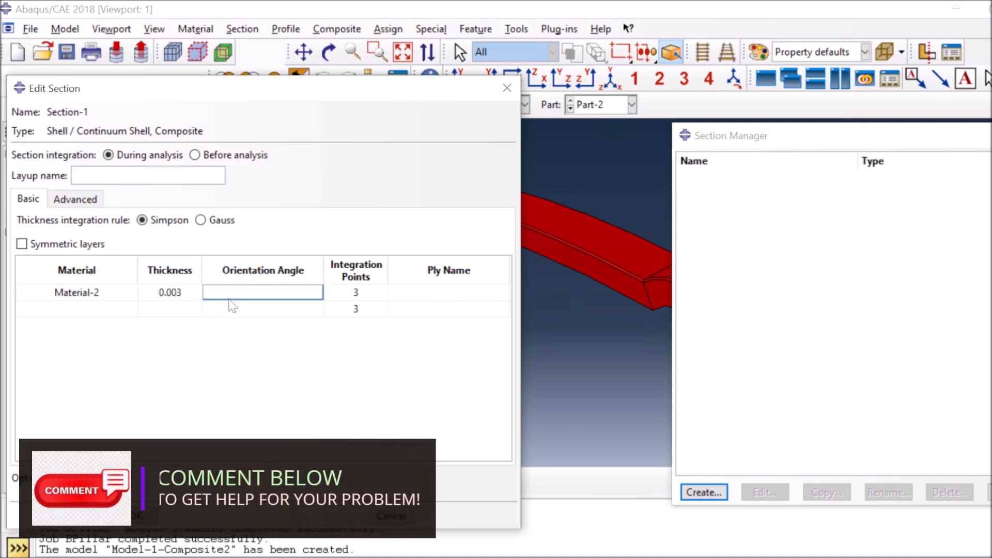
text(90)
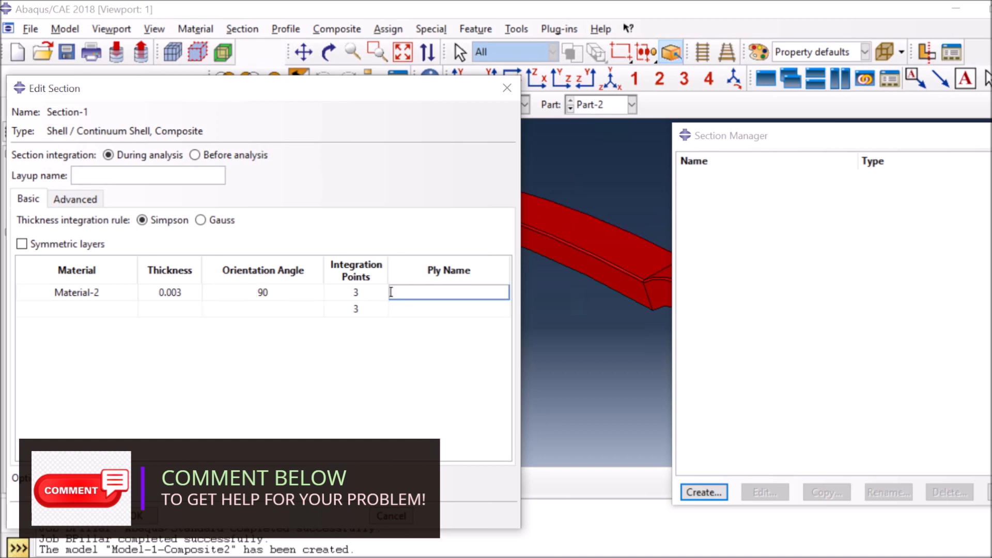
Set the second ply to Material-2, 0.003 thick, oriented at 0 degrees
click(117, 308)
click(132, 308)
click(107, 324)
click(140, 308)
text(0.0)
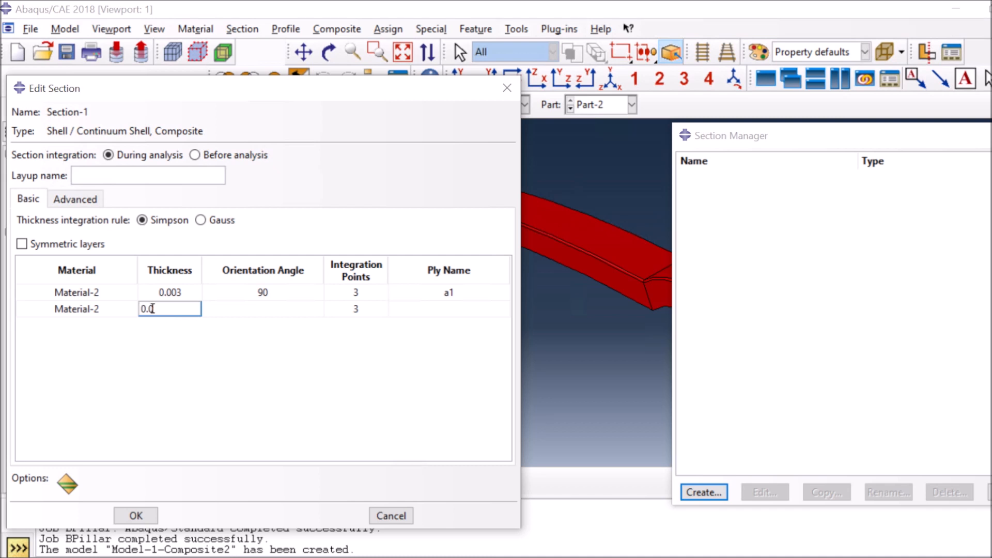
text(03)
key(Tab)
text(0)
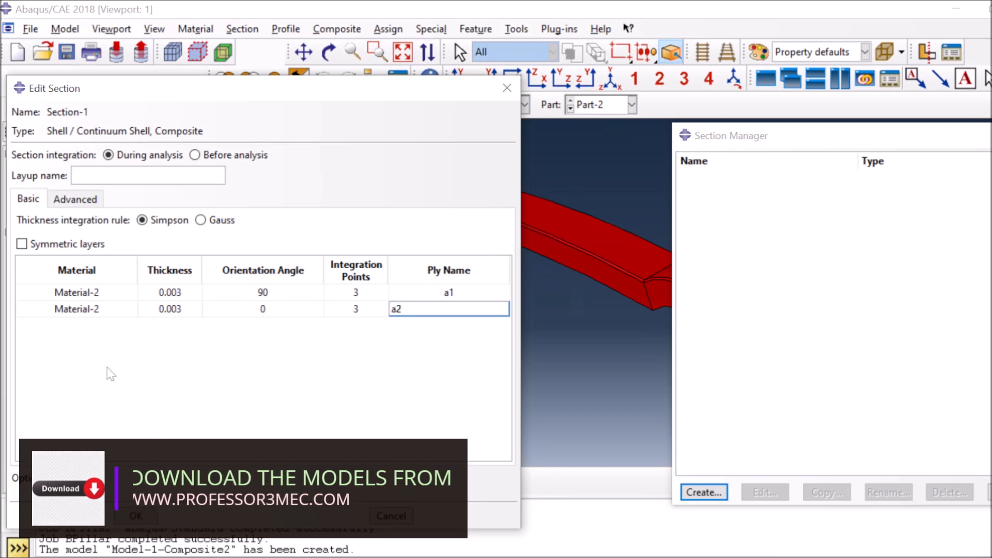
Add third and fourth ply rows to the layup table
right_click(103, 305)
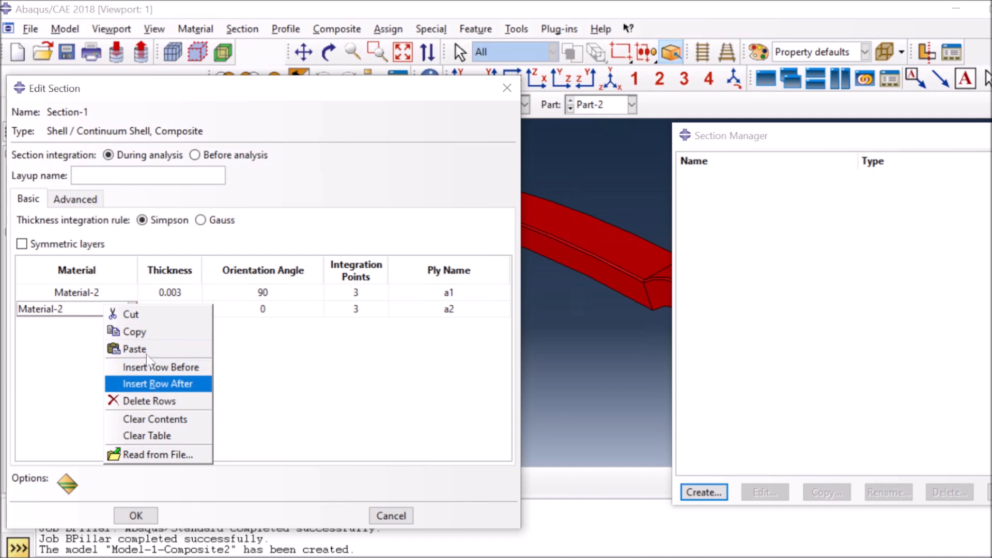
click(136, 331)
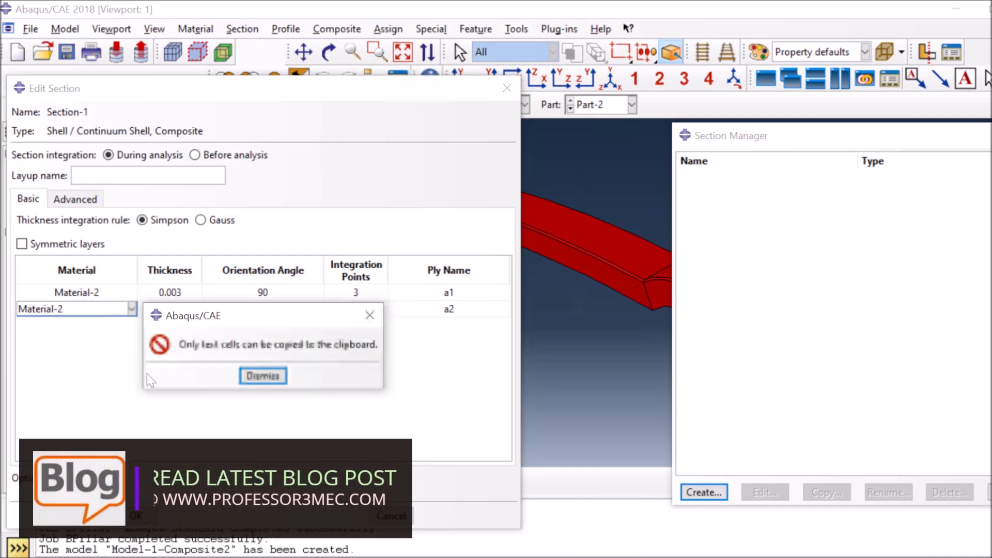
key(Return)
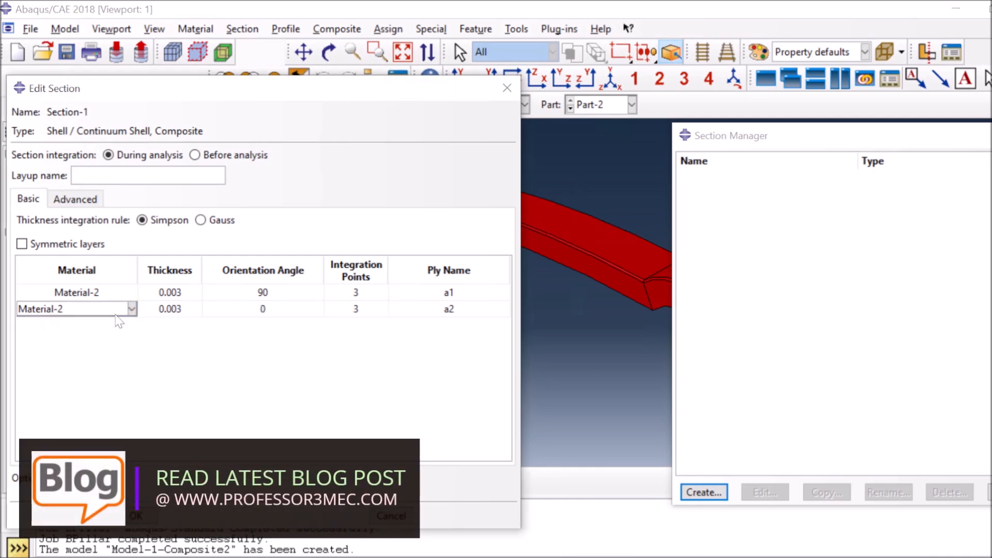
right_click(114, 316)
click(165, 394)
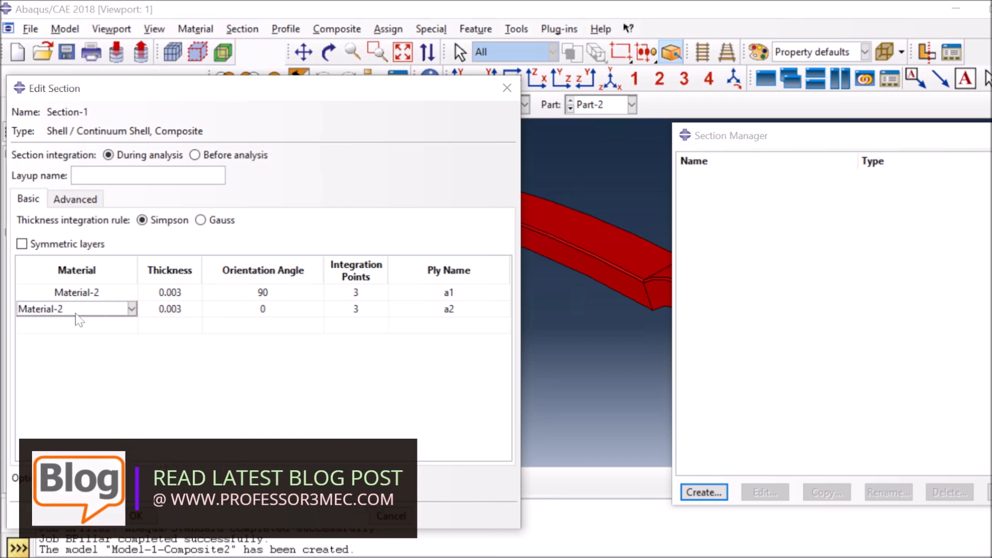
right_click(75, 311)
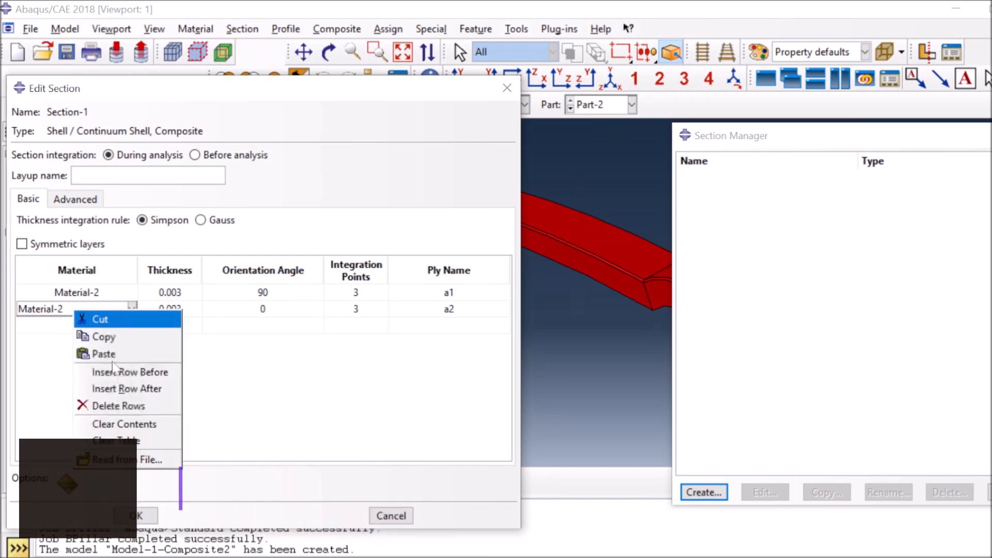
click(121, 389)
Give the third and fourth plies Material-2 with 0.003 thickness
click(58, 332)
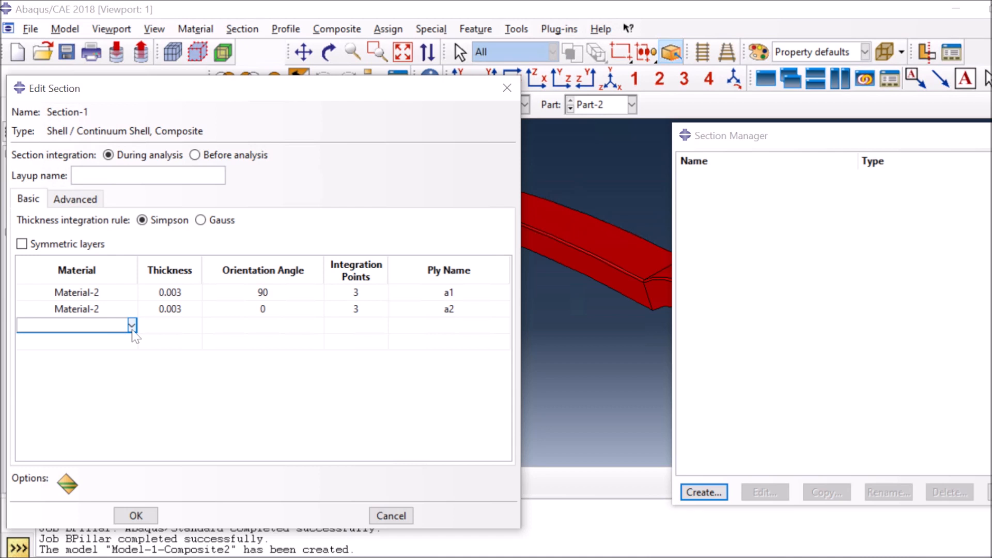
click(132, 325)
click(52, 339)
click(129, 342)
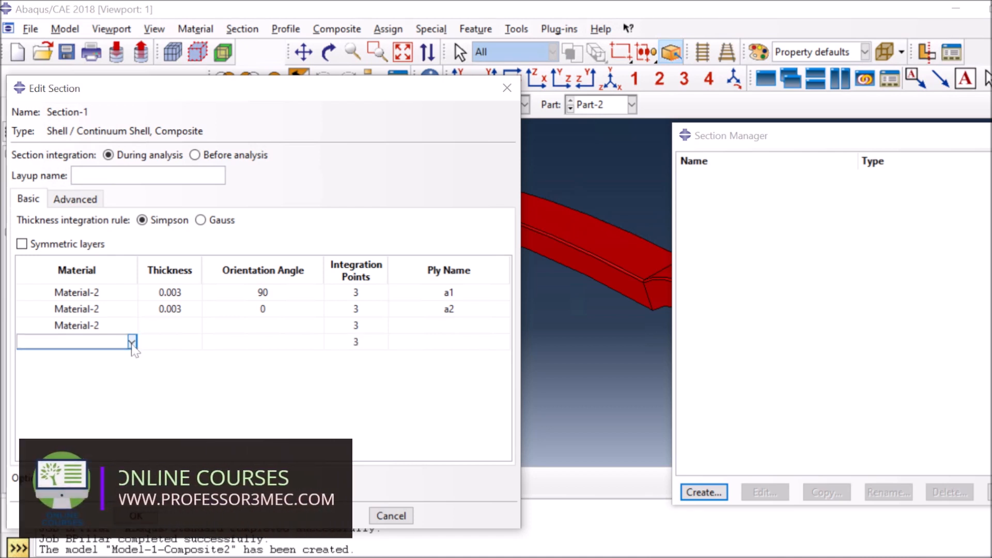
click(132, 342)
click(103, 358)
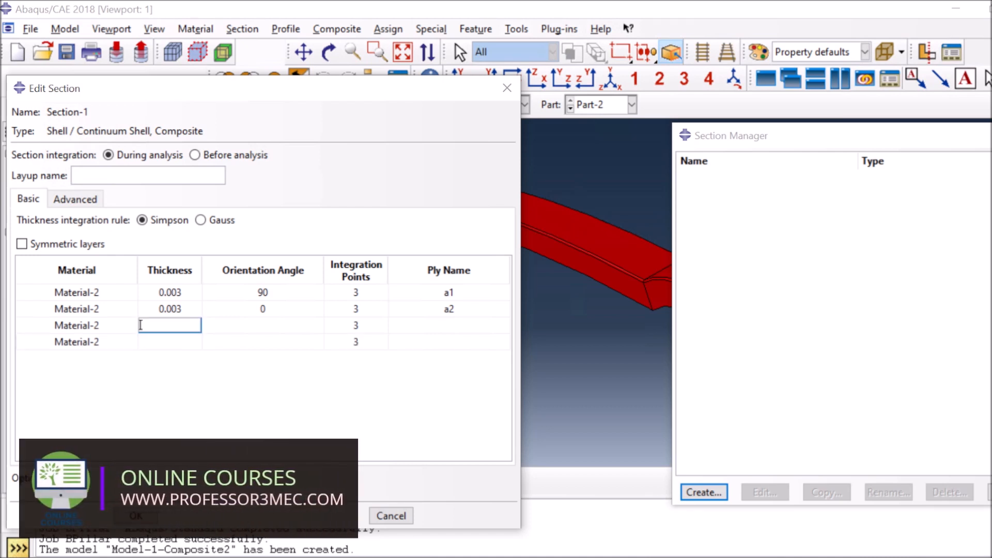
text(0.003)
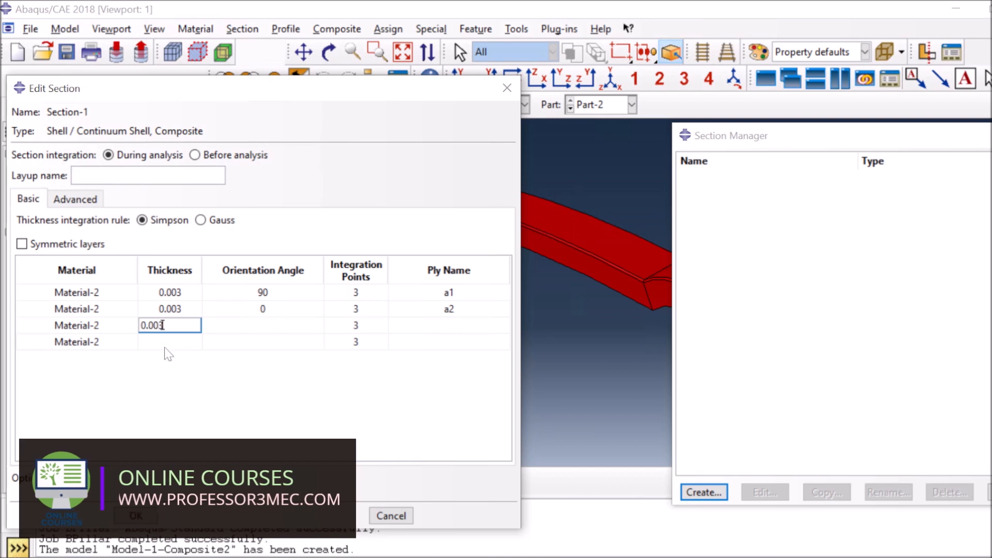
click(164, 348)
text(0.003)
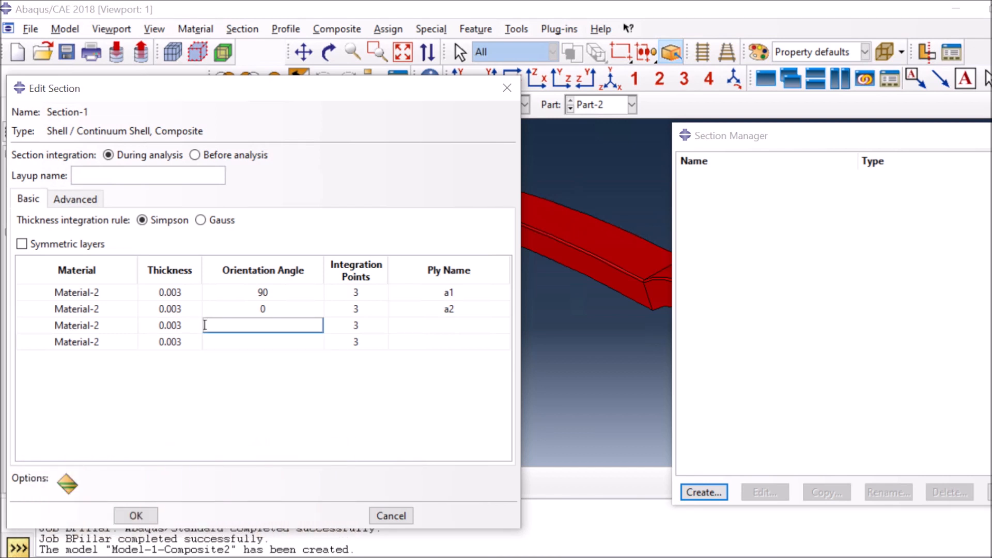
Enter the remaining orientation angles, name plies a3 and a4, and save Section-1
click(250, 345)
text(9)
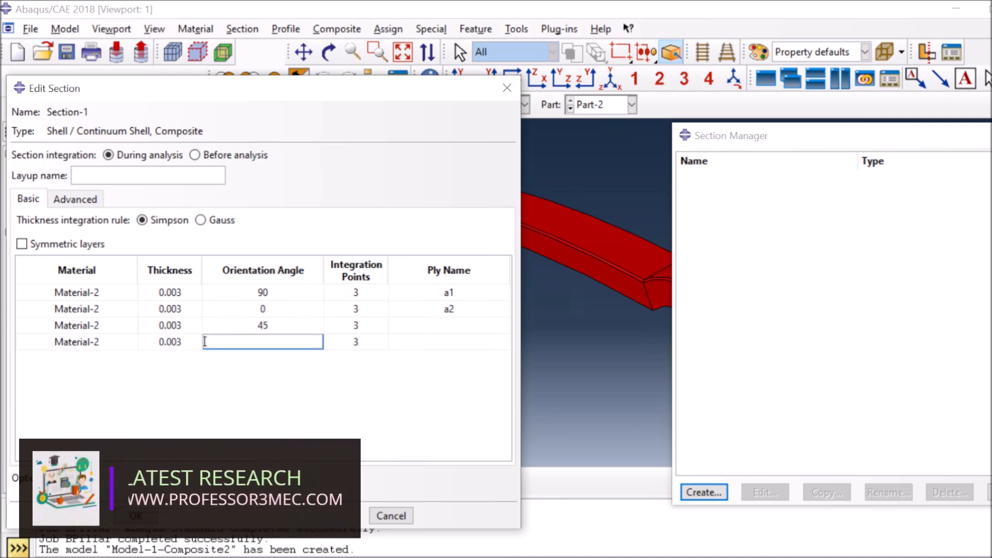
text(0)
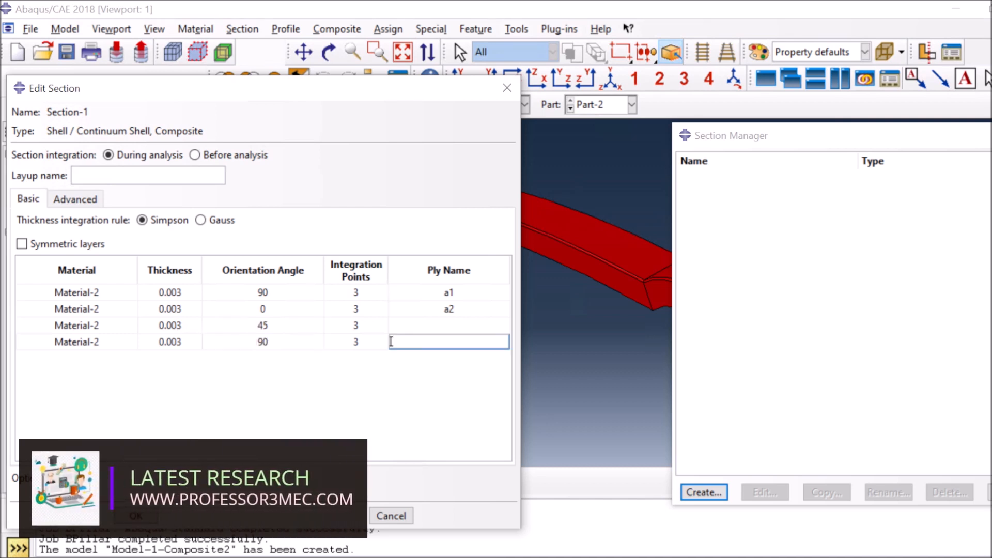
text(a3)
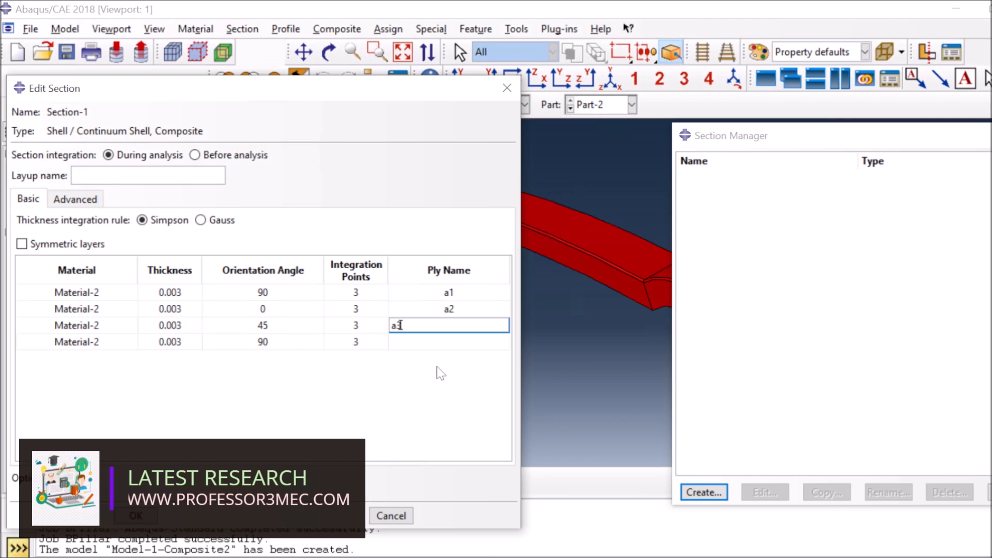
click(436, 343)
text(a4)
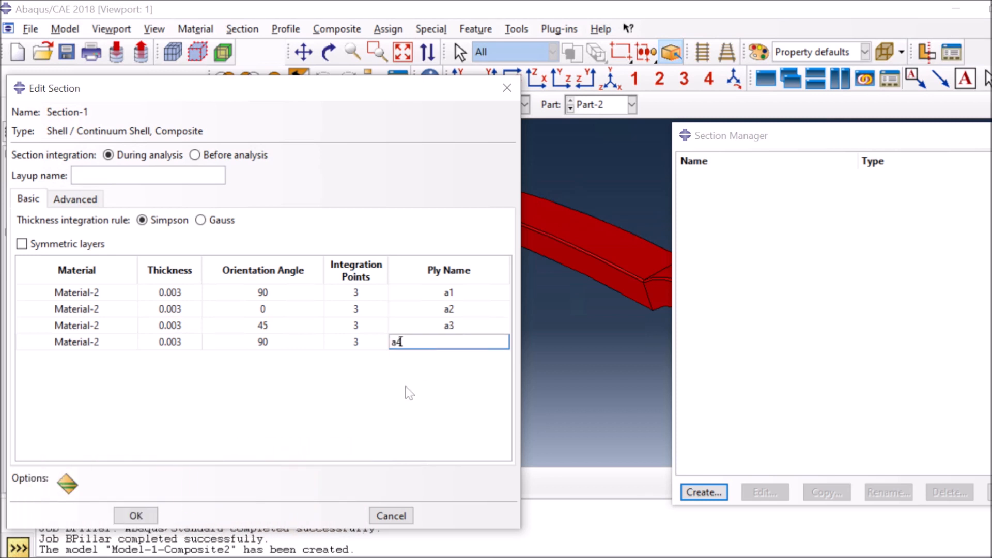
click(132, 515)
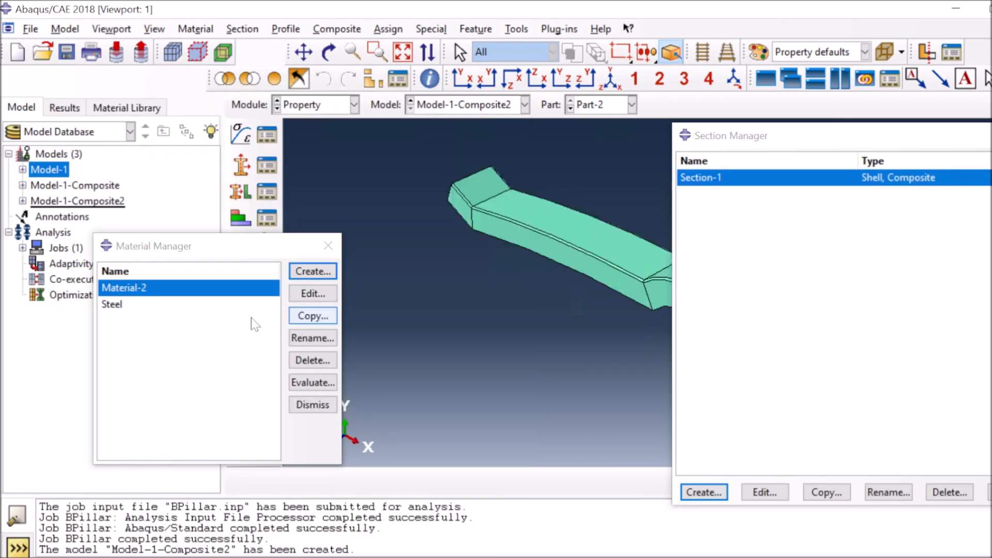
Review the existing Section-1 assignment and then delete it
click(327, 245)
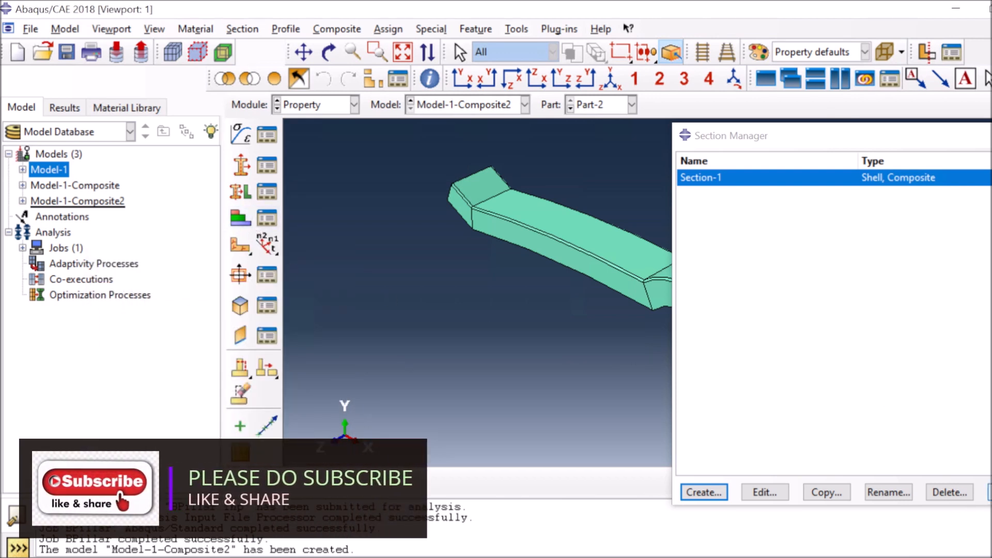
click(268, 194)
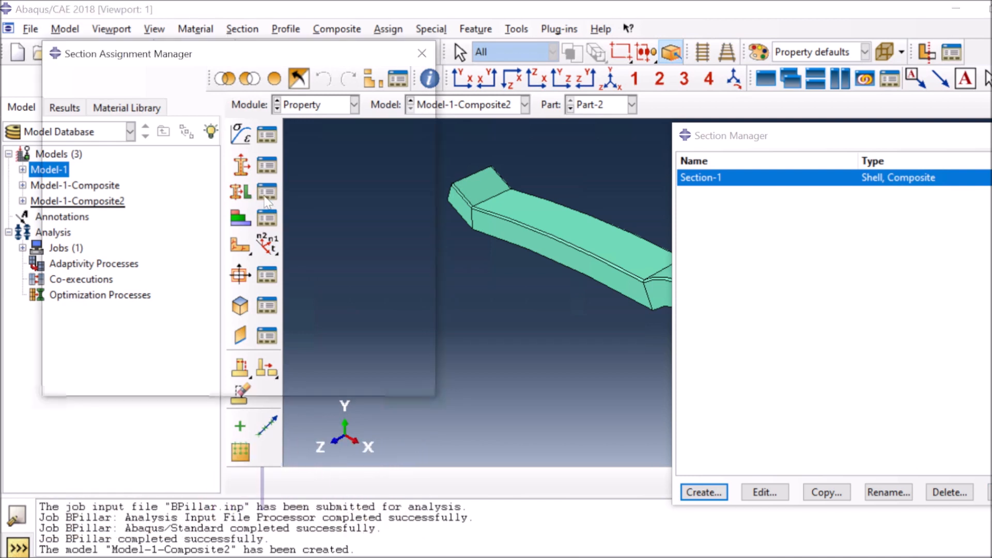
click(165, 98)
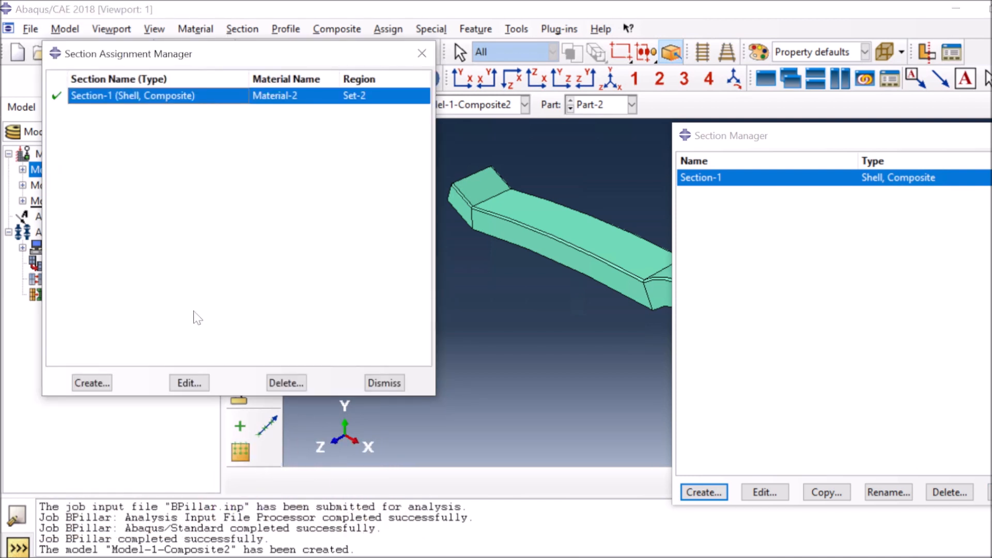
click(191, 383)
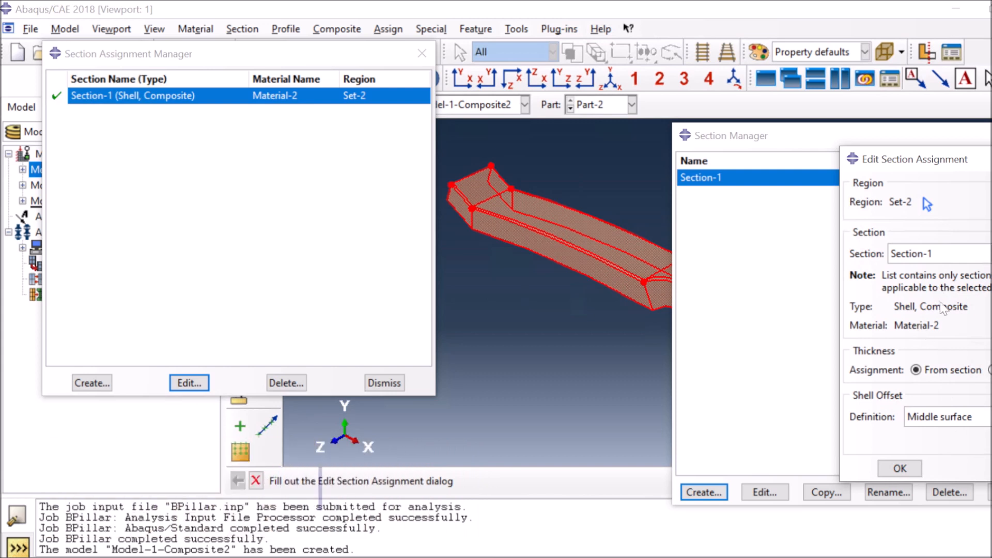
click(899, 468)
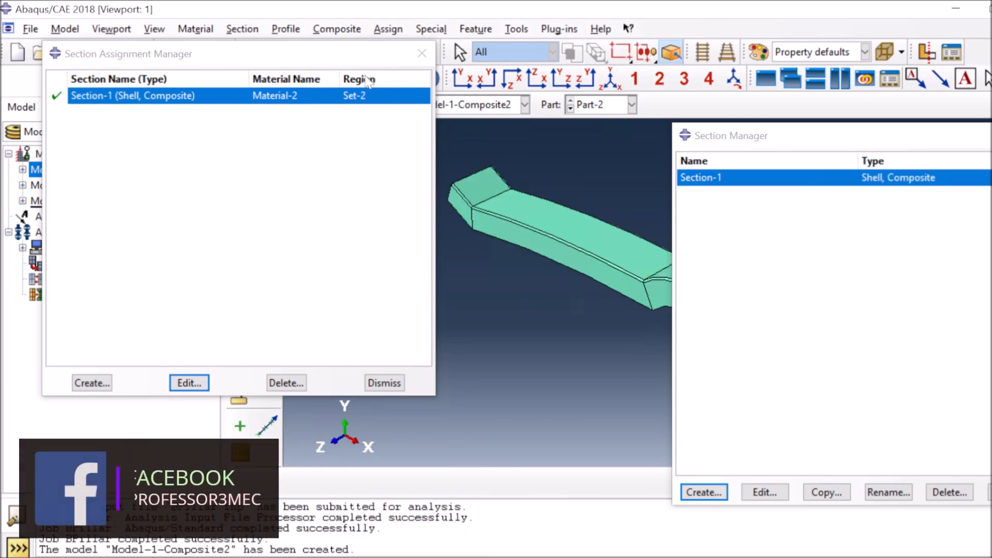
click(286, 383)
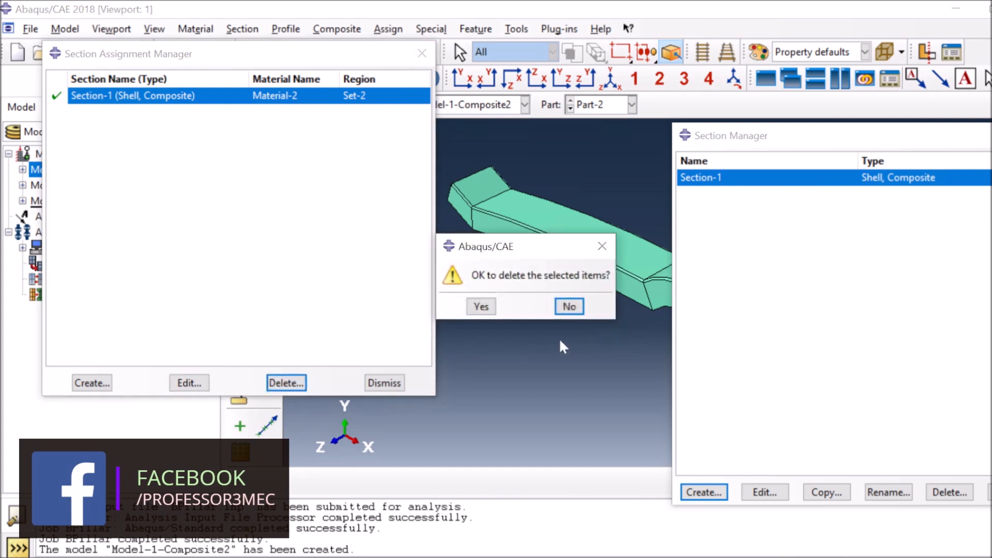
key(Return)
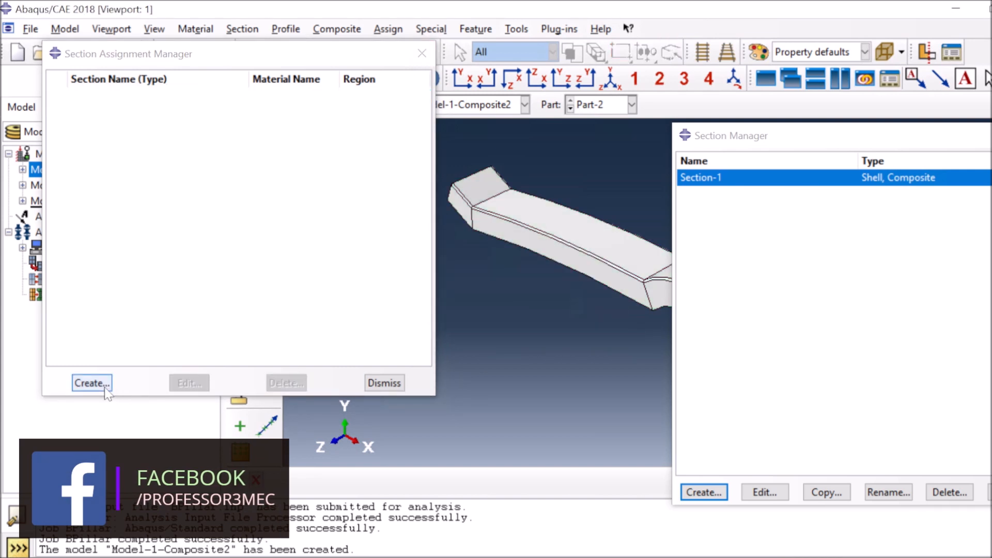
Assign Section-1 to the whole B-pillar part as region Set-3
click(92, 382)
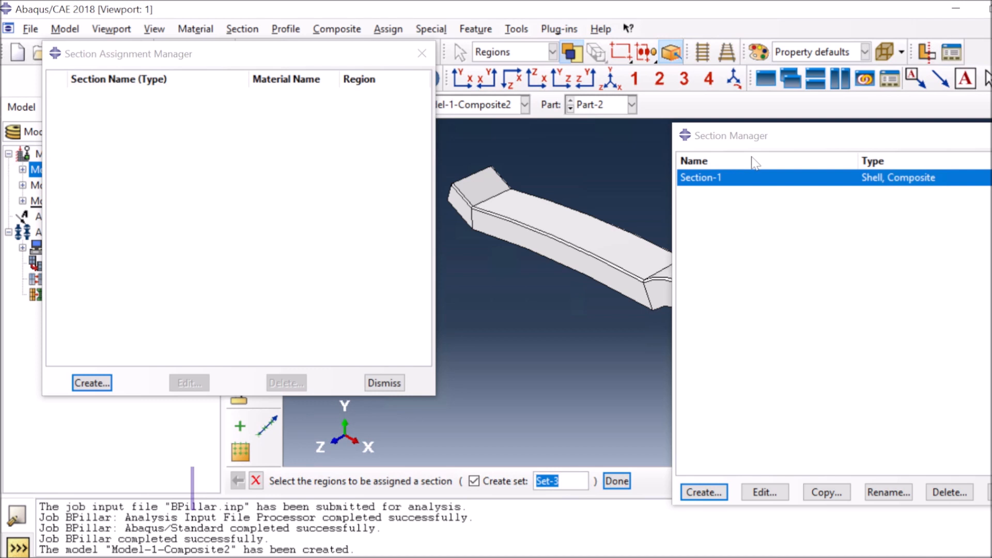
click(880, 161)
key(Escape)
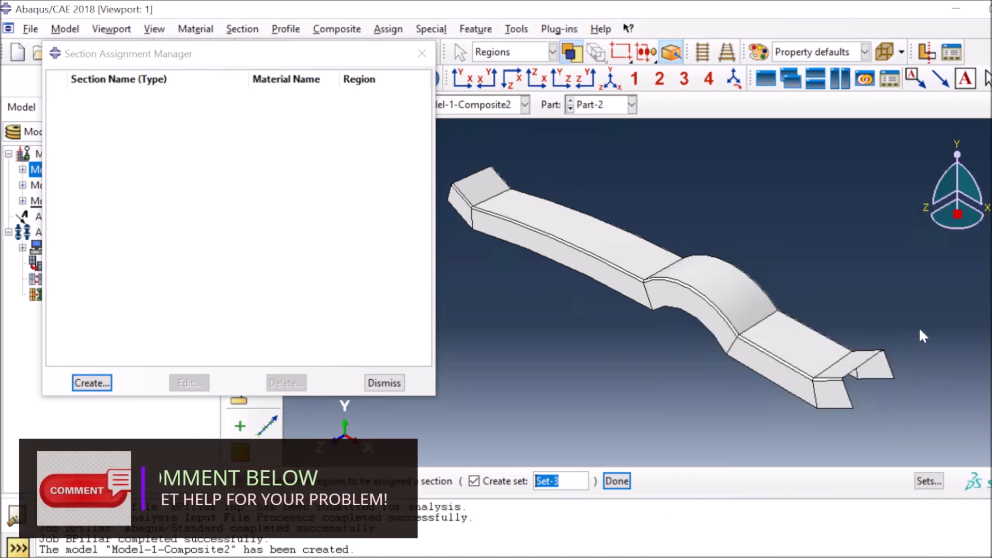
drag(446, 143, 931, 430)
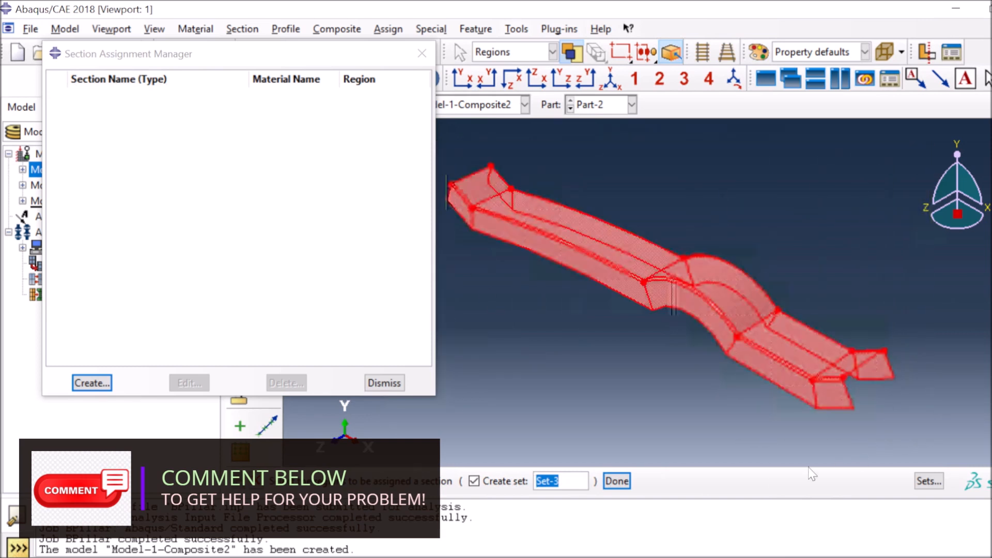
click(616, 481)
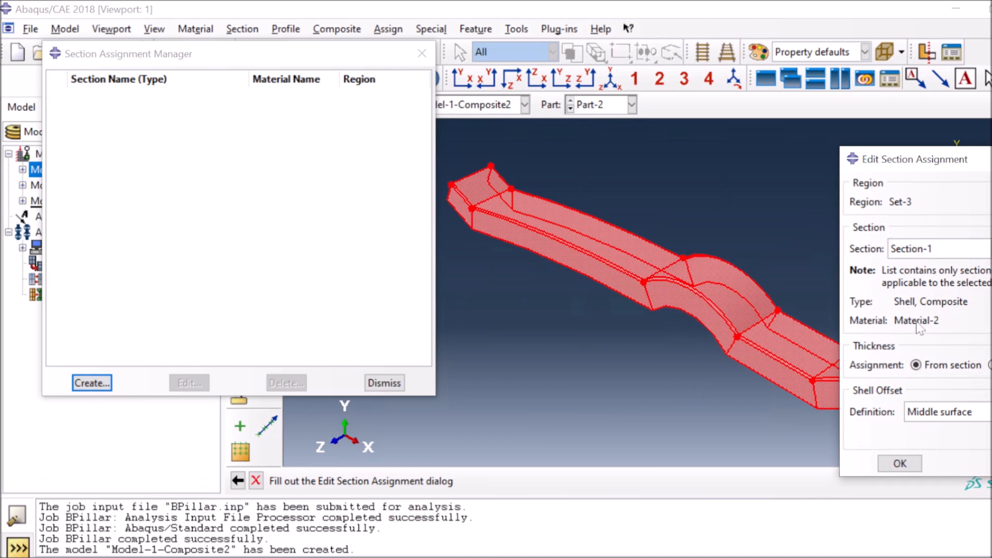
click(901, 463)
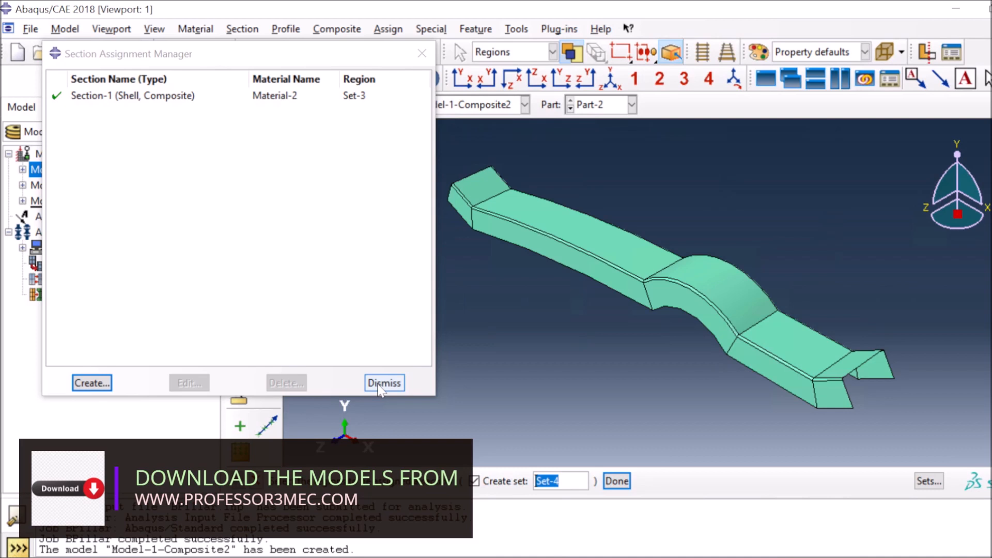
click(382, 383)
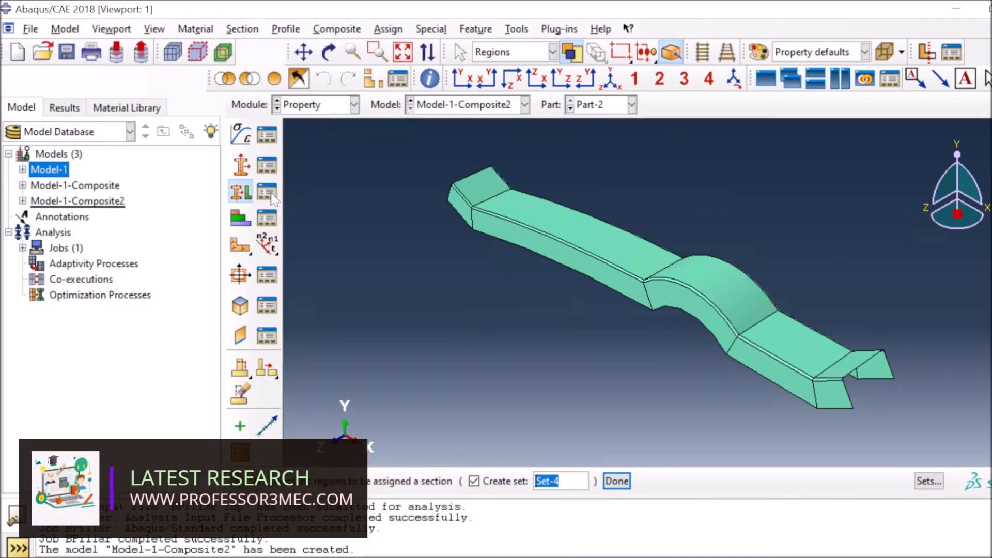
Switch modules from Property through Step and Interaction to the Job module
click(317, 111)
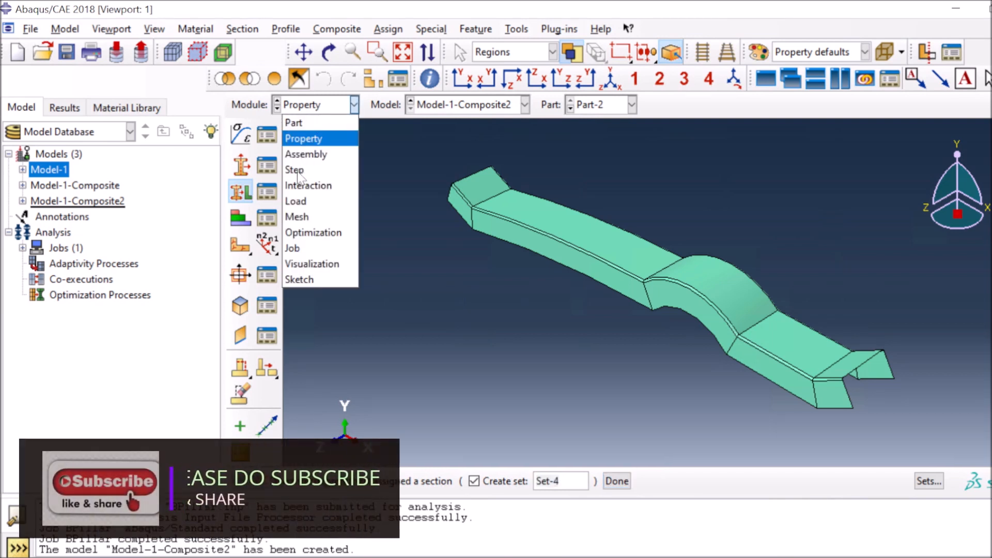
click(298, 172)
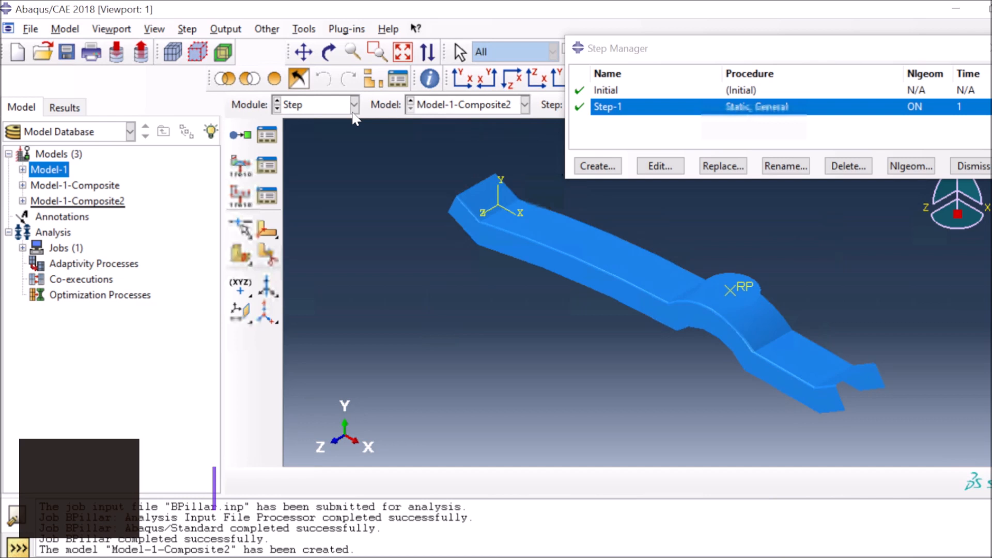
click(352, 110)
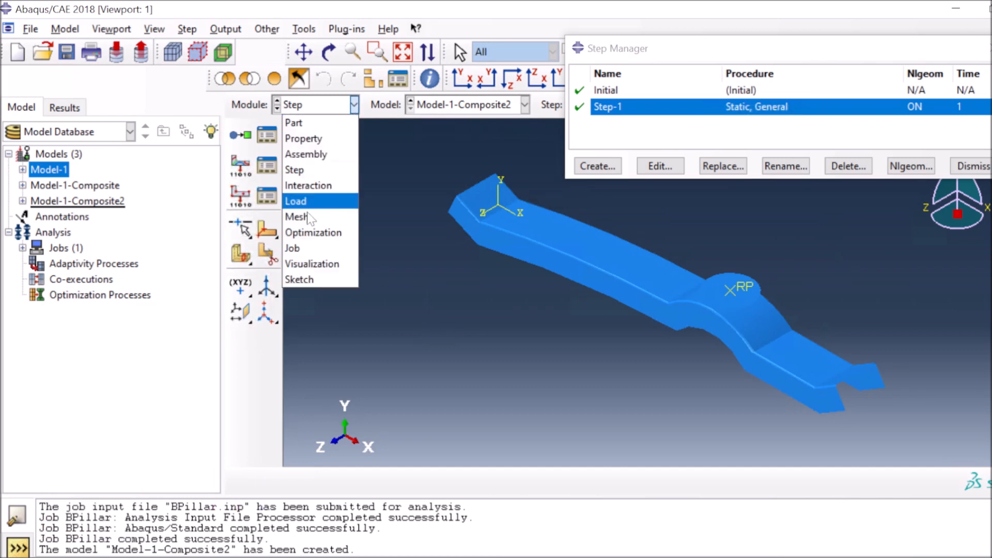
click(317, 186)
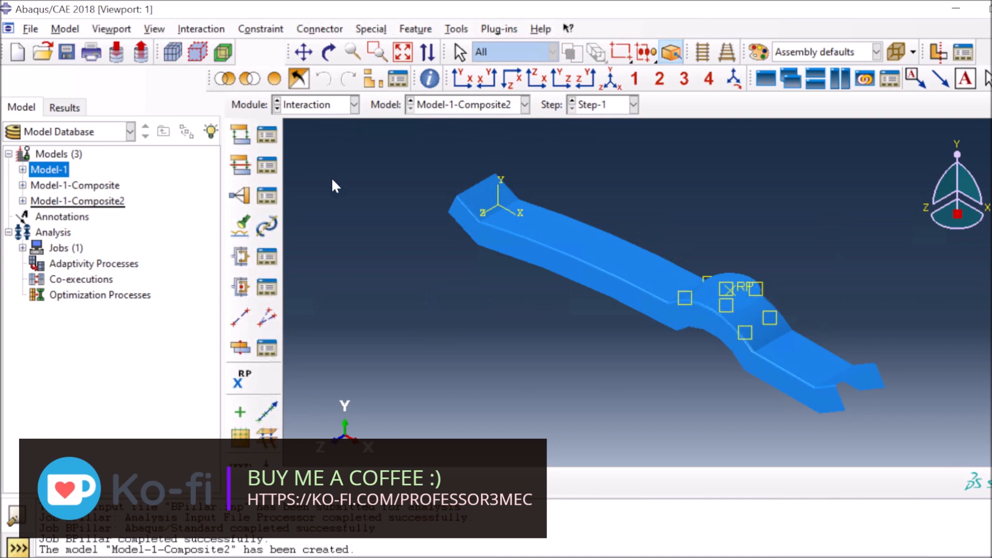
click(353, 104)
click(328, 248)
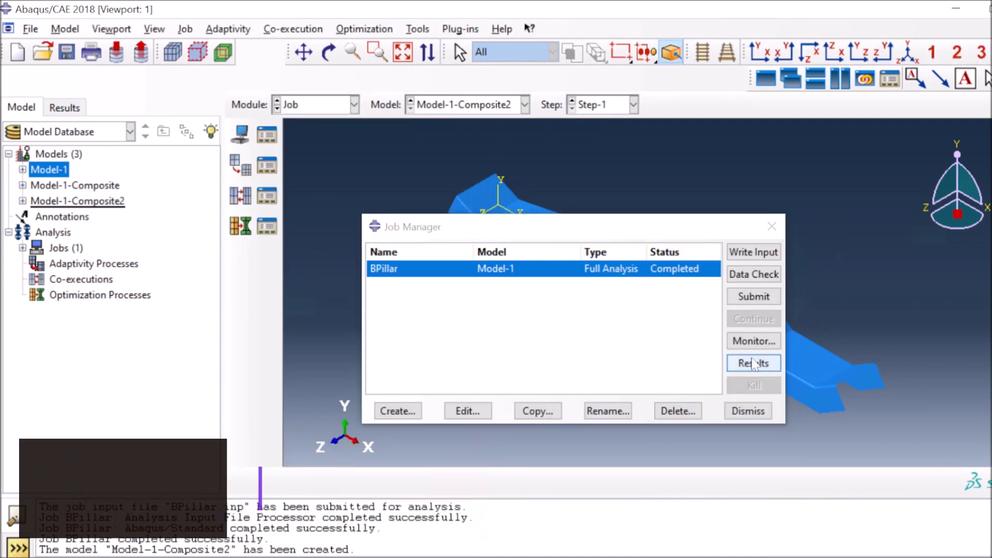
Delete the old BPillar job and create a new job named BPillar_Composite
click(673, 410)
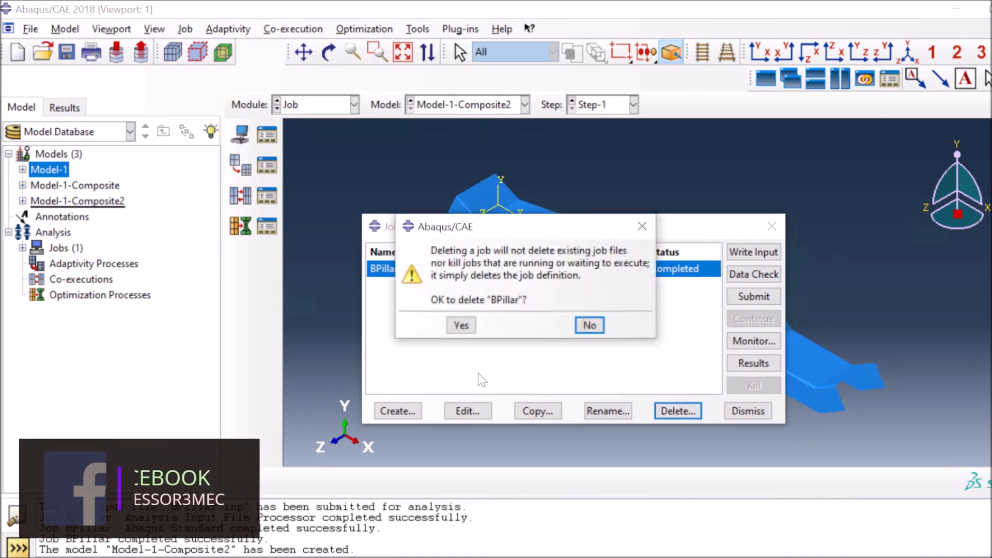
click(461, 326)
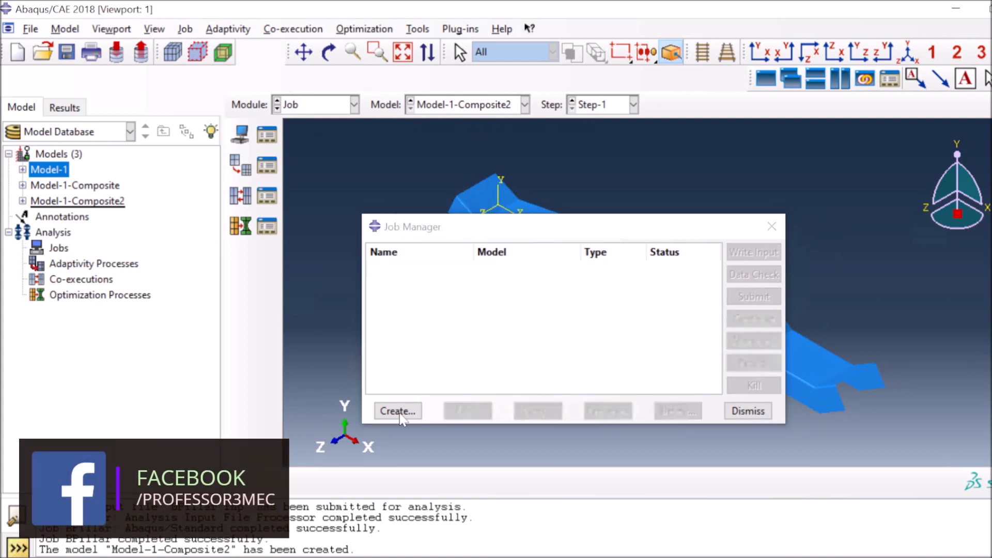
click(398, 410)
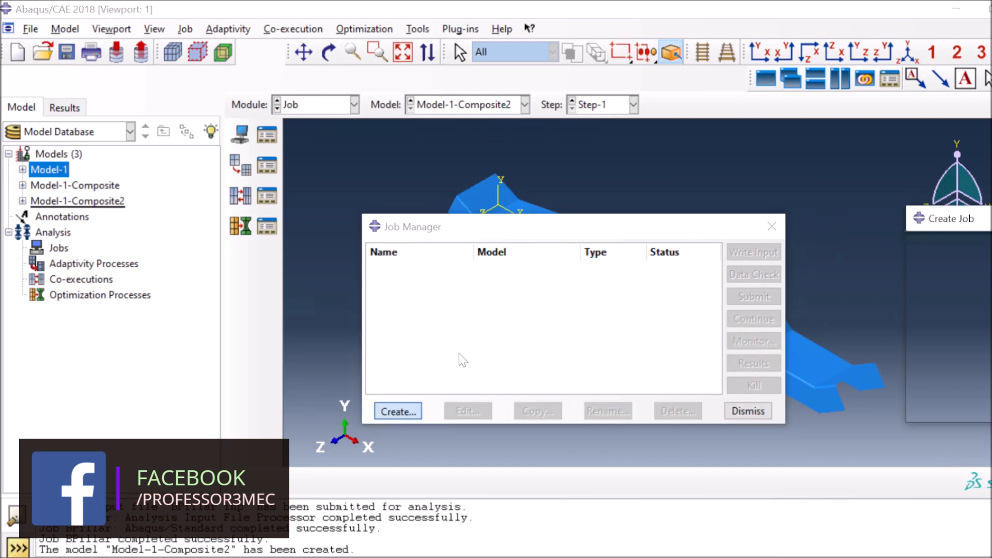
text(BC)
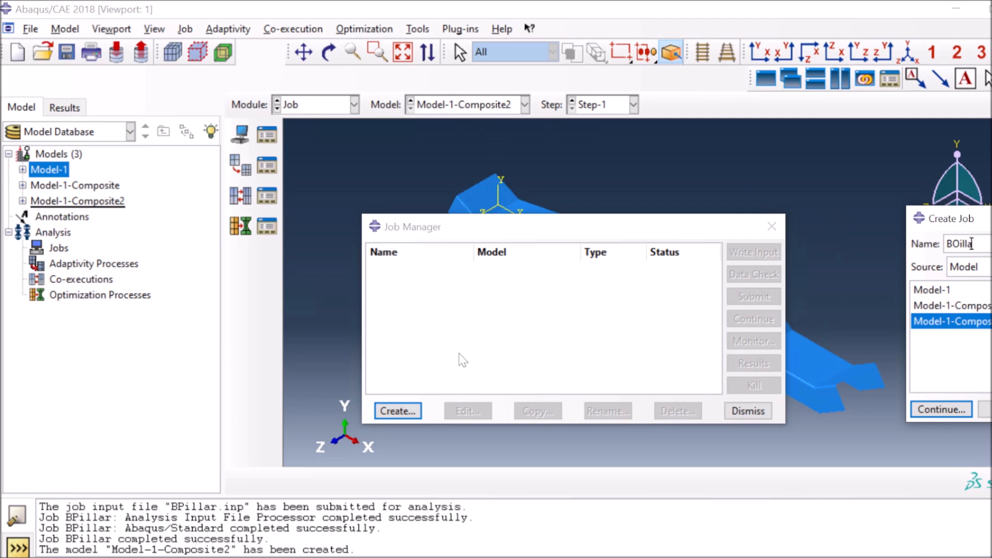
text(illar_Co)
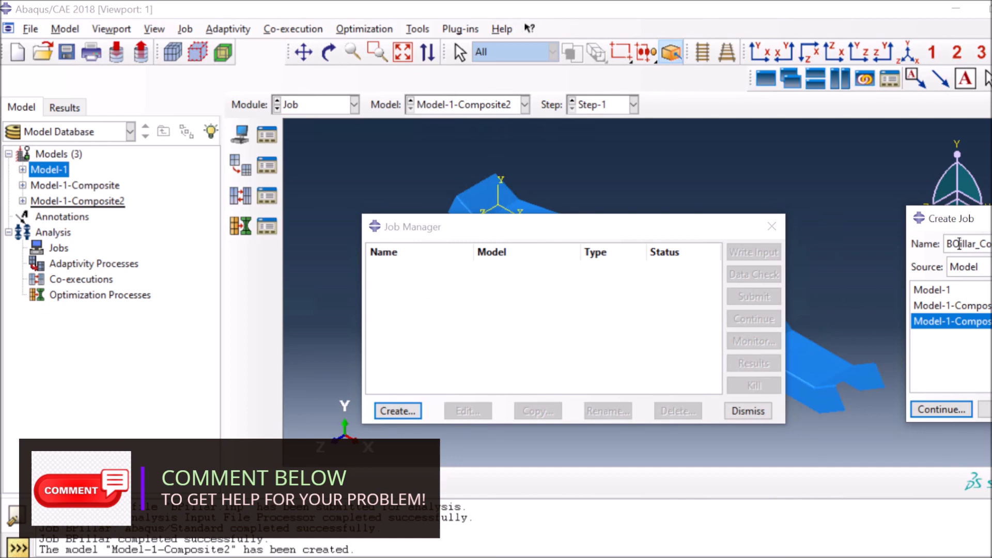
drag(960, 244, 952, 244)
key(BackSpace)
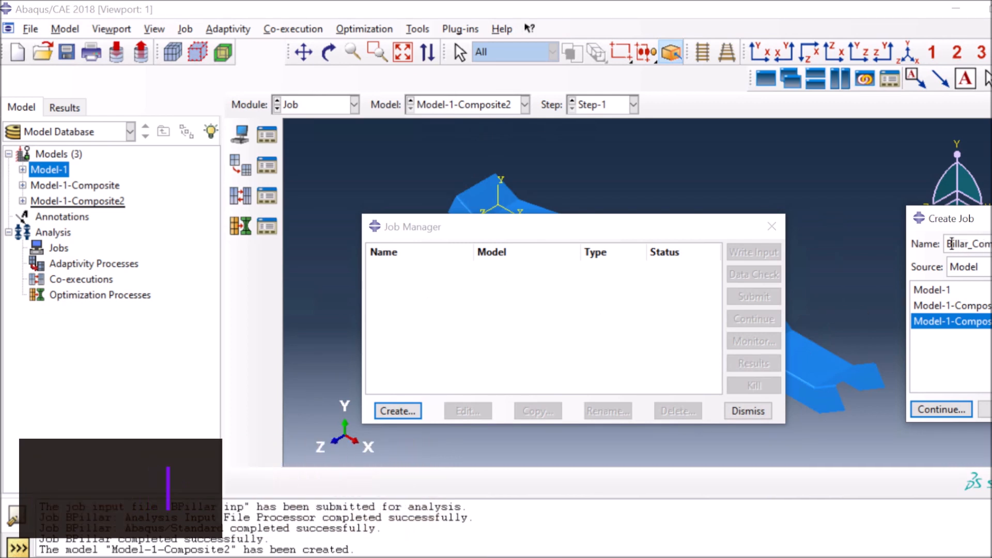
text(P)
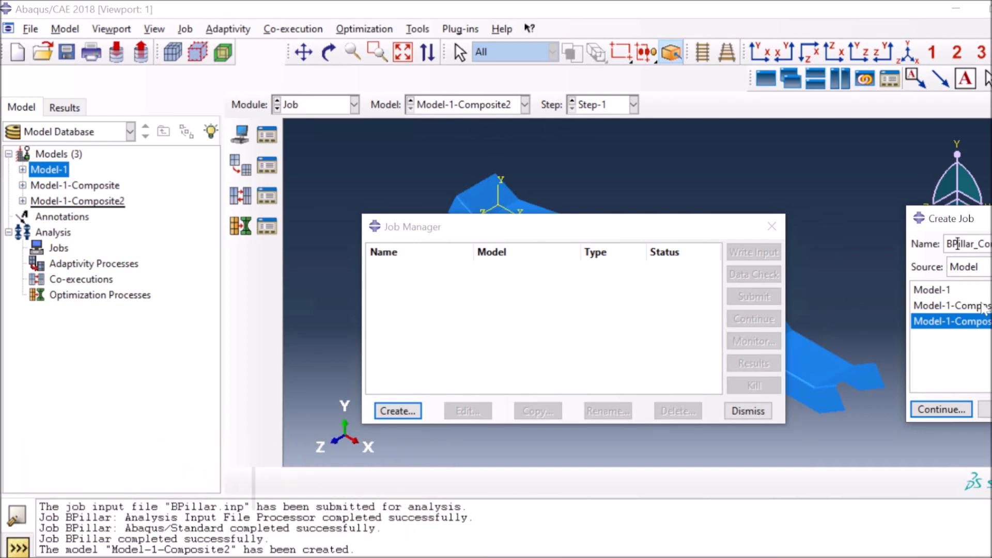
click(932, 412)
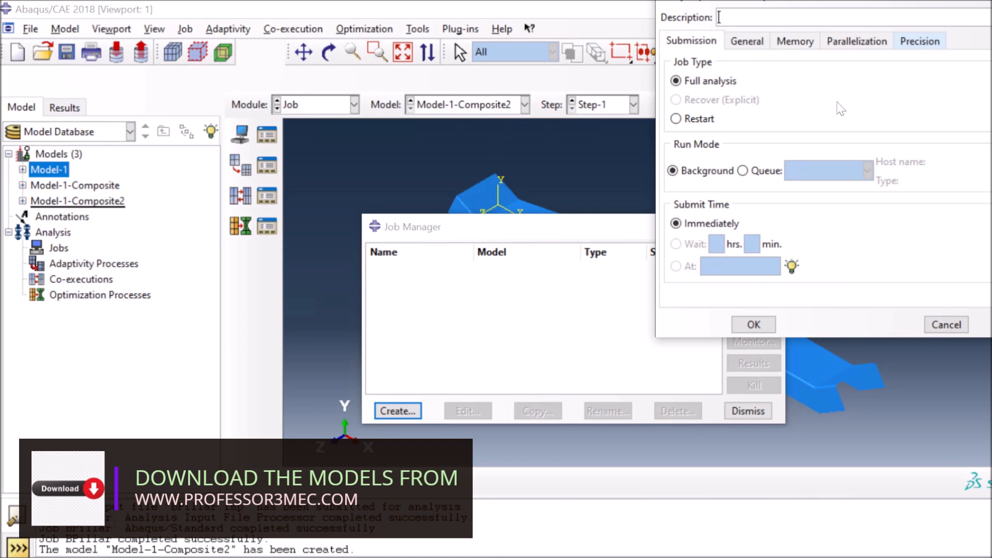
Set nodal output precision to Full, submit BPillar_Composite, and open its results
click(919, 41)
click(811, 89)
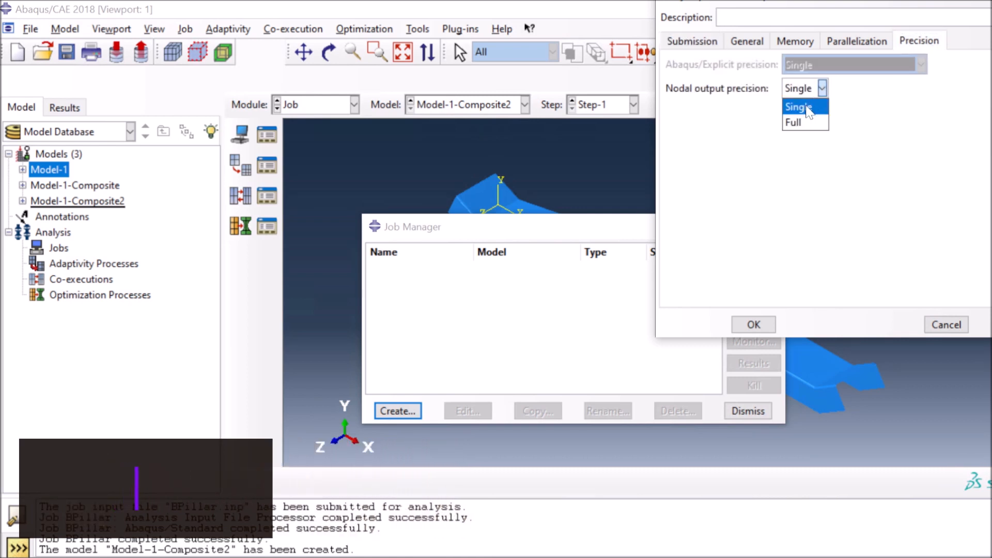
click(796, 122)
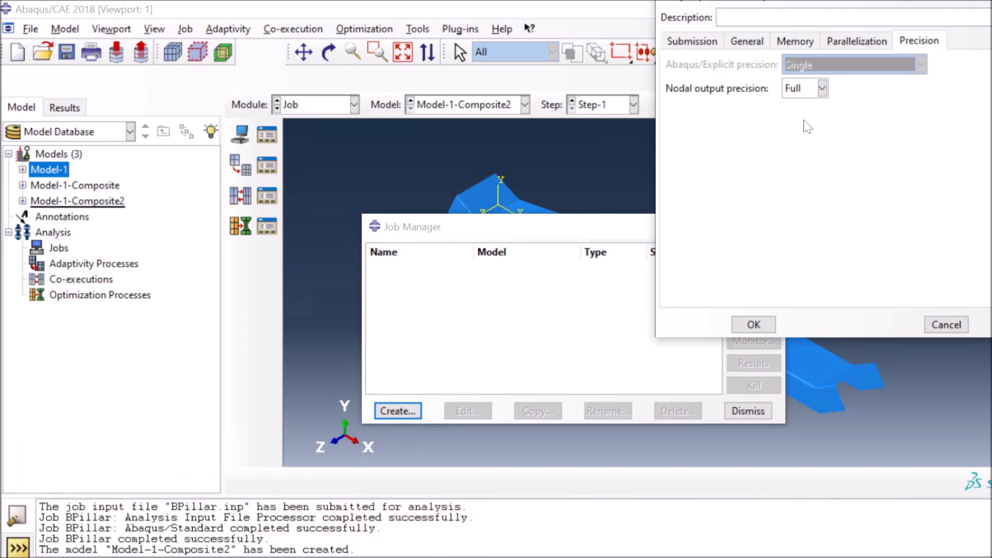
click(763, 325)
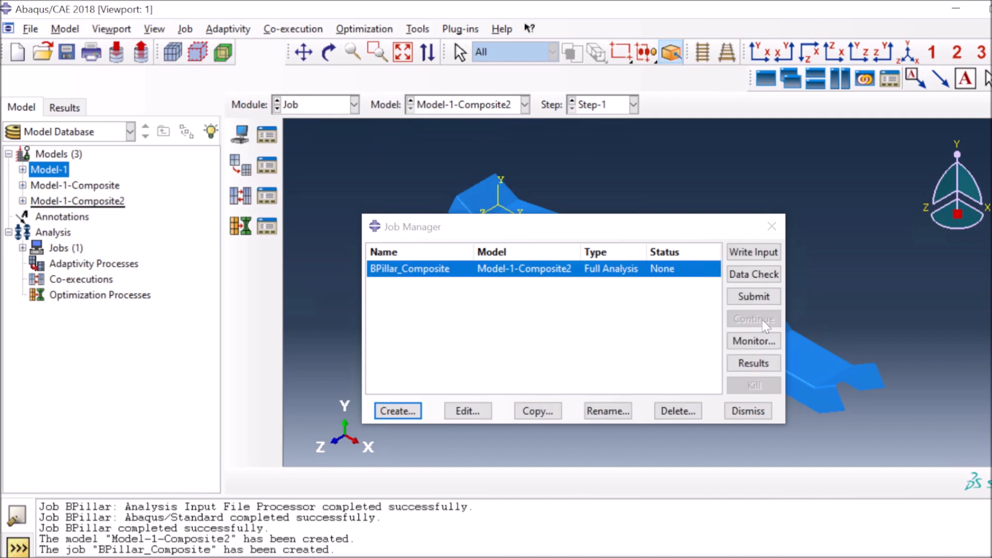
click(737, 302)
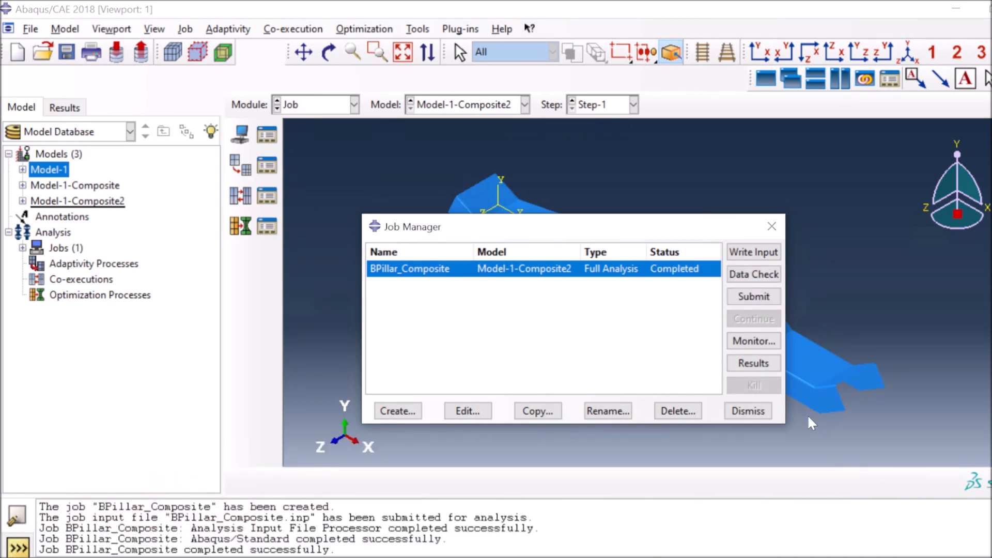
click(749, 364)
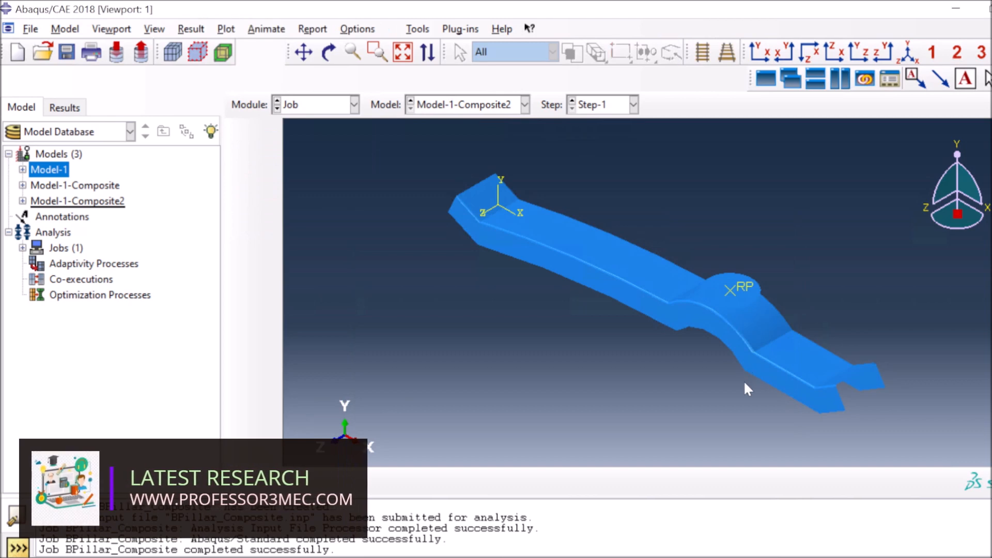
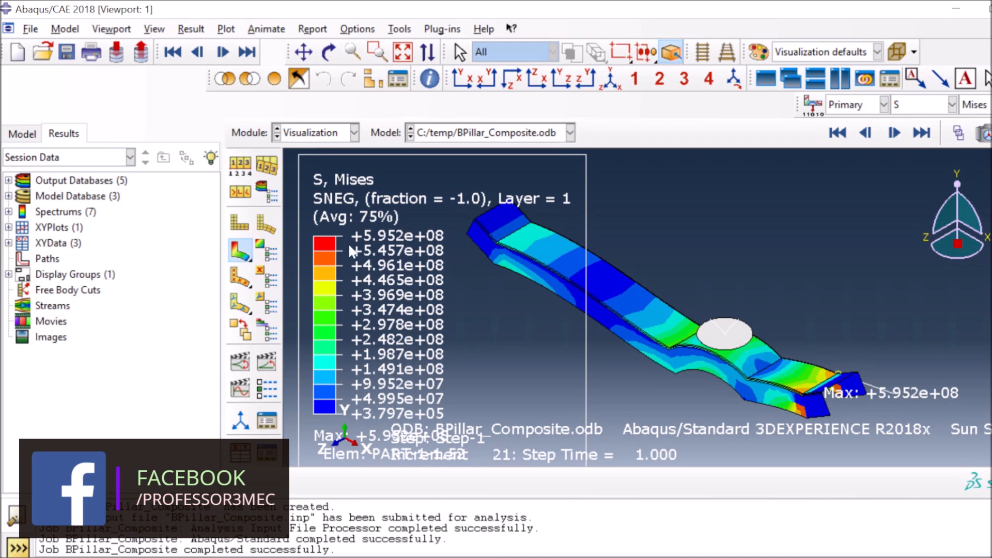
Keep Mises stress (S) as the displayed field variable and bring up the Tools menu
click(952, 106)
click(885, 178)
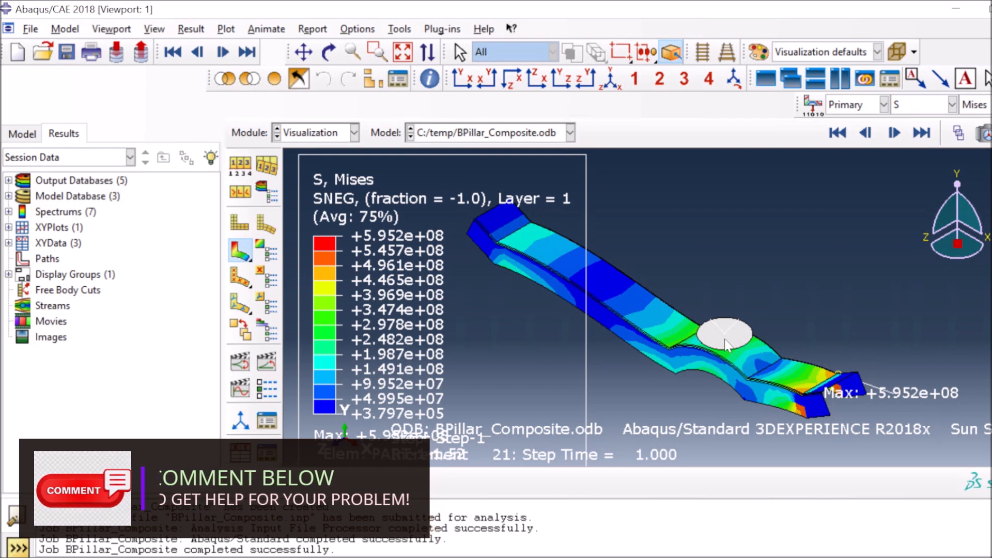
click(400, 30)
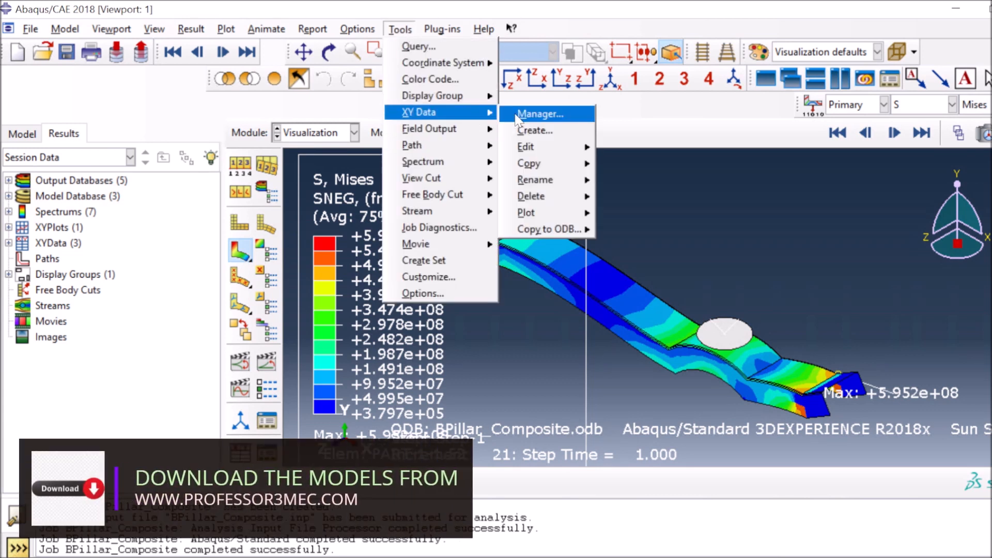
Save RF2 and U2 field output curves for node set REFERENCE_POINT_PART-1-1 (node 614) as XY data
click(516, 116)
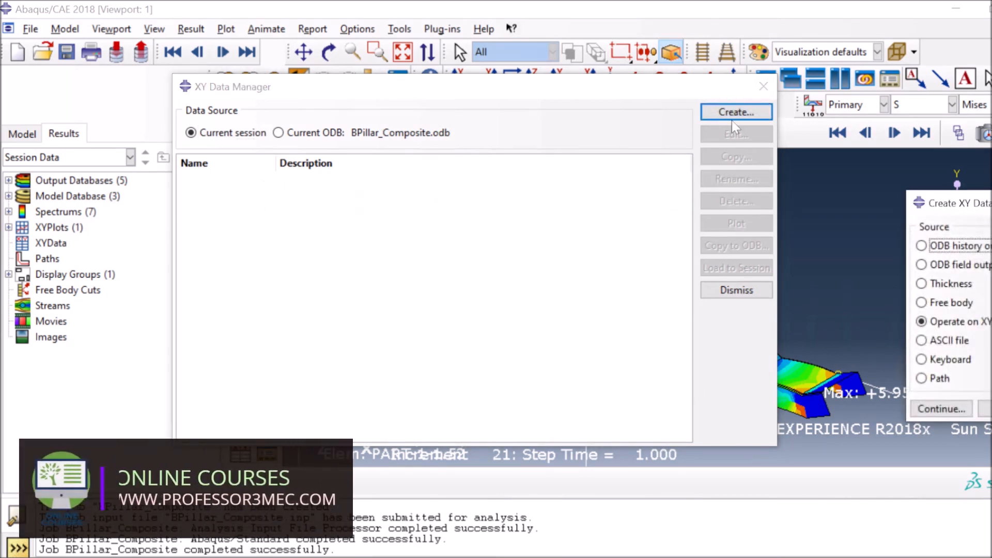
click(919, 410)
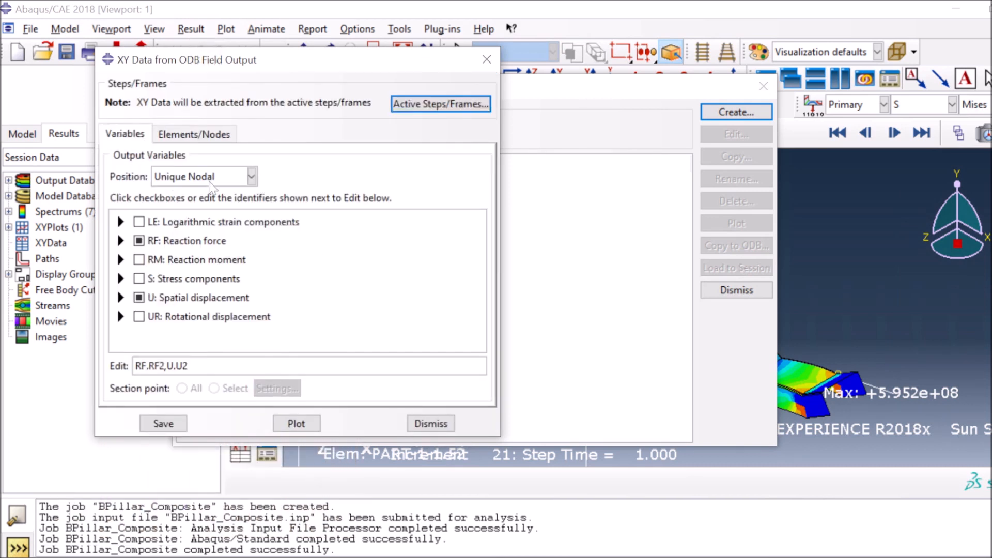
click(120, 240)
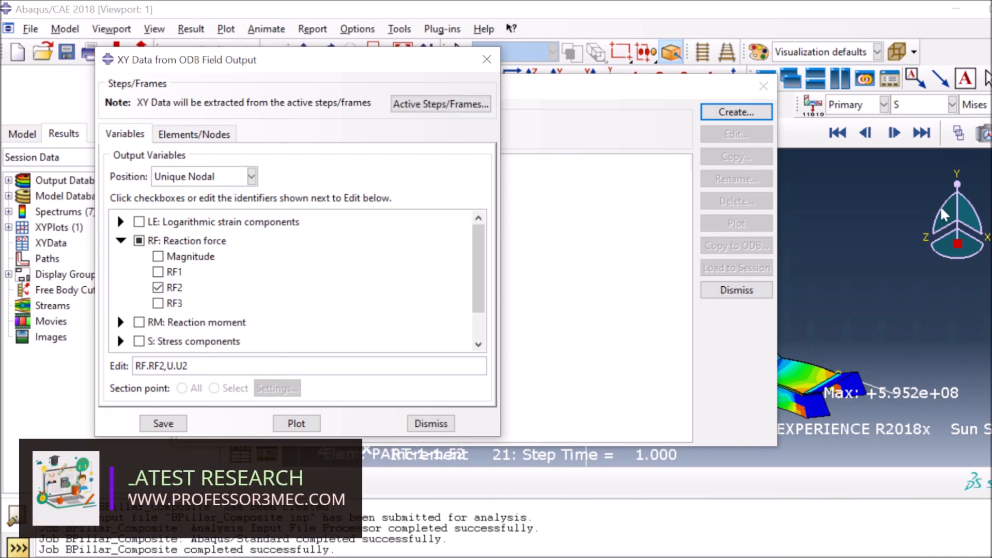
scroll(131, 306, down, 3)
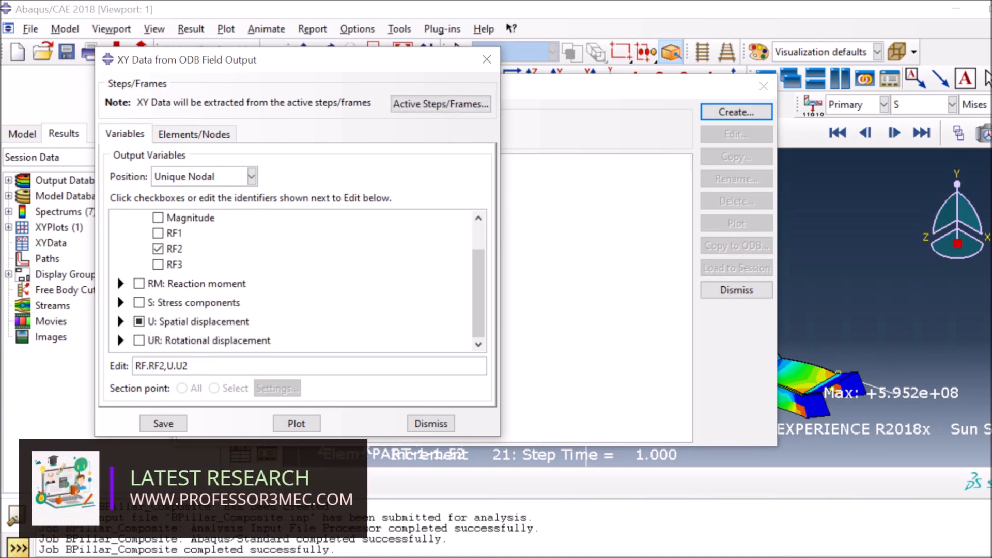
click(121, 321)
scroll(170, 342, down, 3)
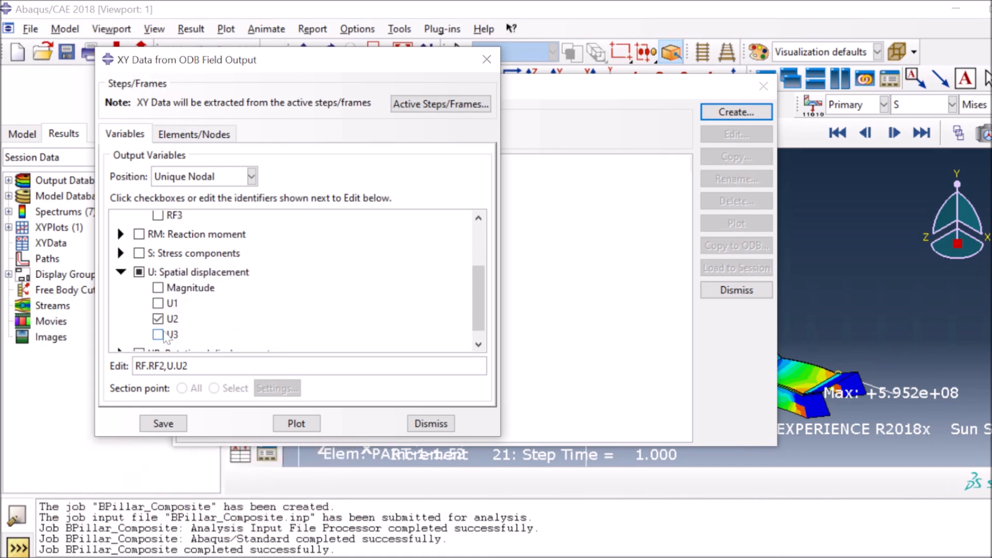
click(184, 136)
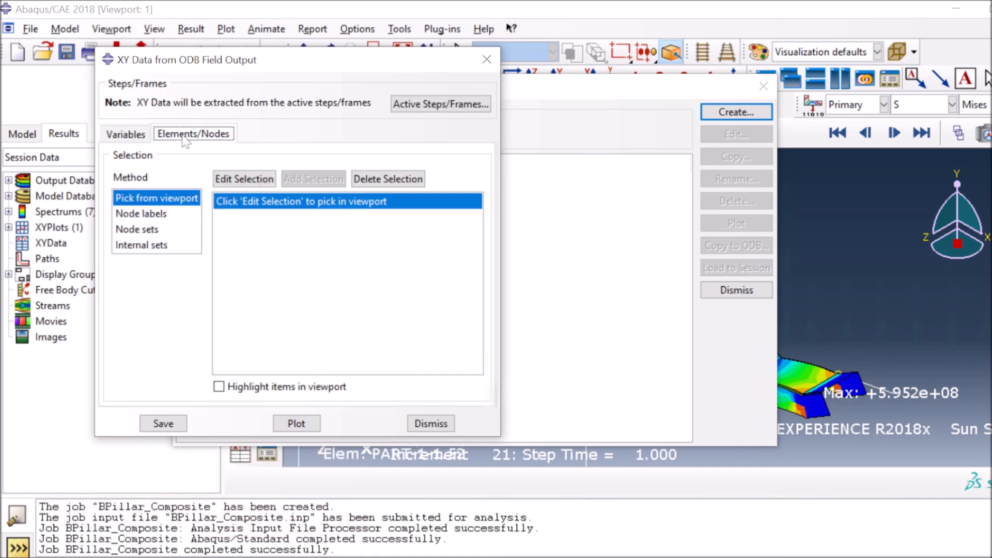
click(154, 230)
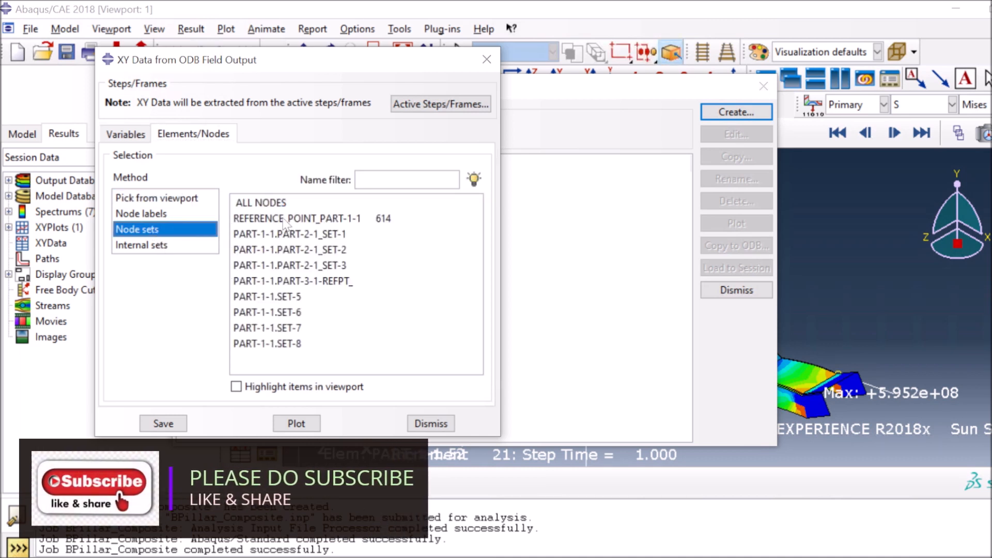
click(284, 219)
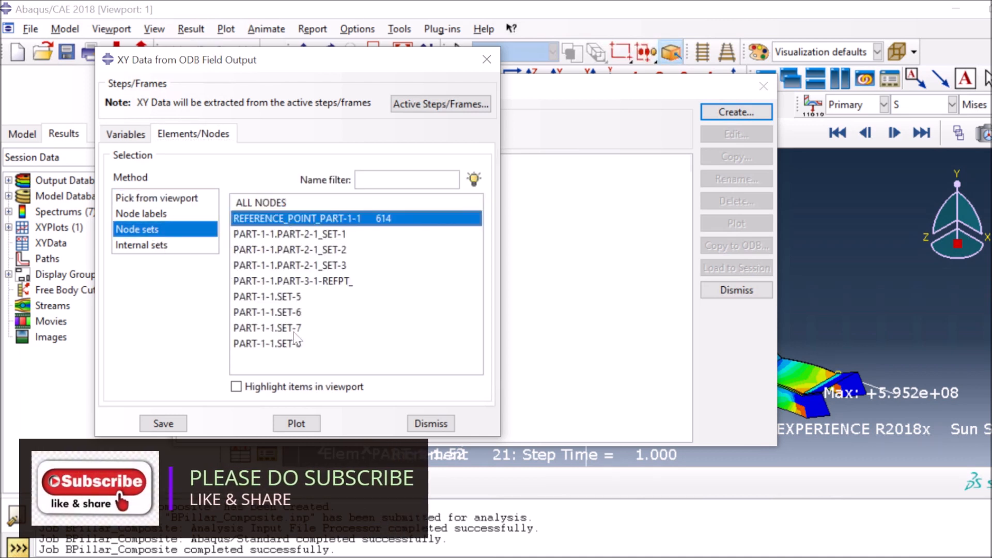
click(163, 423)
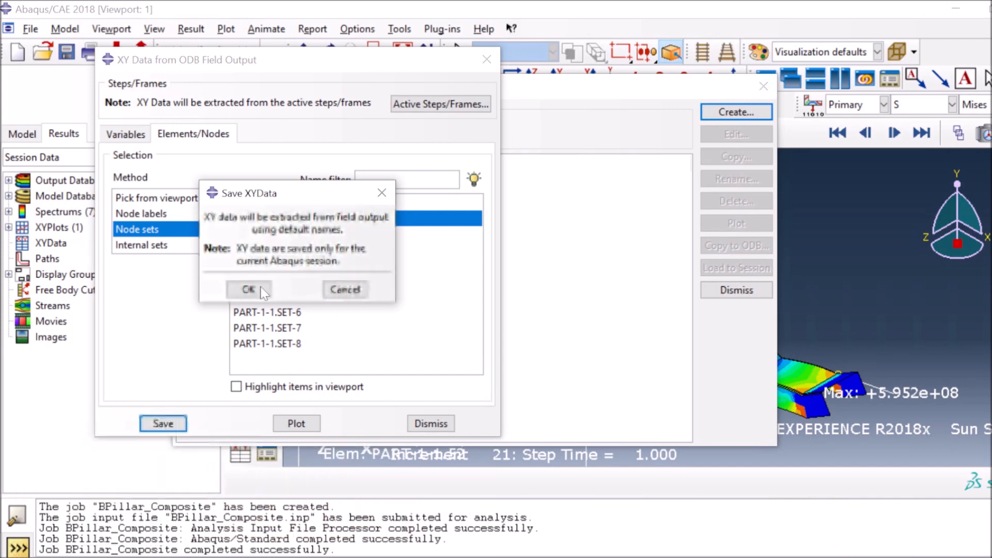
key(Return)
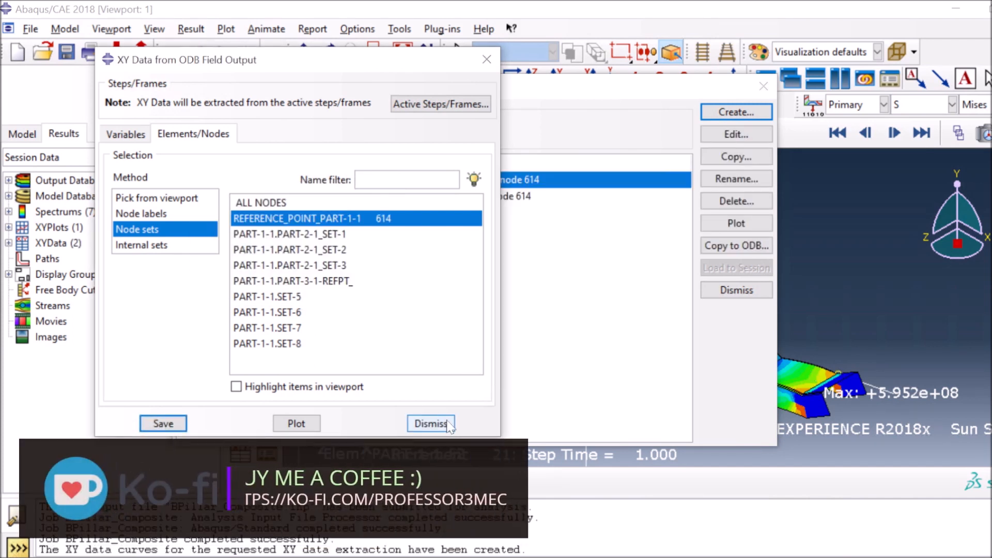
click(430, 423)
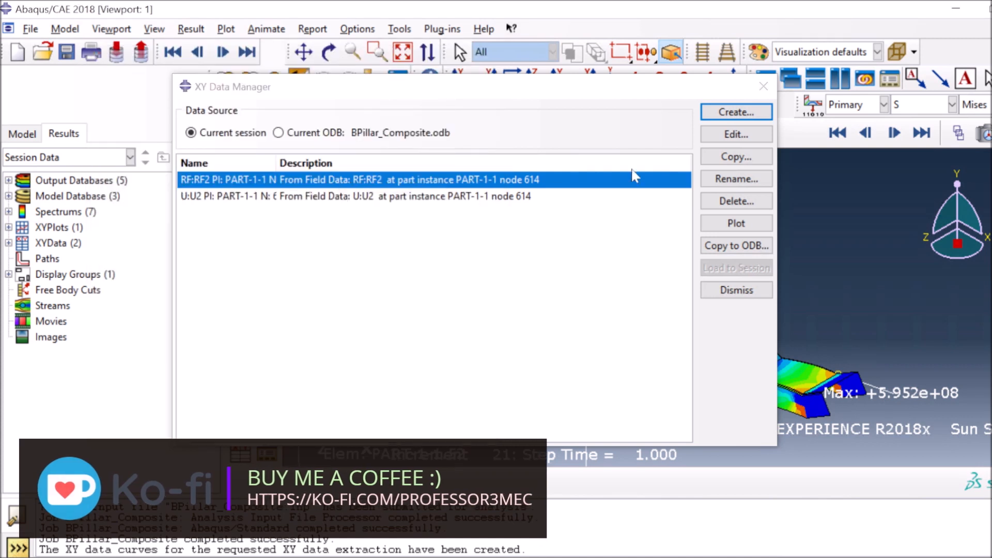
Start an Operate on XY Data expression with combine and an abs() first argument
click(736, 112)
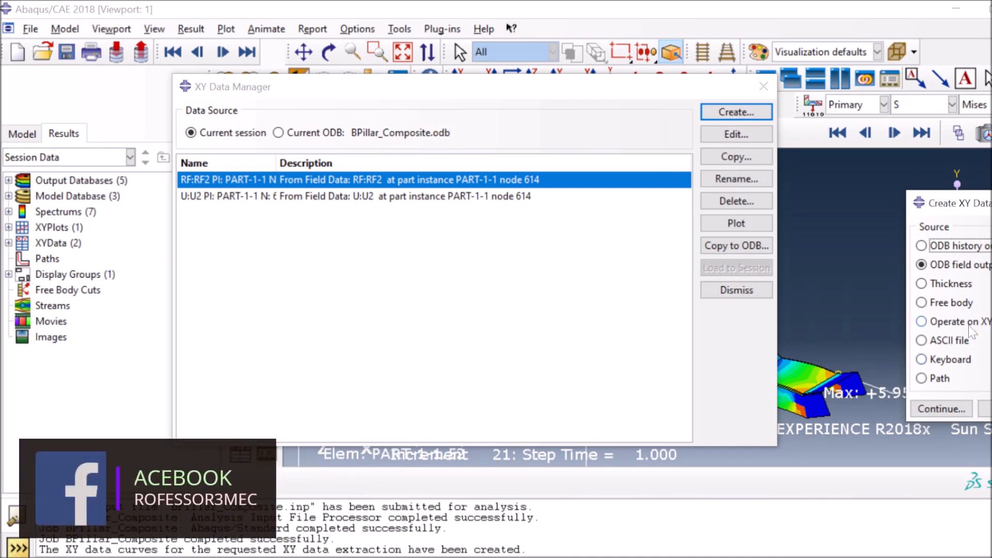
click(922, 321)
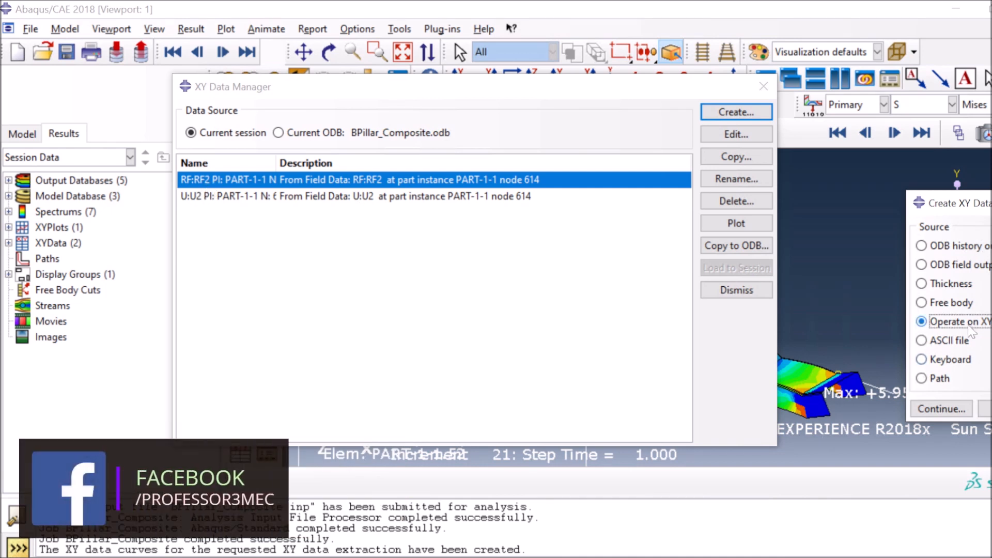
click(939, 410)
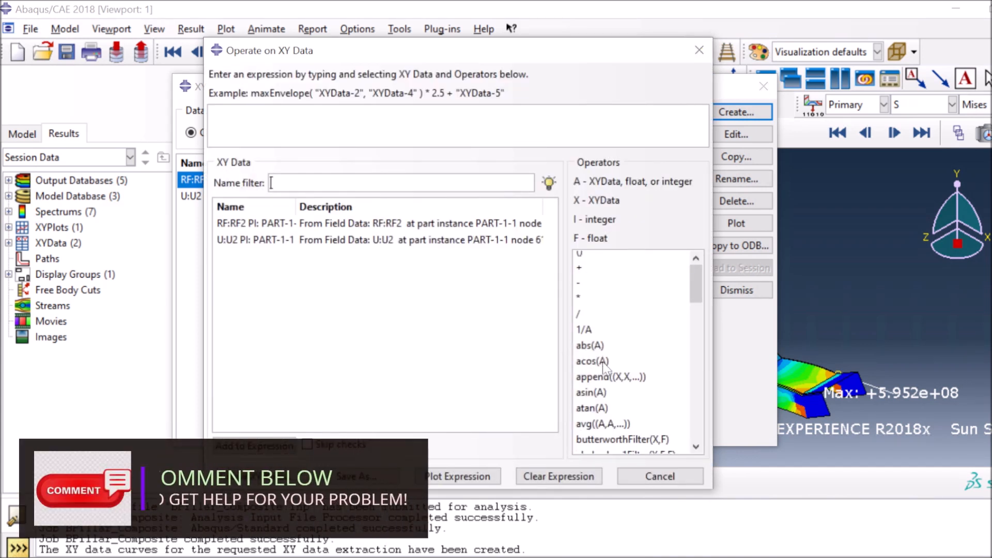
scroll(622, 413, down, 5)
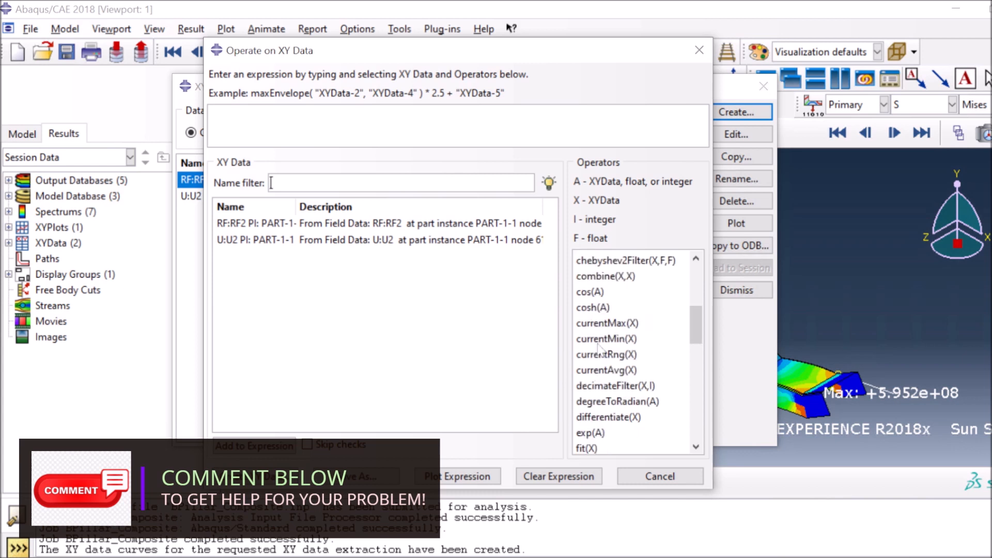
click(607, 260)
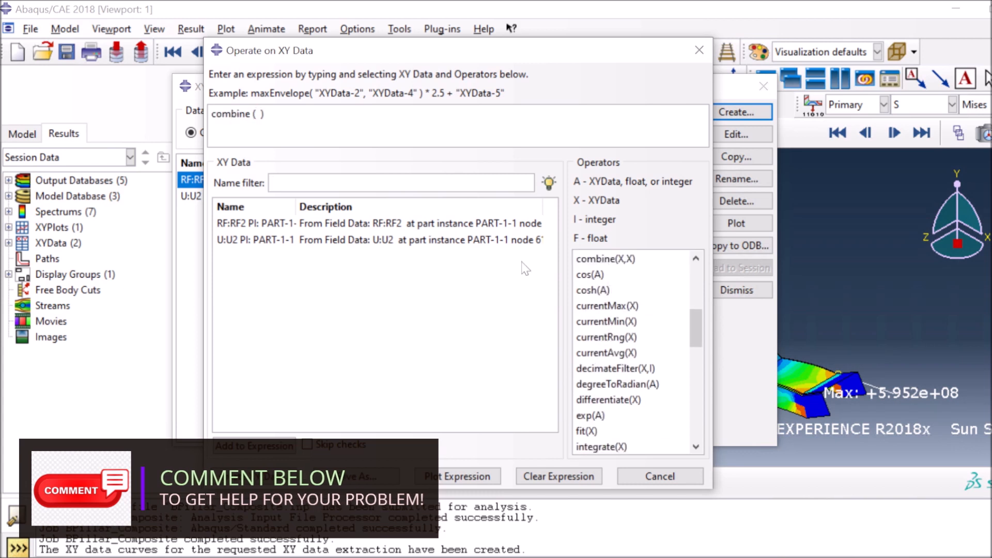
scroll(648, 383, up, 1)
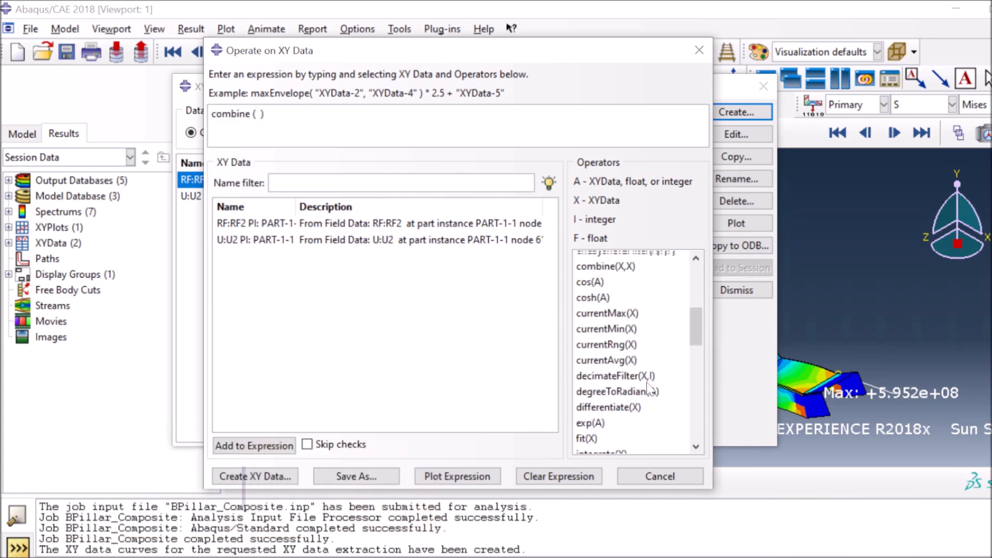
scroll(622, 370, up, 5)
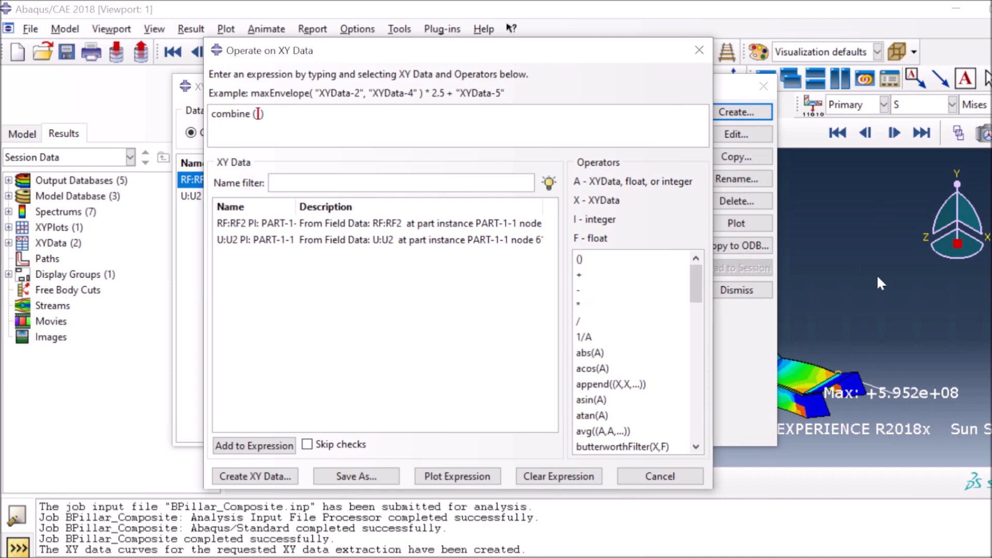
click(589, 352)
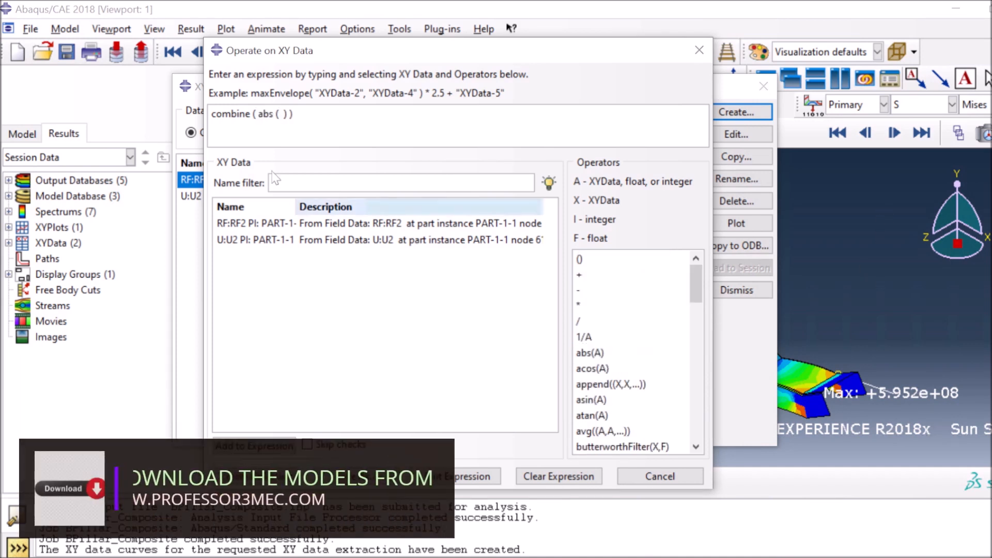
Insert the U2 and RF2 curves as arguments and save the result as 'composite'
click(246, 241)
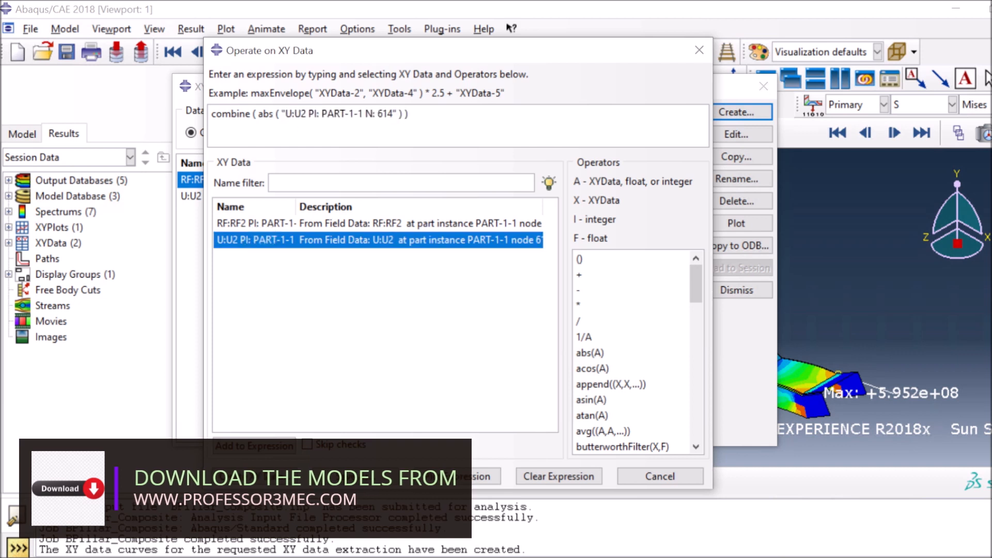
text(,abs ()
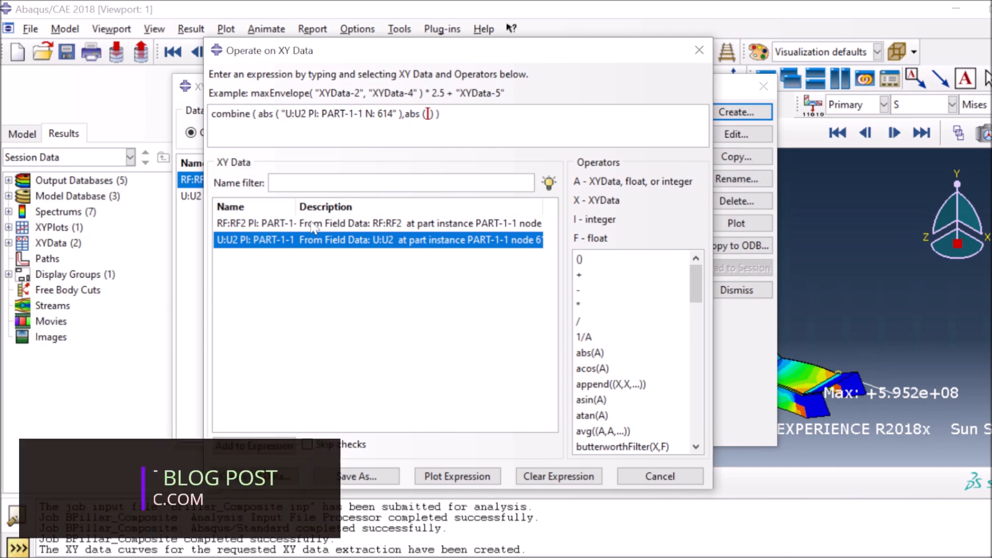
click(248, 224)
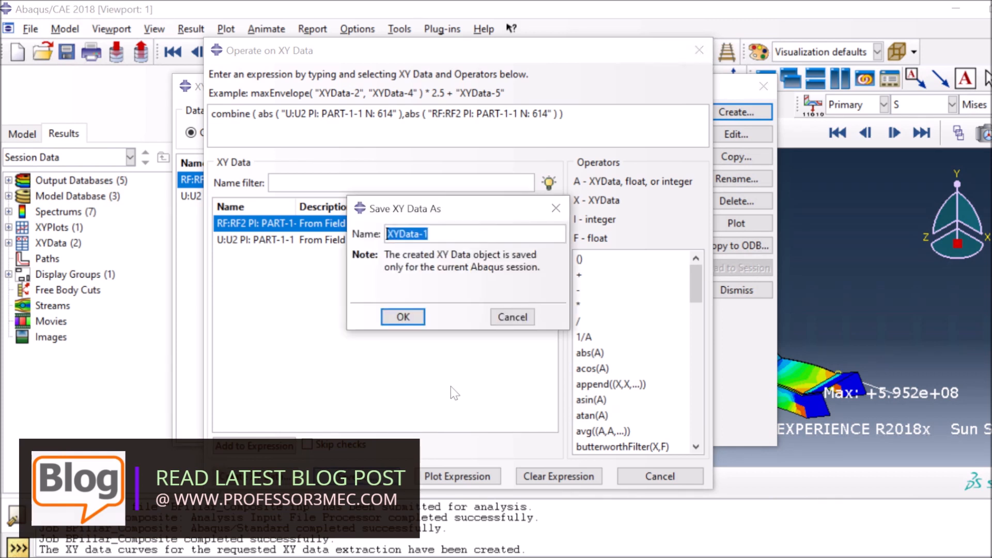
text(compos)
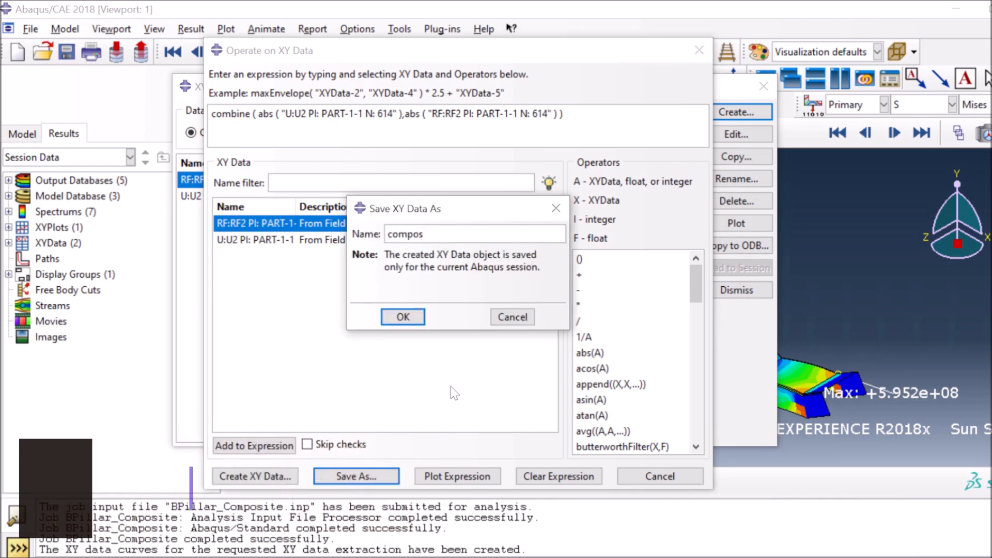
text(ite)
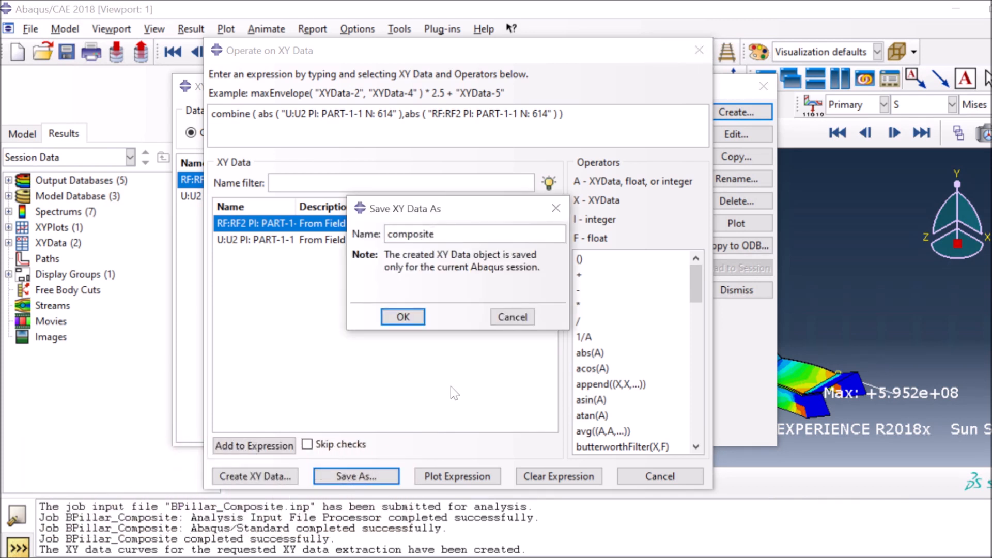
click(404, 317)
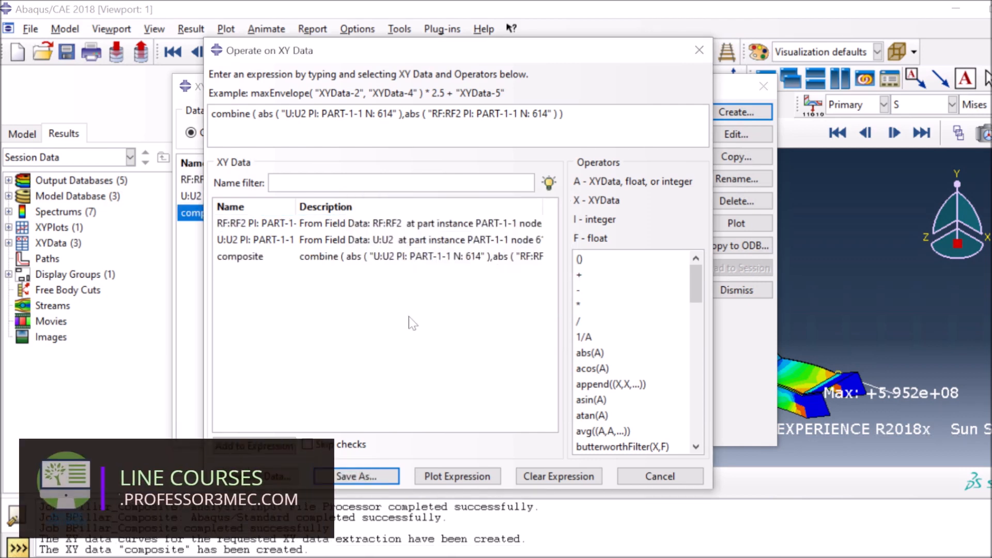
Plot the composite curve and delete the raw RF2 and U2 data sets
click(652, 474)
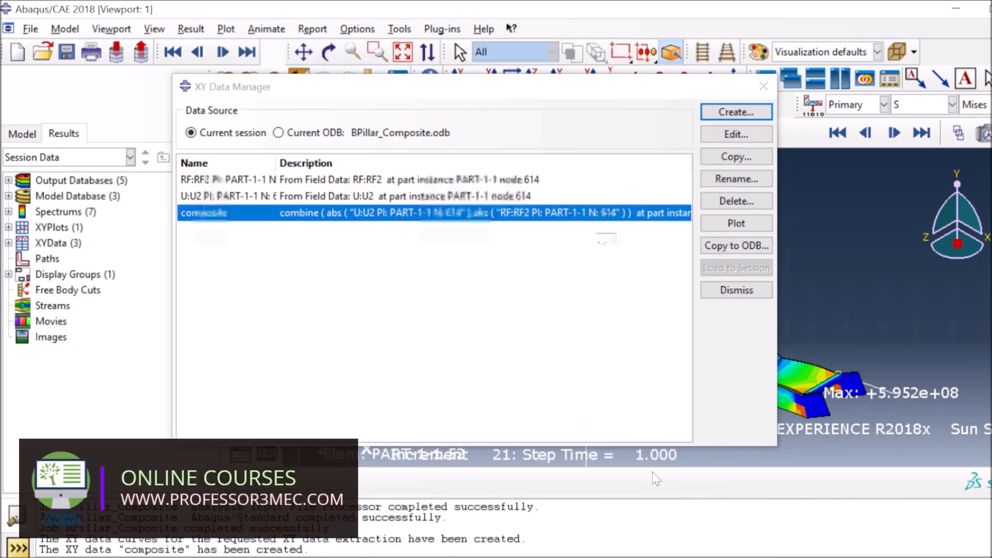
click(721, 226)
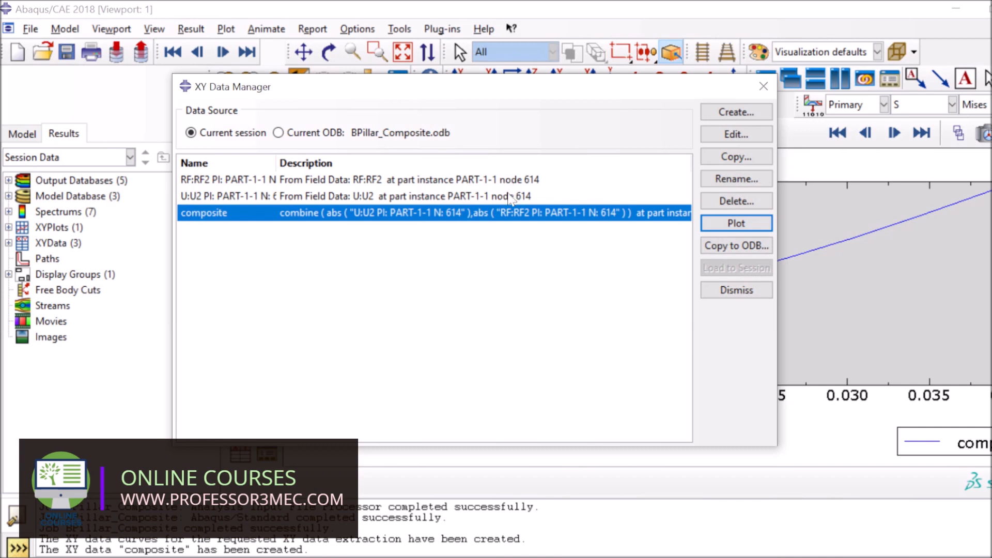
drag(509, 180, 509, 195)
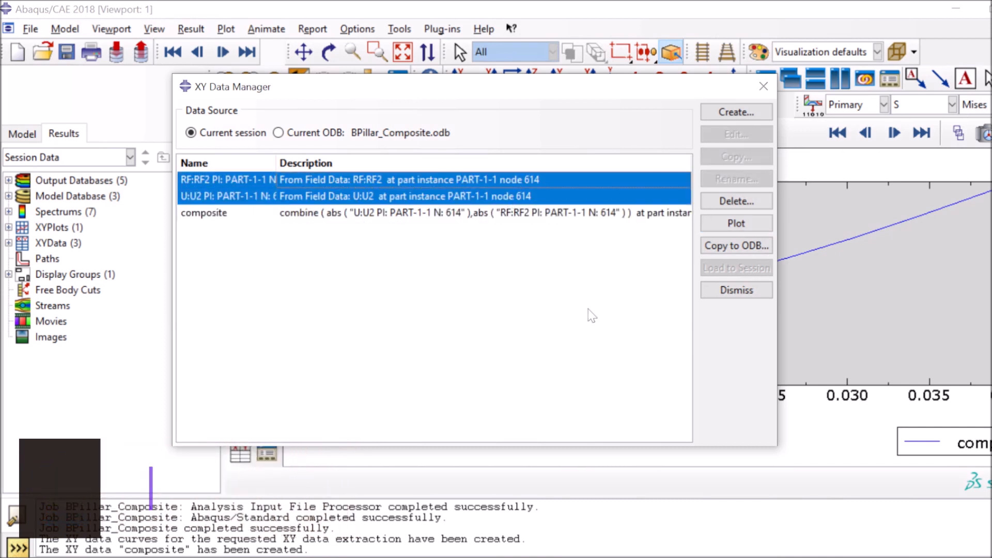
key(Delete)
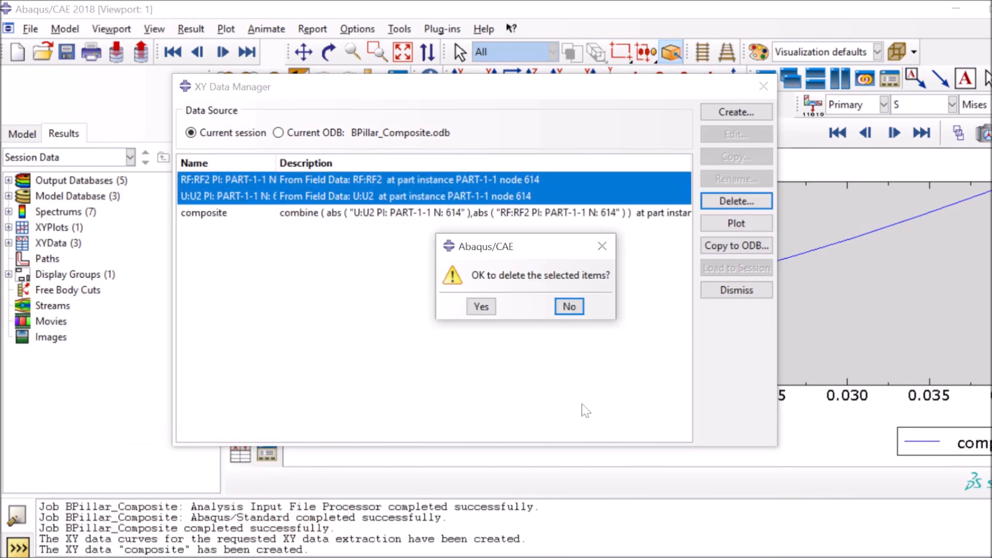
click(481, 307)
Clear the XY Data Manager from the plot, then show the Mises contours on the deformed shape
drag(594, 88, 535, 354)
drag(416, 237, 511, 352)
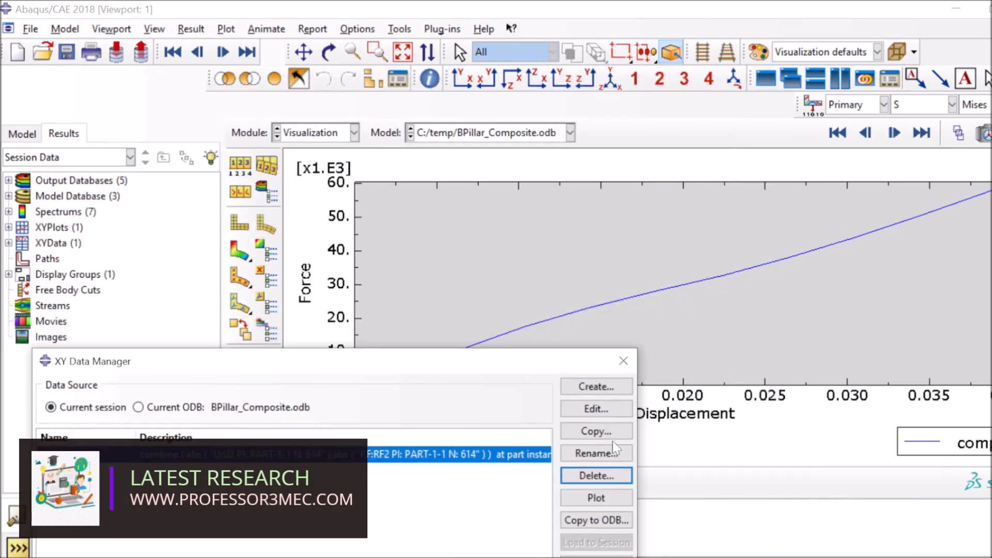
click(596, 498)
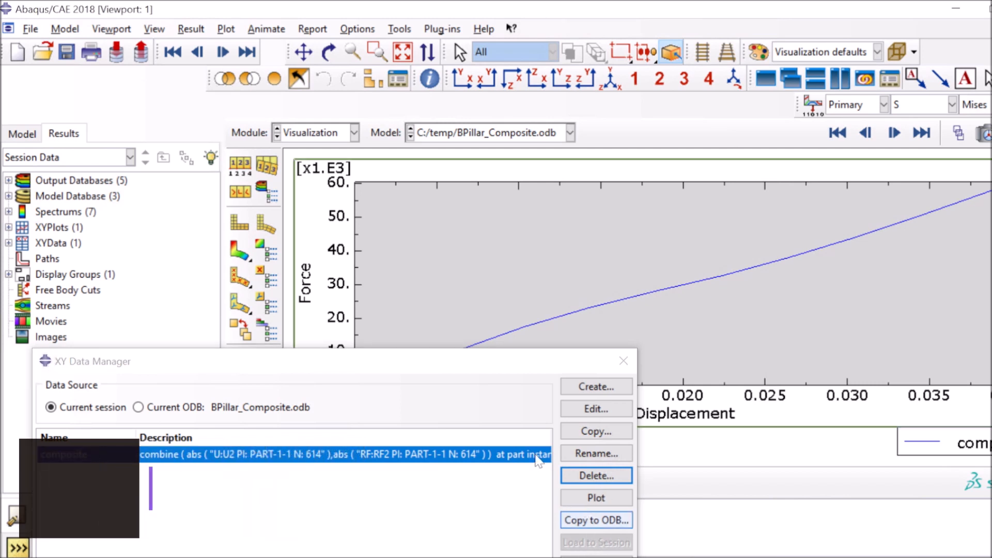
click(623, 361)
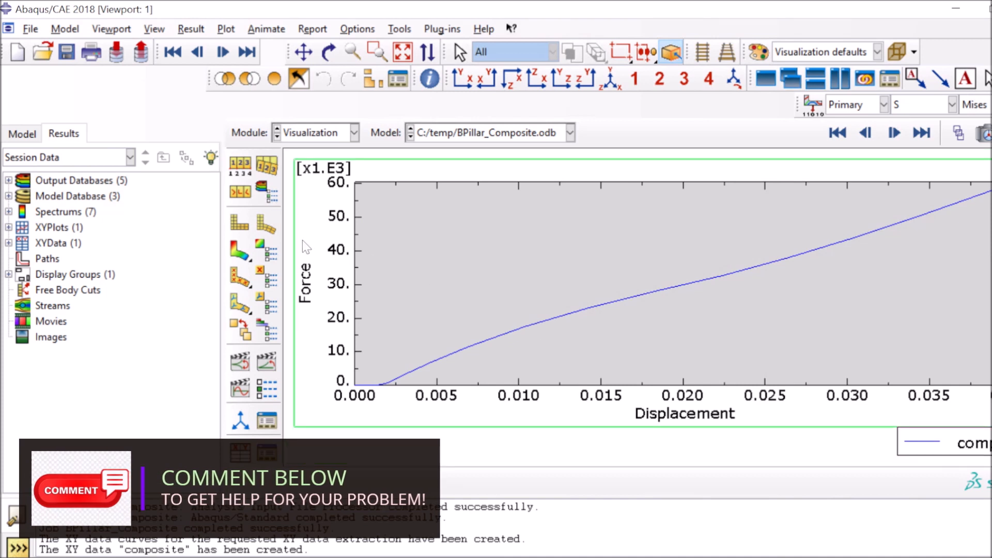
click(241, 252)
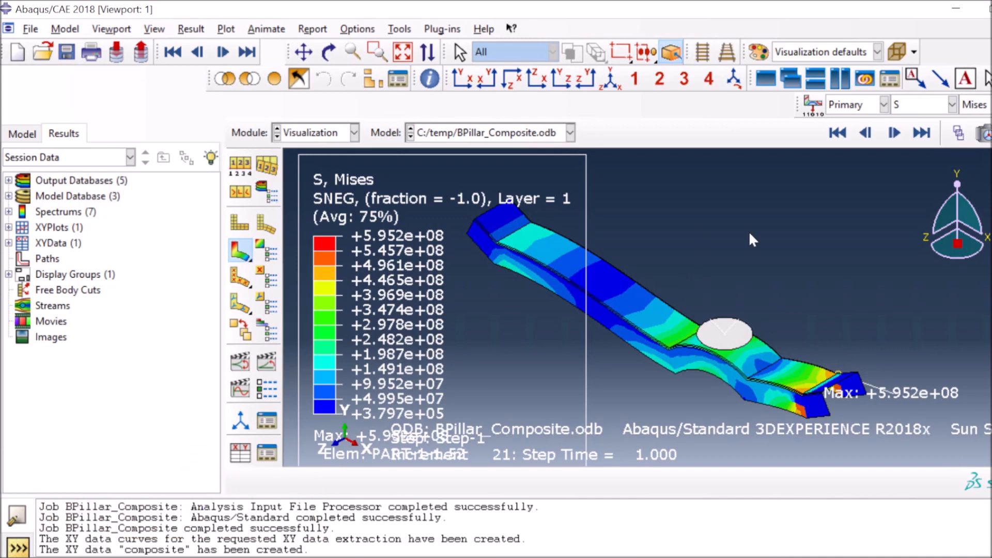
Step the Mises results from the first frame forward to increment 19 (step time 0.8585)
click(838, 132)
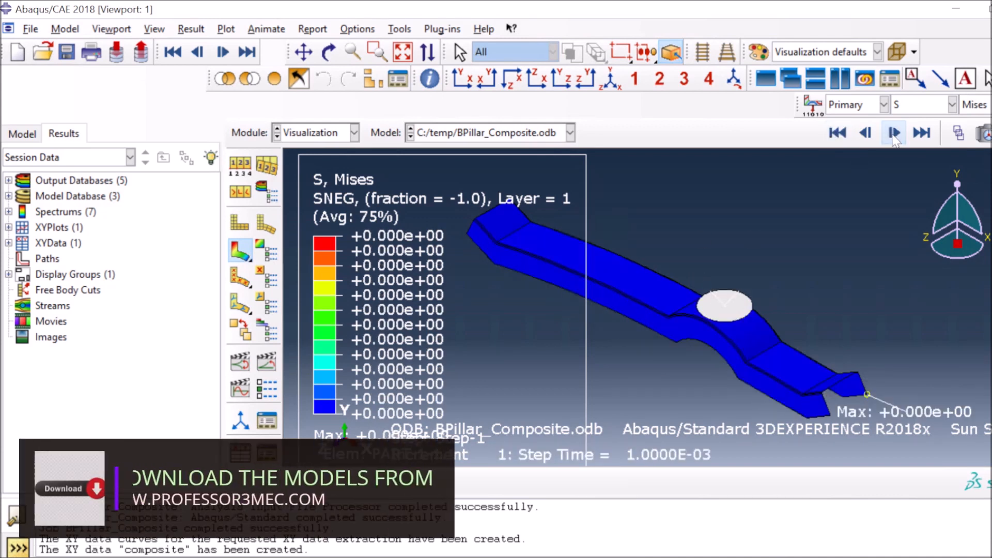
click(894, 133)
click(894, 133)
click(894, 133)
click(894, 133)
click(894, 133)
click(894, 132)
click(894, 133)
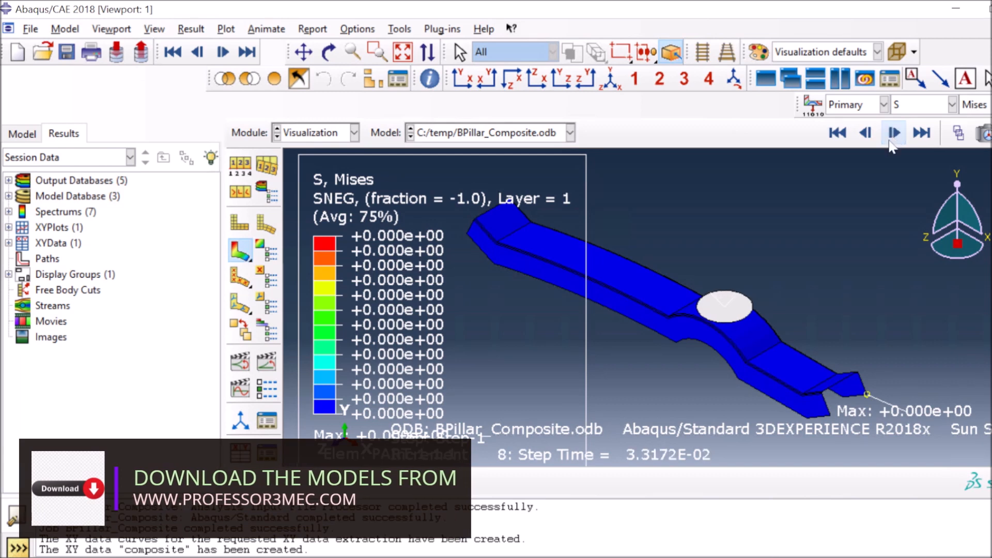
click(894, 133)
click(894, 133)
click(894, 133)
click(894, 133)
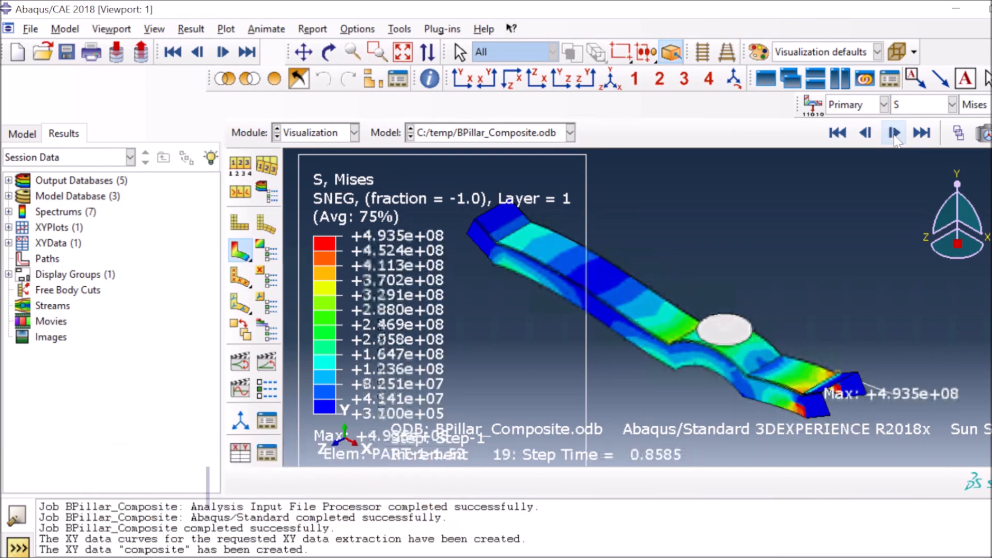
click(894, 133)
click(894, 133)
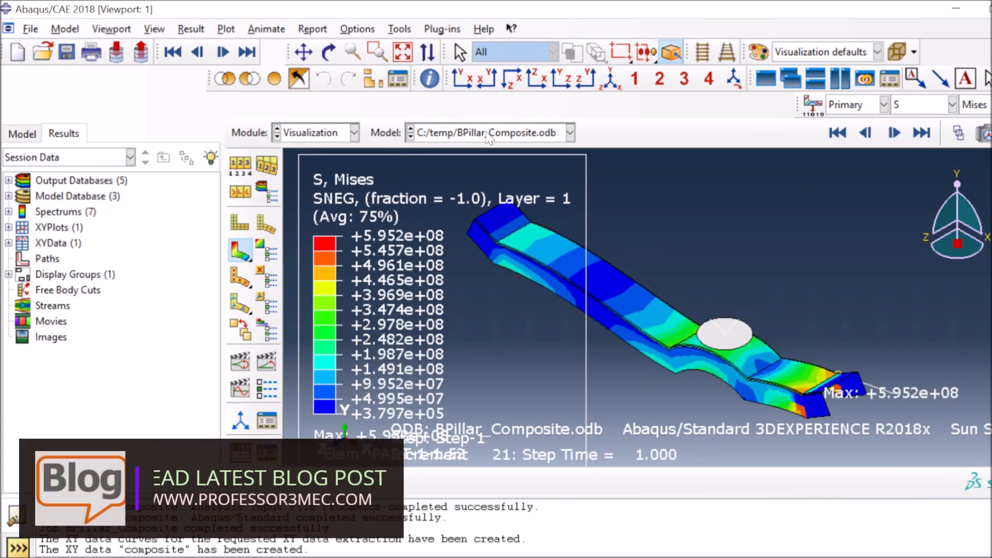
Load C:/temp/BPillar.odb, display its Mises contour, and start creating XY data in the XY Data Manager
click(400, 29)
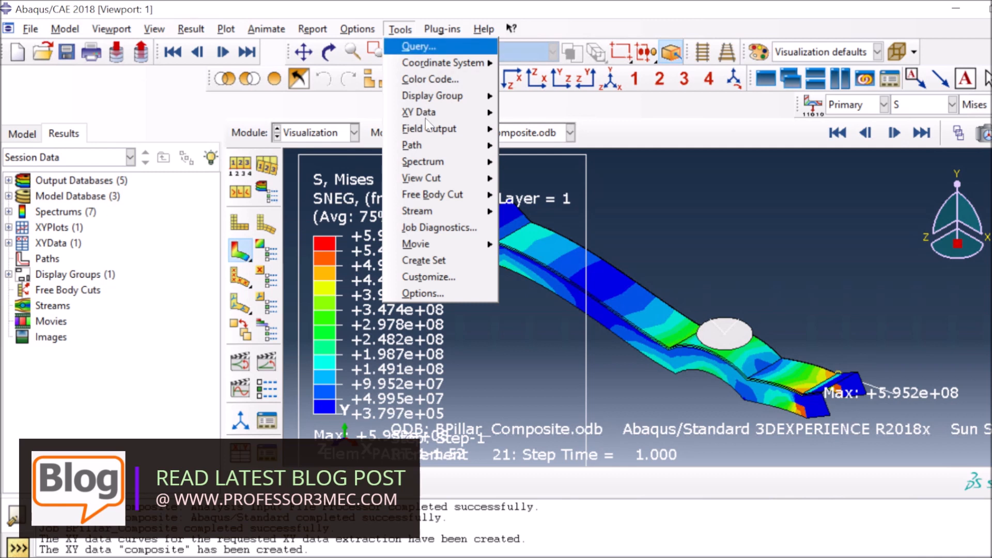
mouse_move(433, 113)
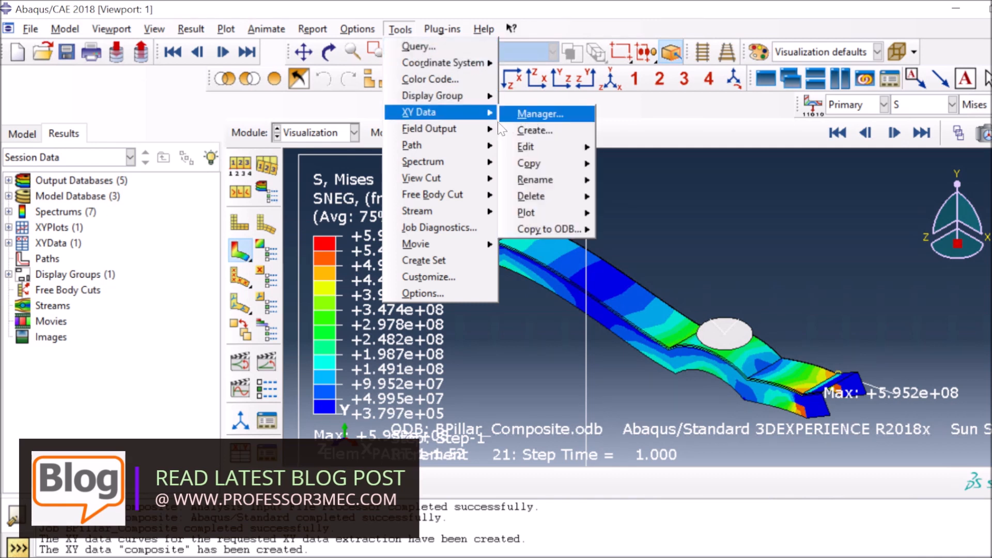
click(540, 113)
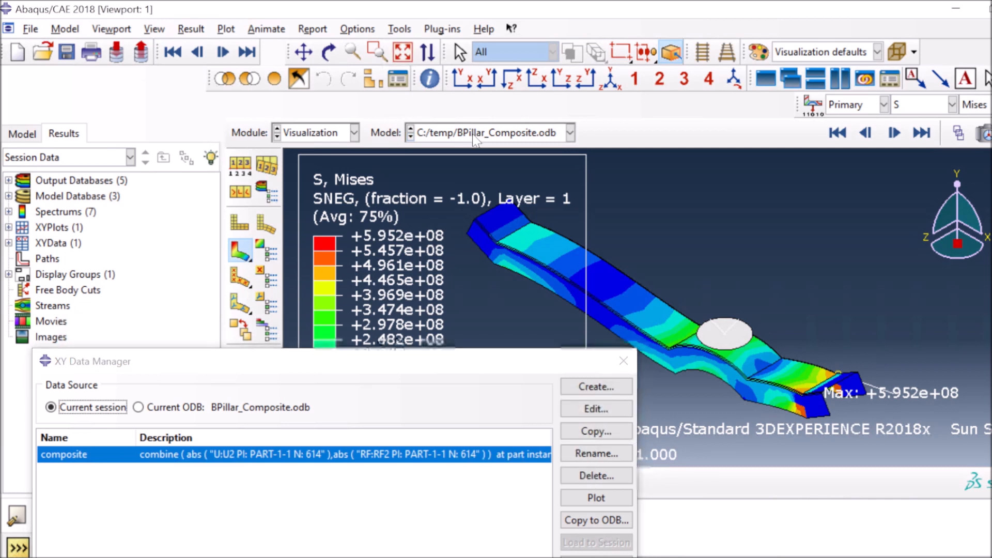
click(473, 138)
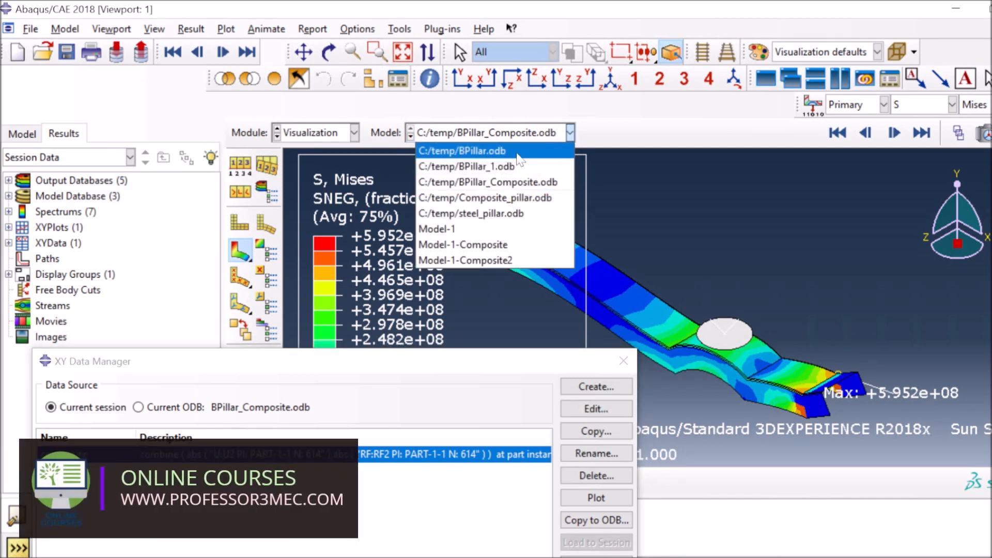
click(485, 150)
click(239, 250)
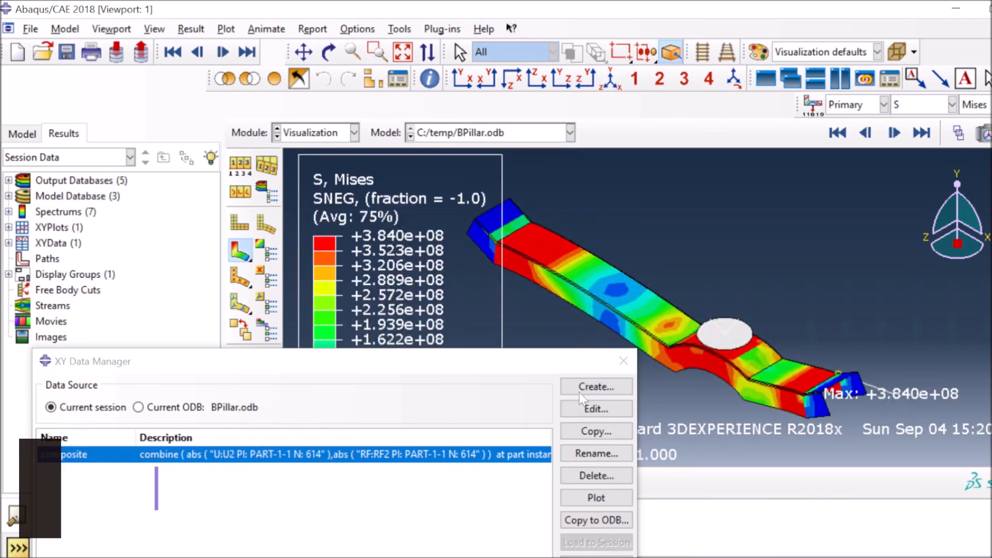
click(579, 390)
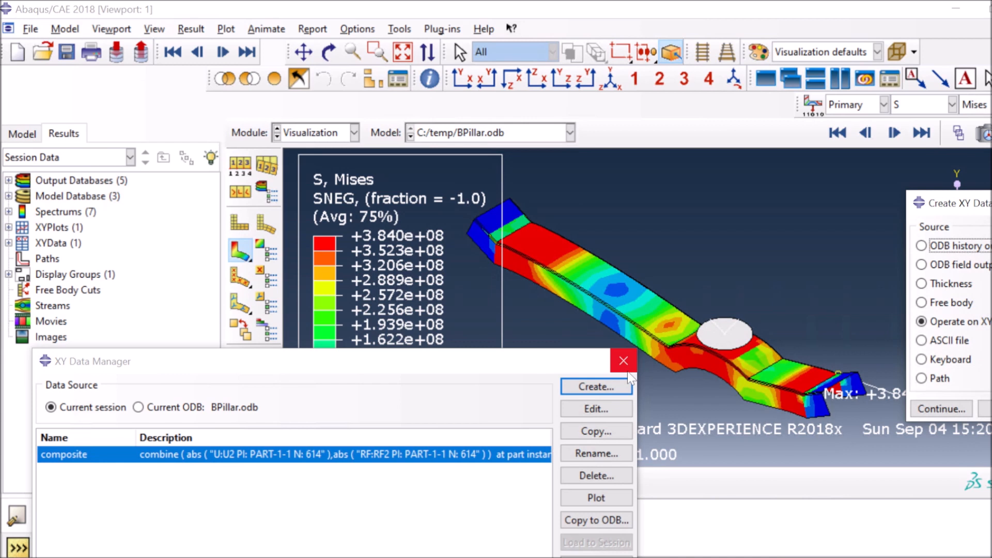
Extract and save BPillar.odb's RF2 and U2 field output at node set REFERENCE_POINT_PART-1-1
click(973, 266)
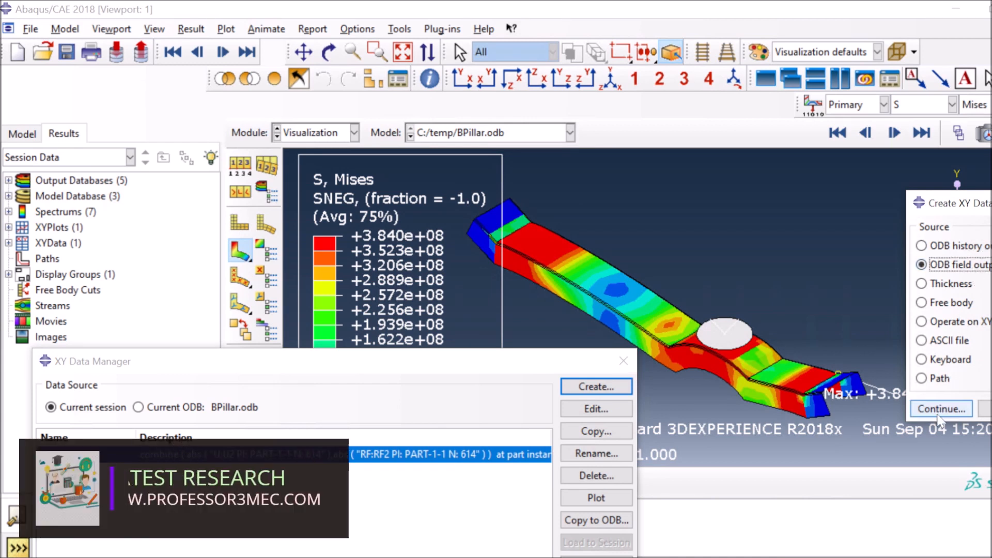
click(941, 409)
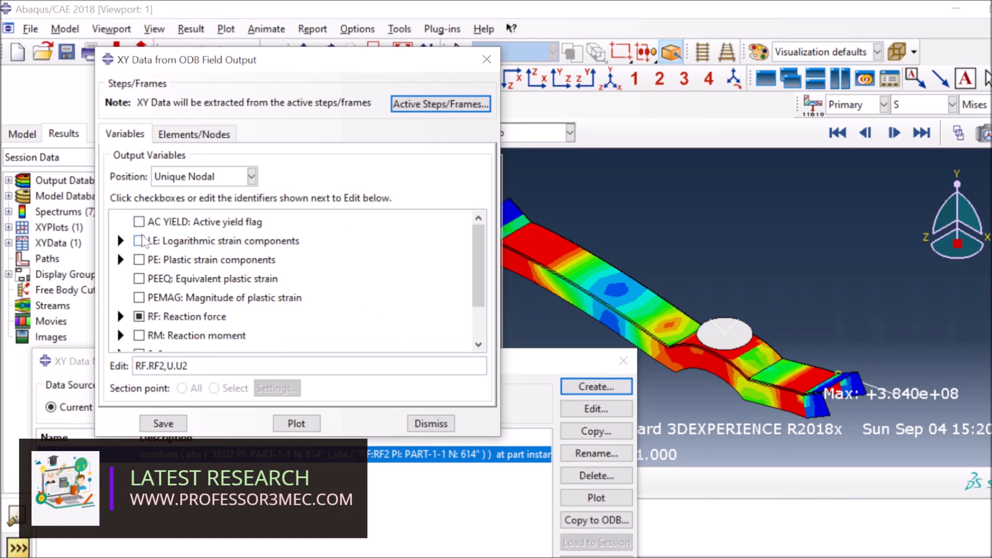
click(192, 135)
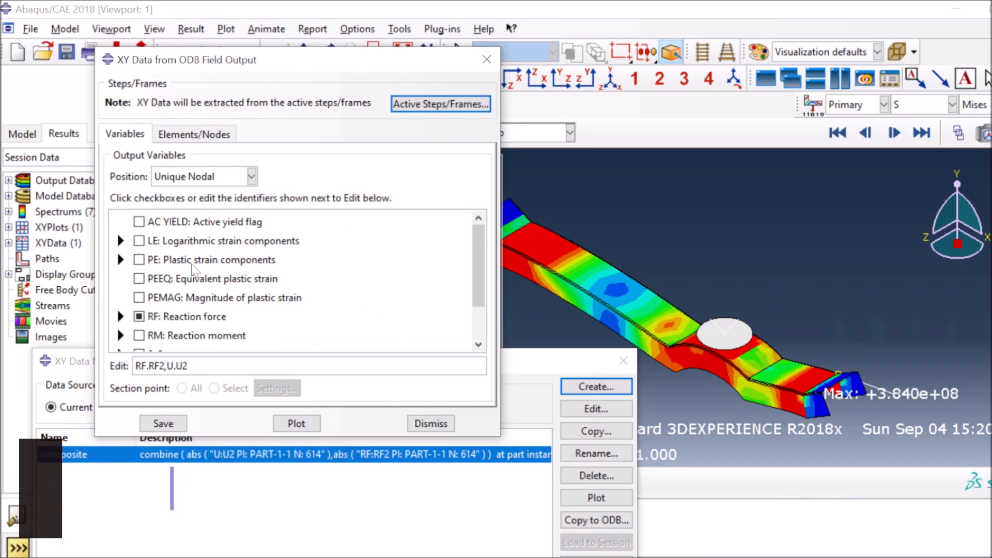
click(150, 230)
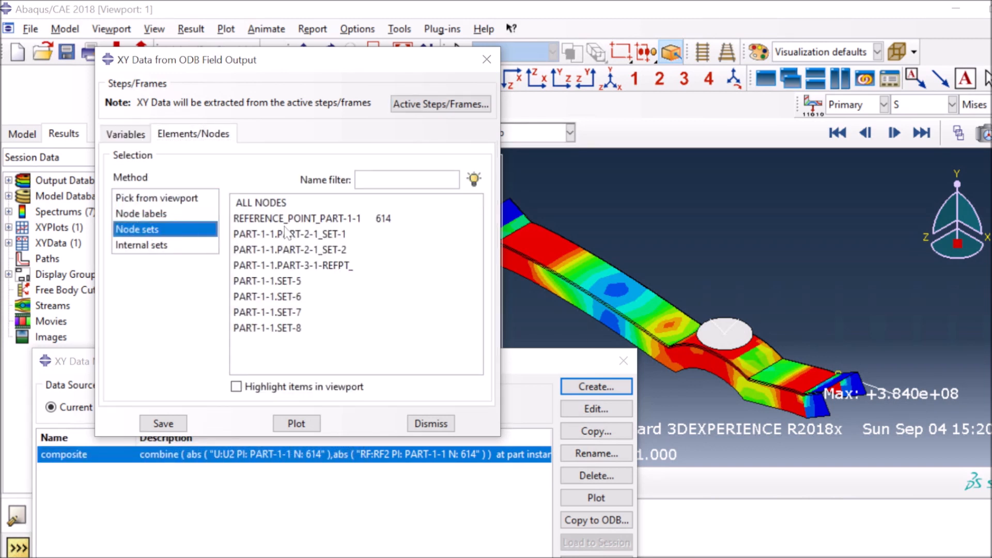
click(287, 219)
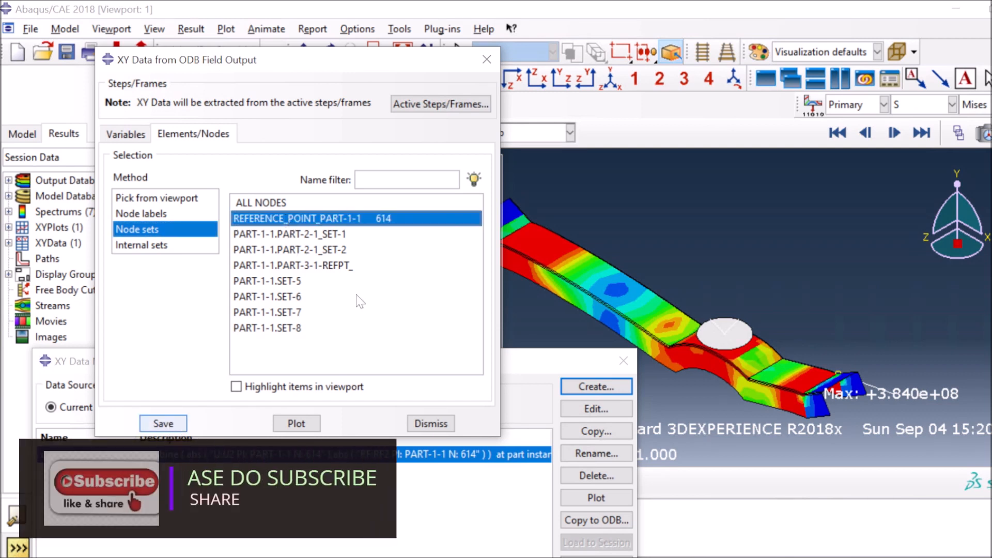
click(164, 424)
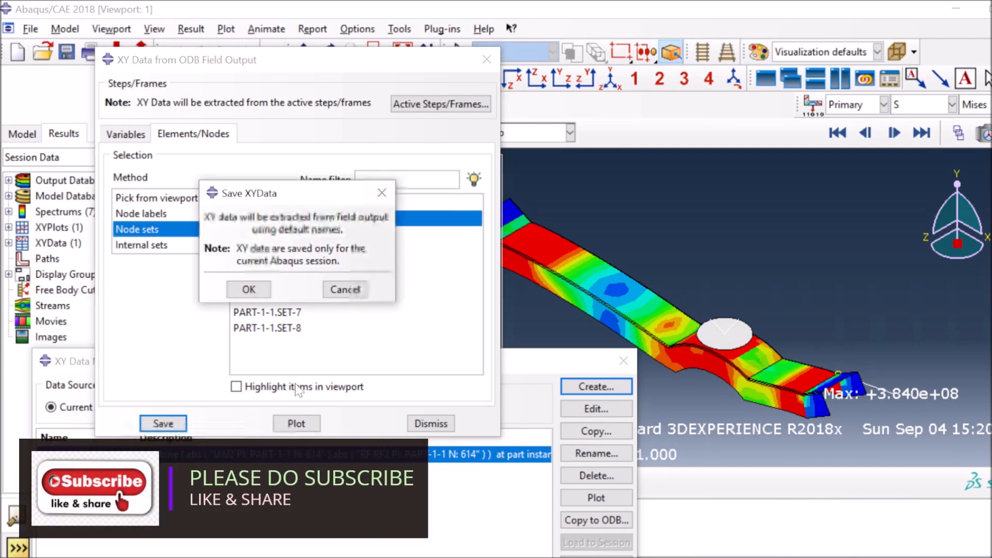
click(244, 289)
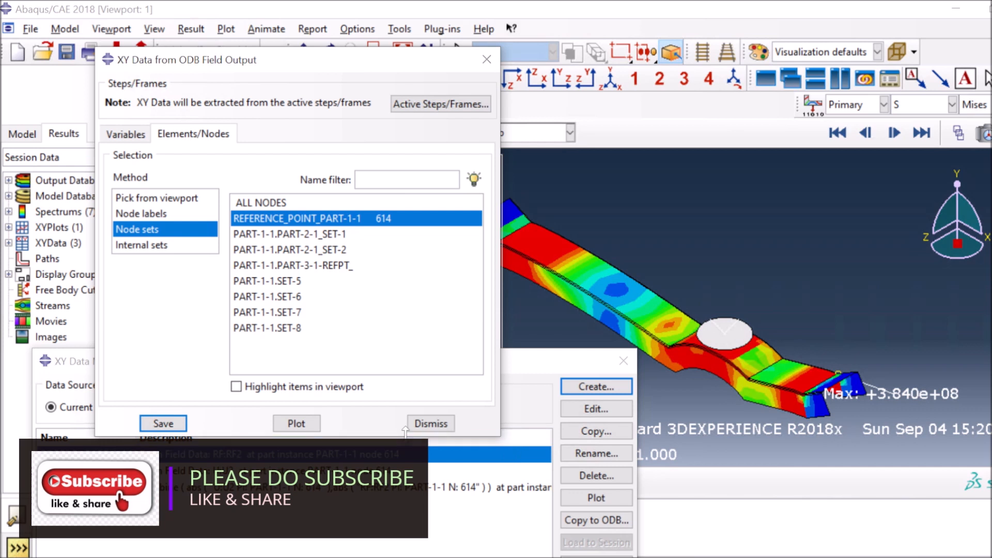
click(425, 424)
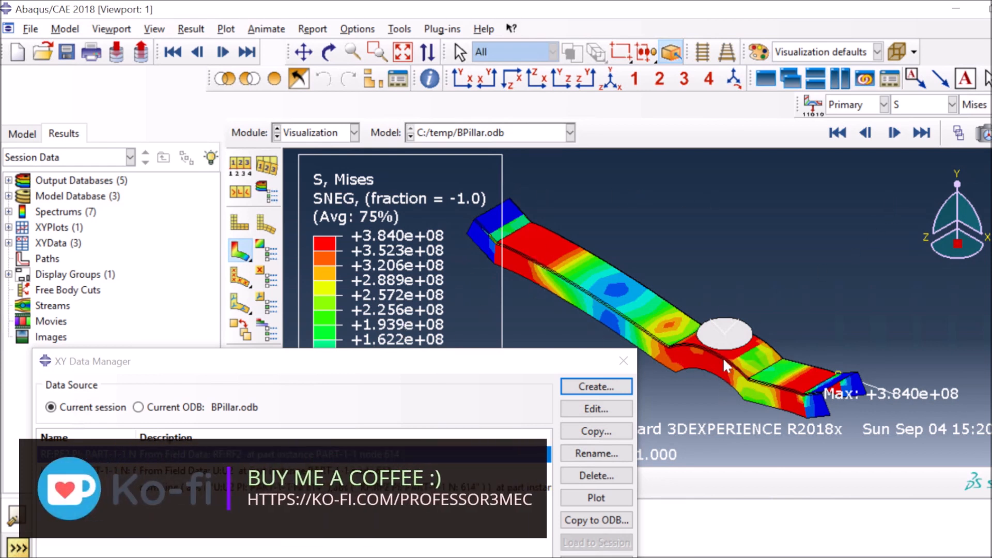
Start an Operate on XY Data expression with combine and an abs() first argument
click(597, 388)
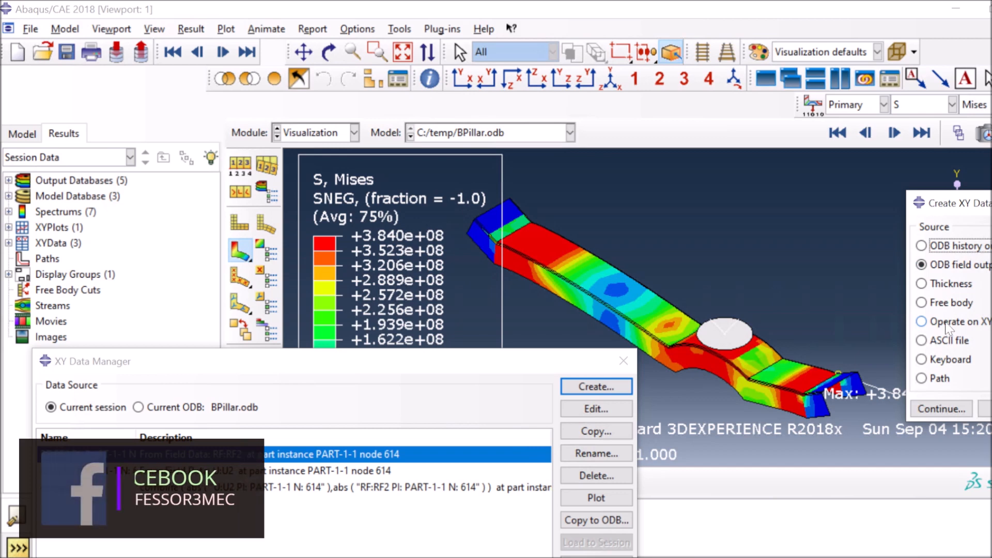
click(956, 322)
click(941, 409)
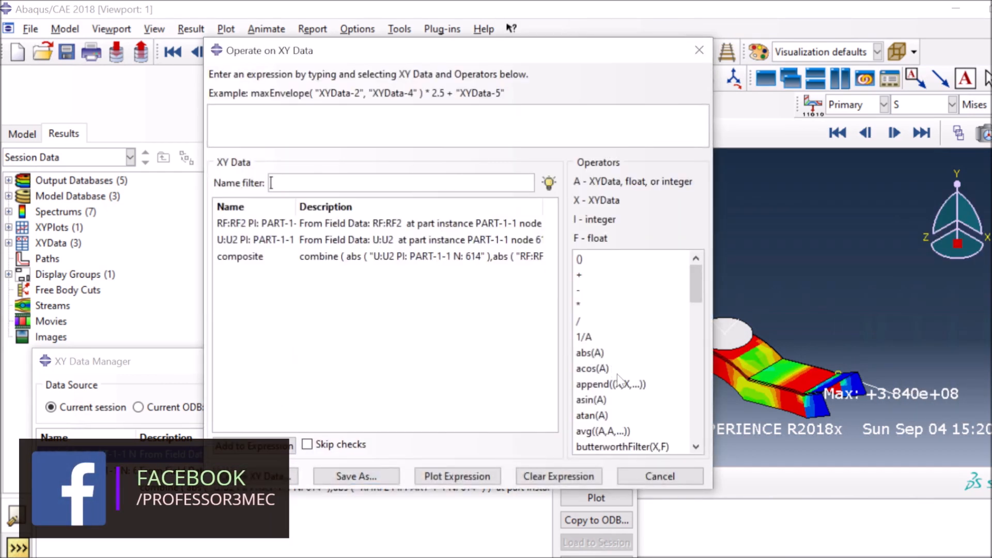
scroll(615, 362, down, 3)
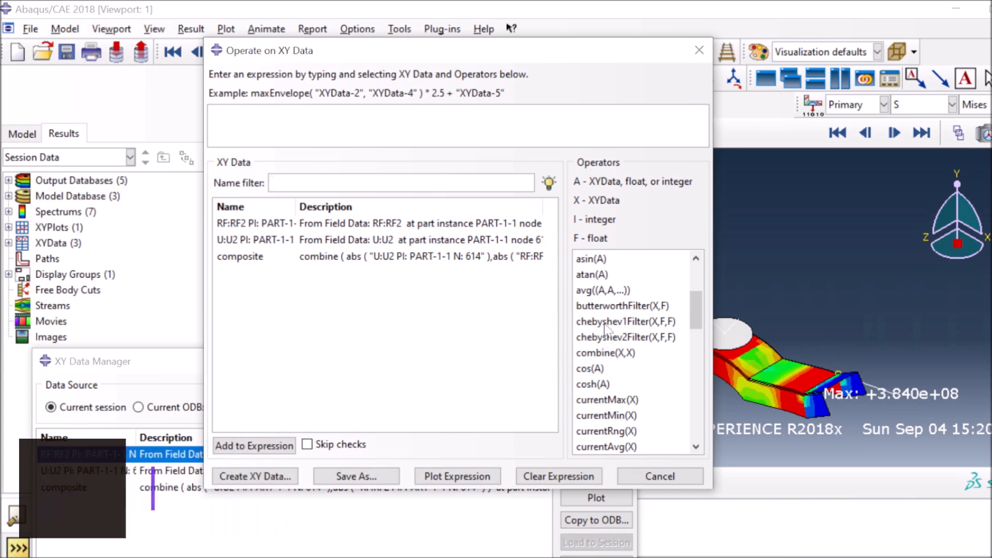
click(599, 353)
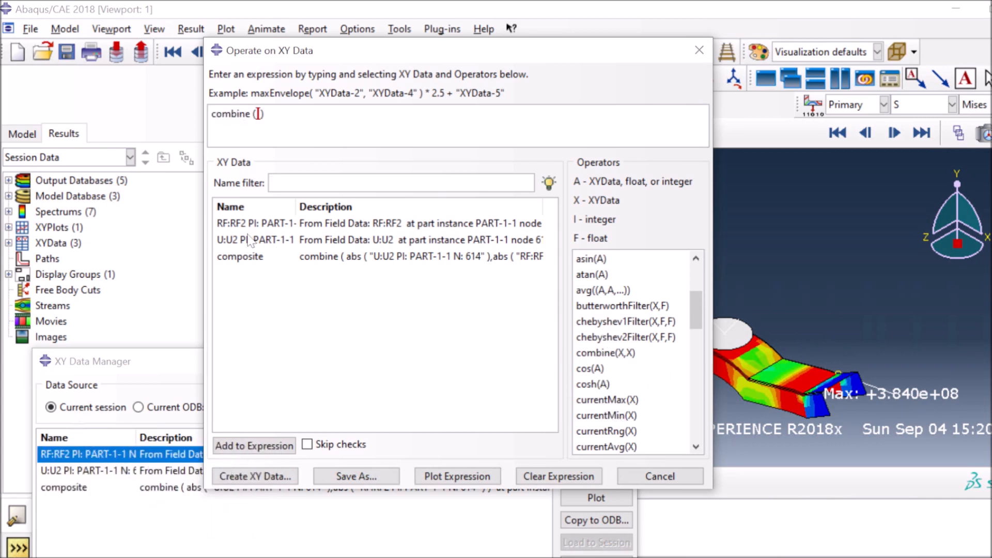
scroll(600, 302, up, 2)
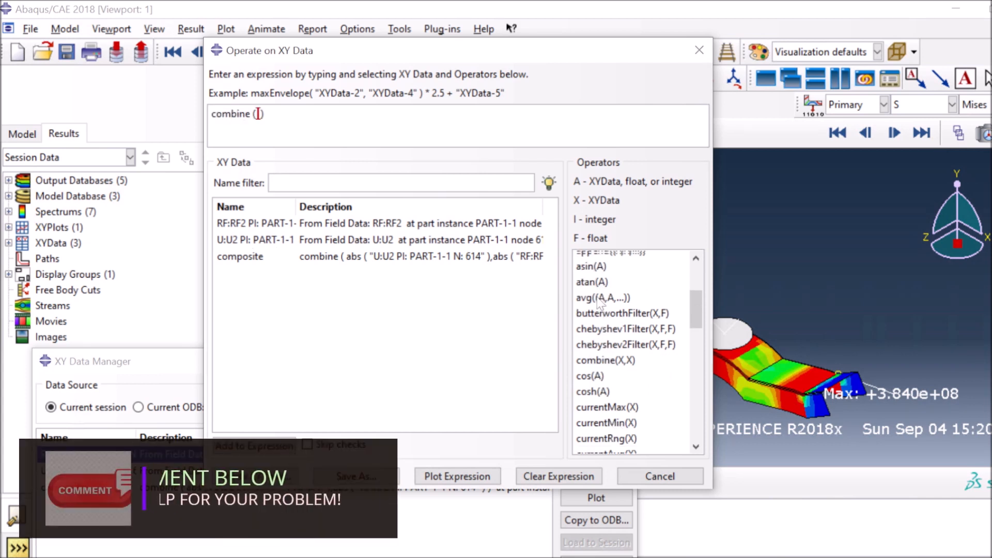
scroll(599, 305, up, 1)
click(595, 354)
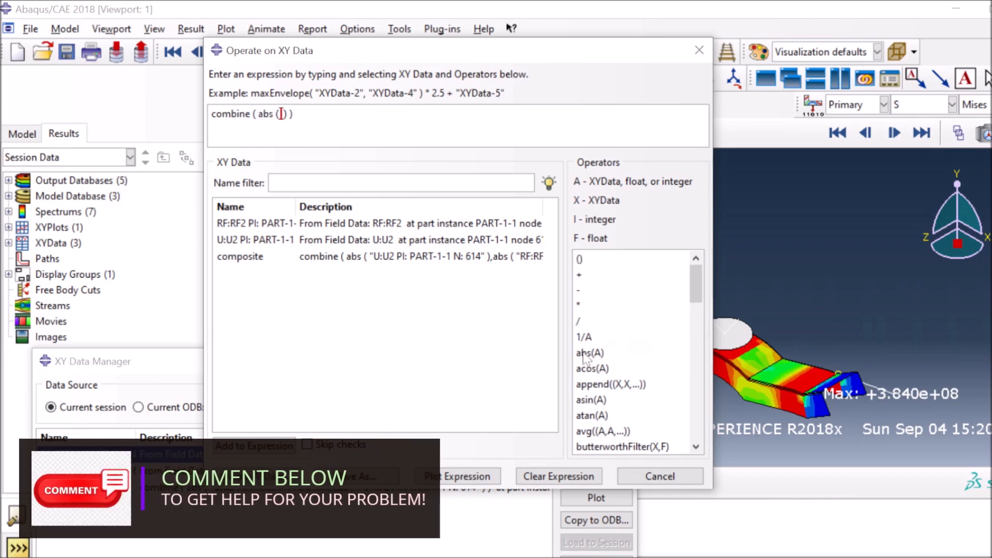
Fill the expression with abs(U2) and abs(RF2) at node 614
double_click(234, 241)
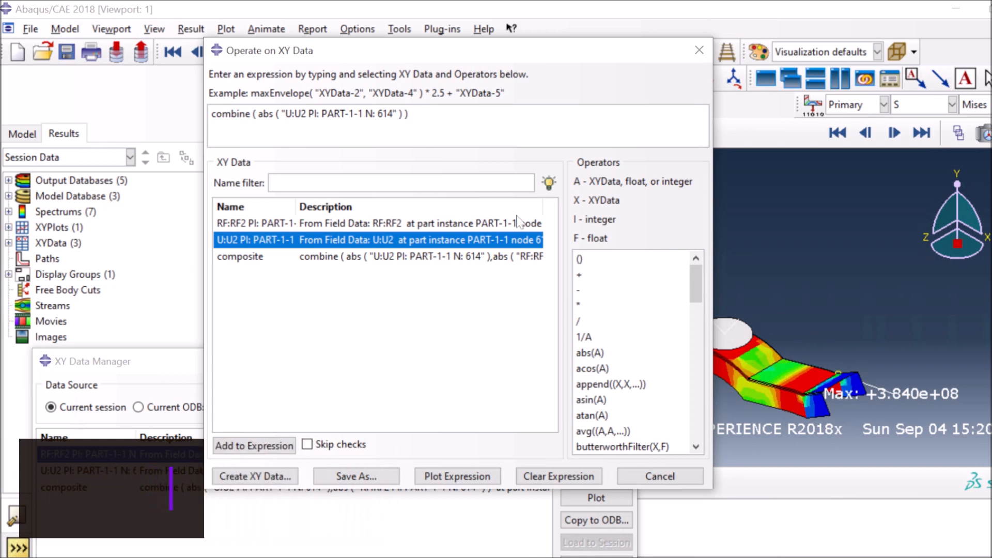
click(401, 113)
click(591, 352)
click(264, 223)
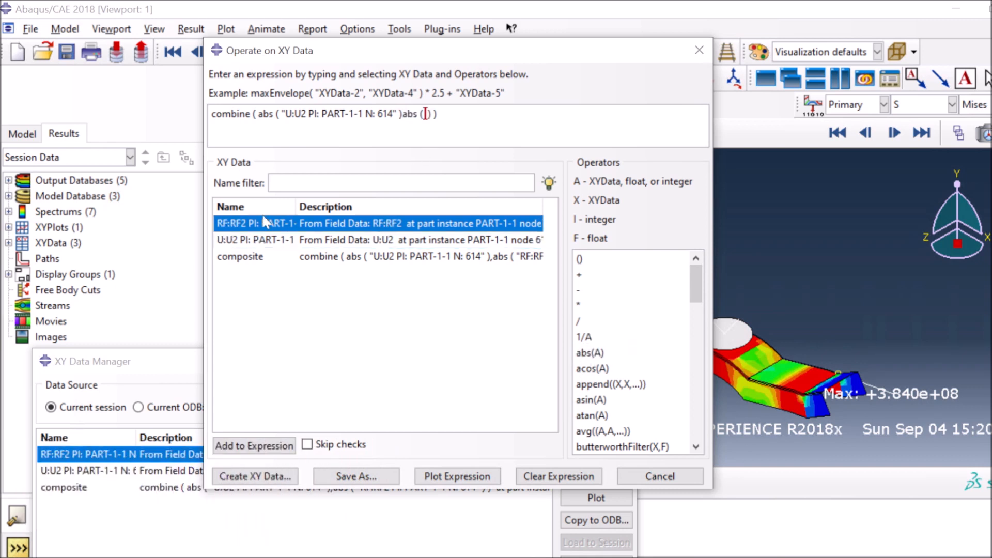
click(254, 445)
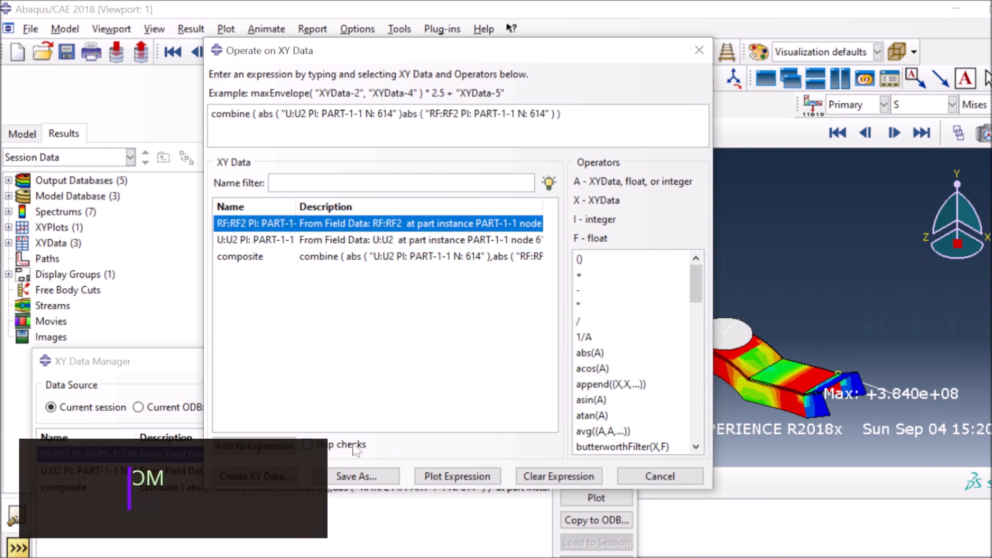
Fix the missing comma syntax error and save the combined curve as 'Steel'
click(368, 476)
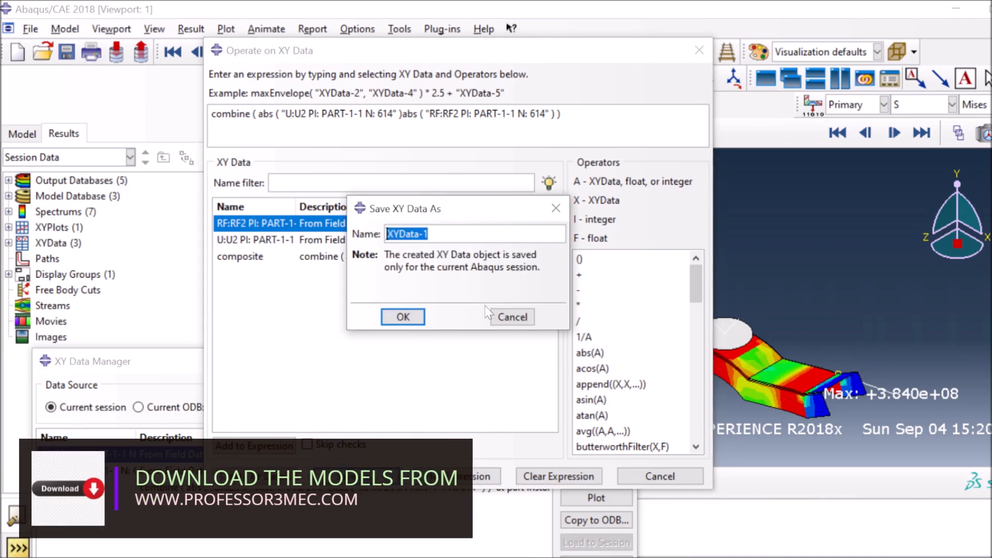
text(e)
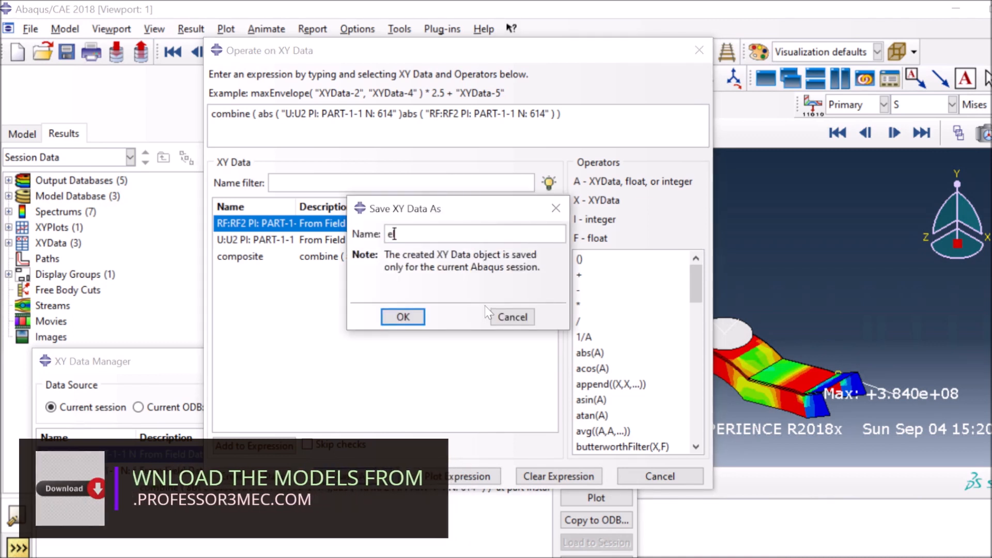
text(l)
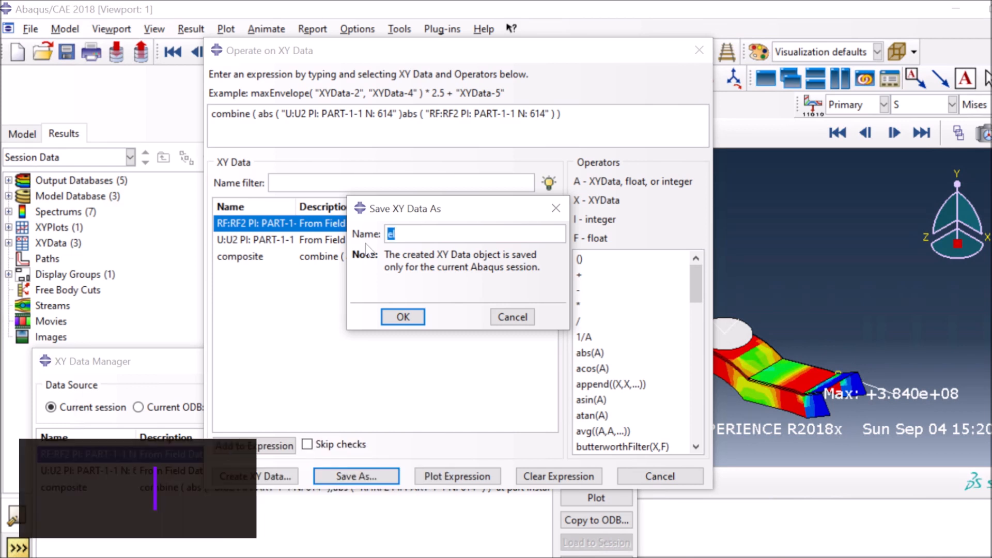
text(Steel)
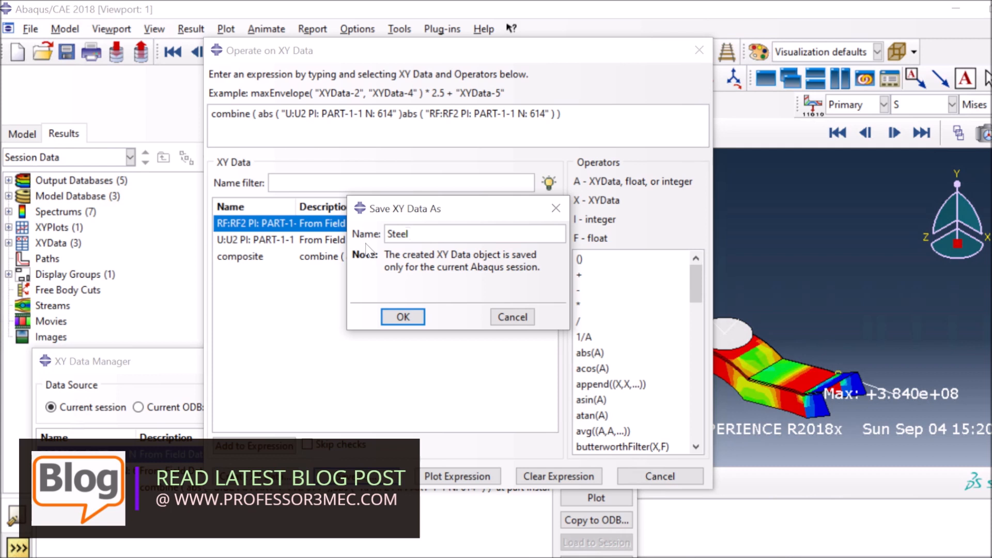
click(403, 317)
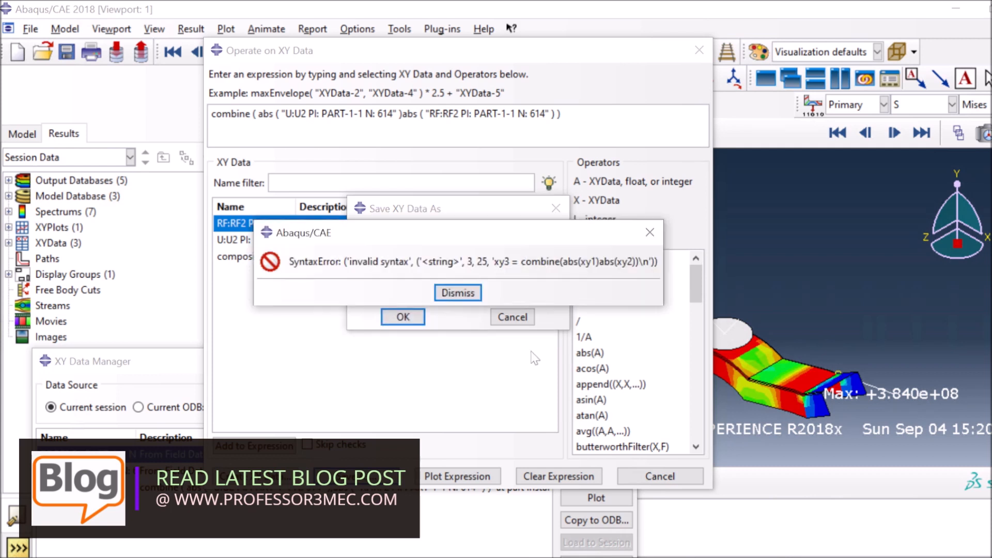
click(457, 293)
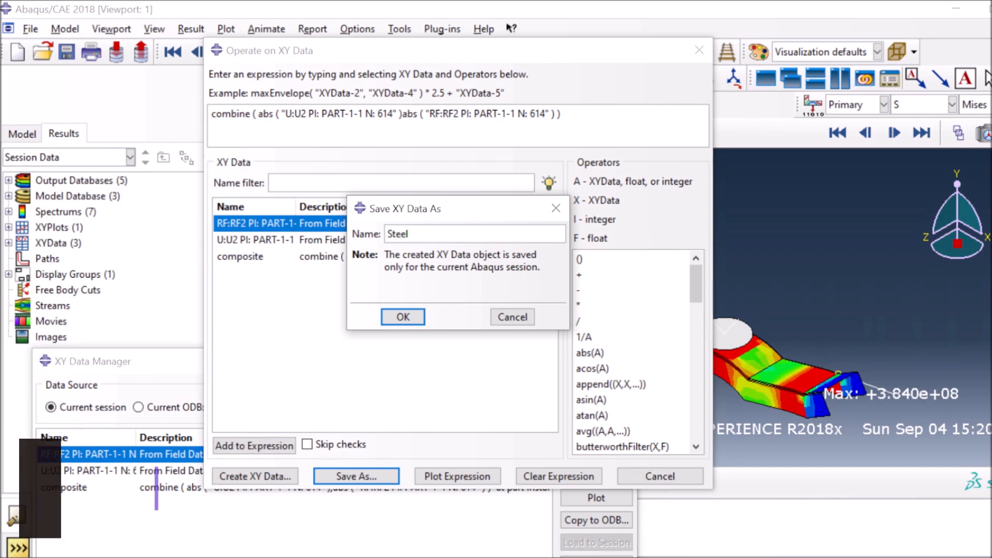
key(Tab)
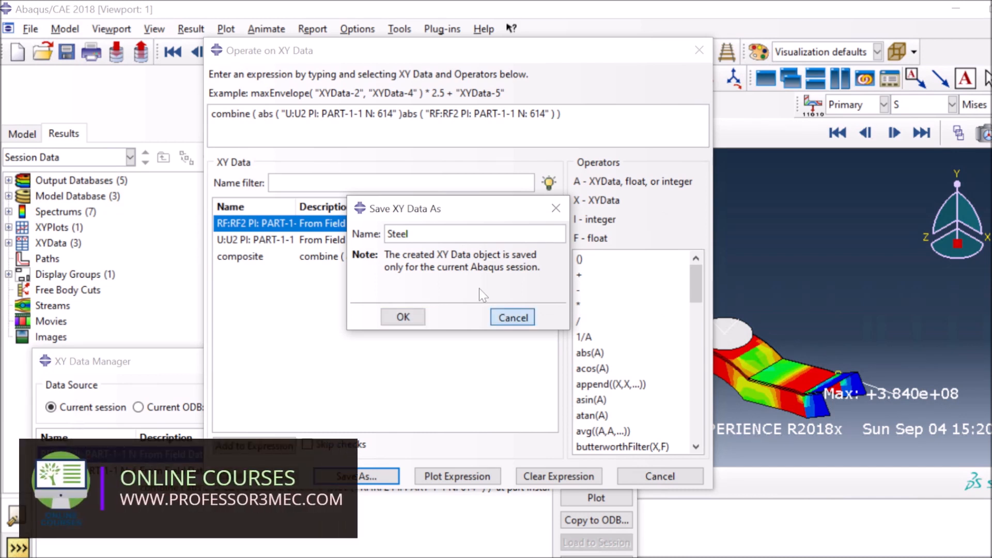
key(Return)
text(,)
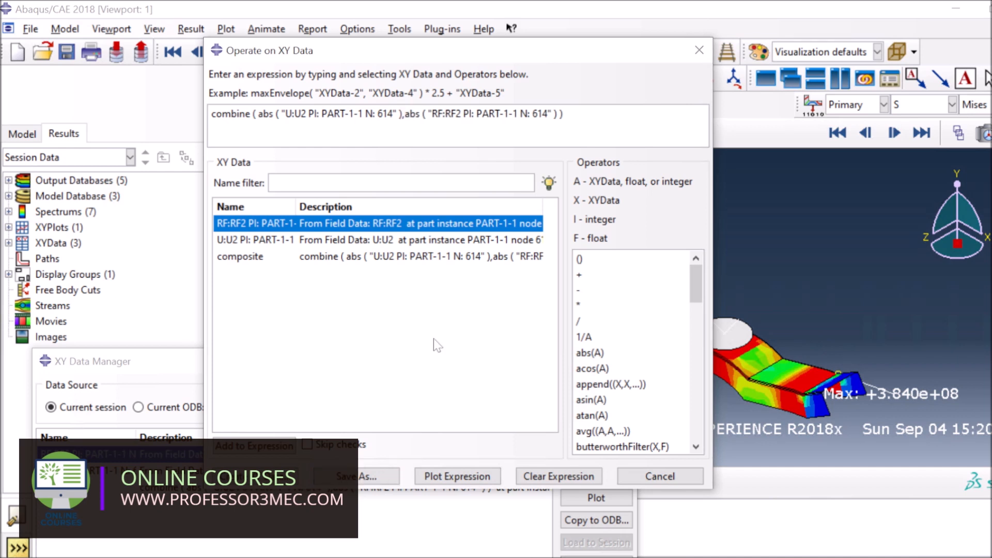
click(356, 475)
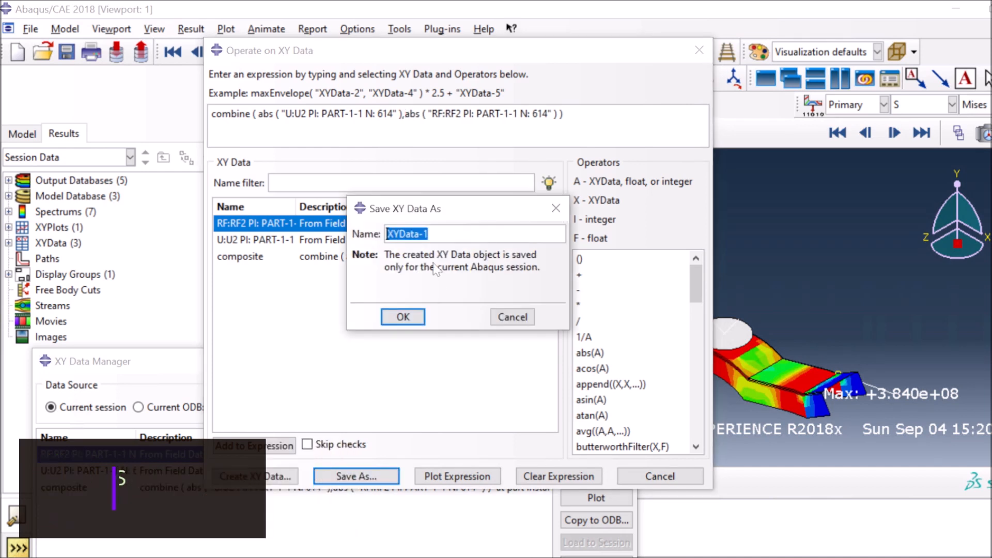
text(Steel)
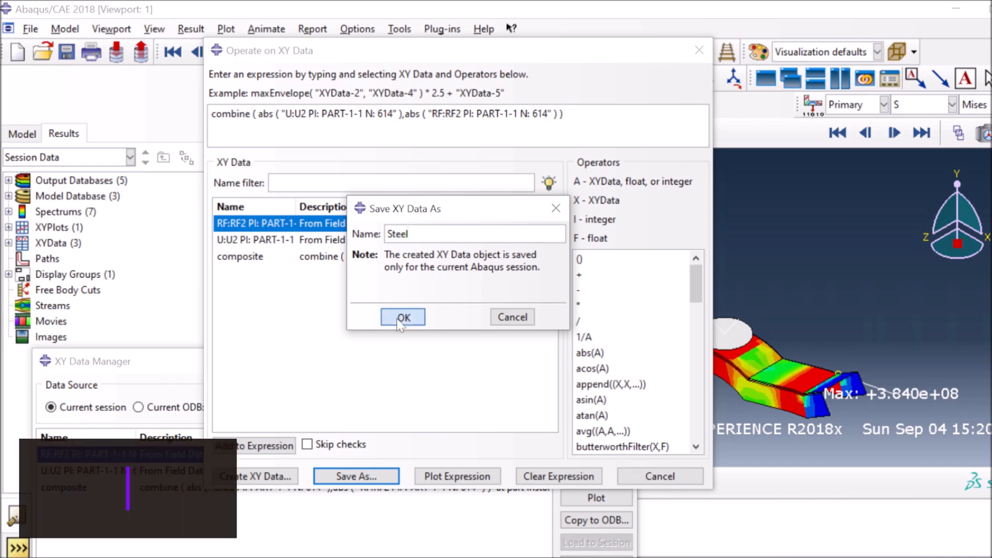
key(Return)
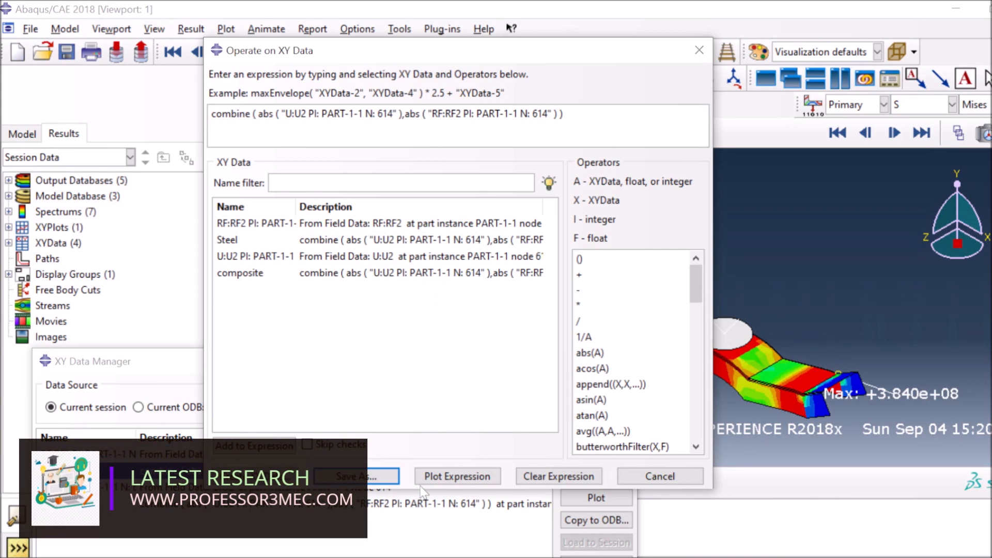
Select the Steel and composite data sets and plot them on one chart, Steel peaking near 90 kN
click(661, 476)
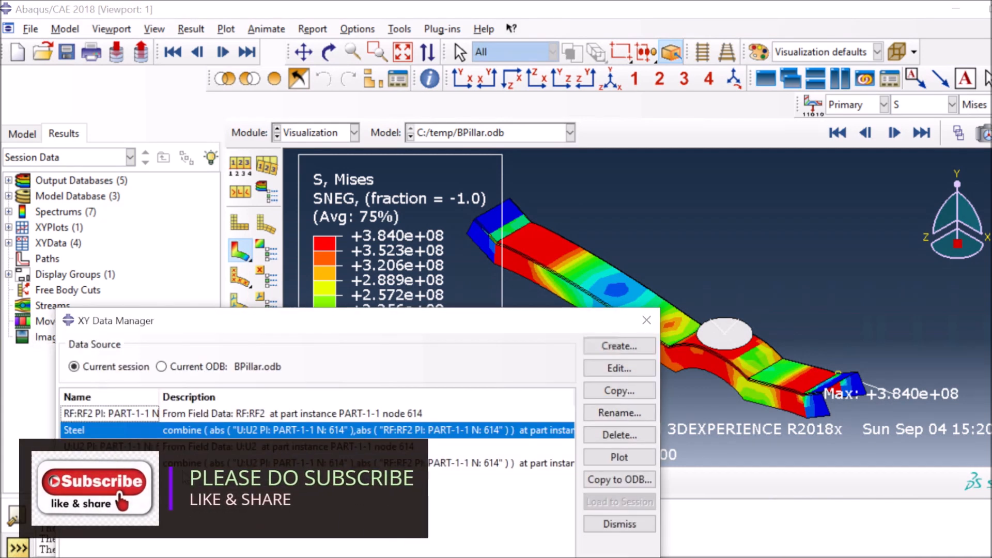
ctrl+click(183, 464)
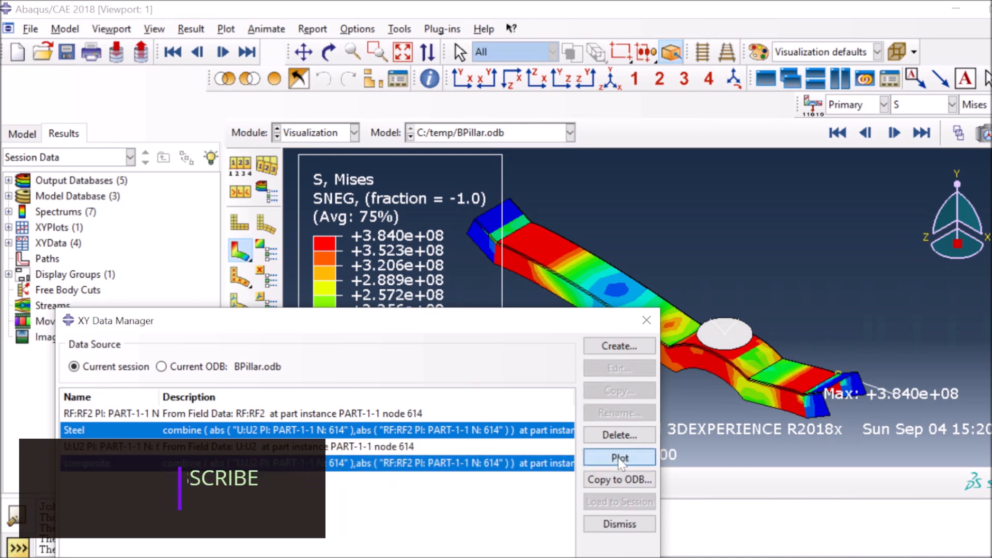
key(Return)
click(600, 522)
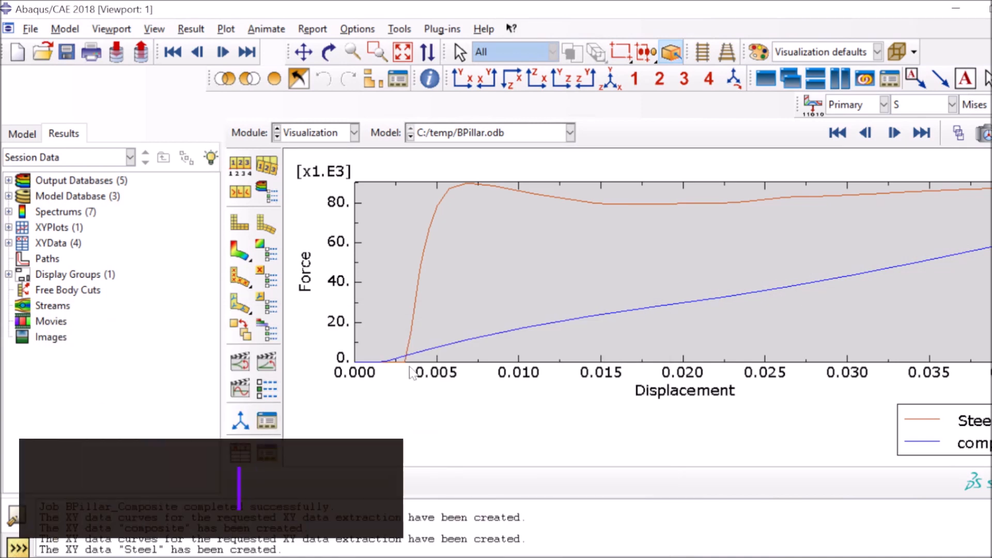